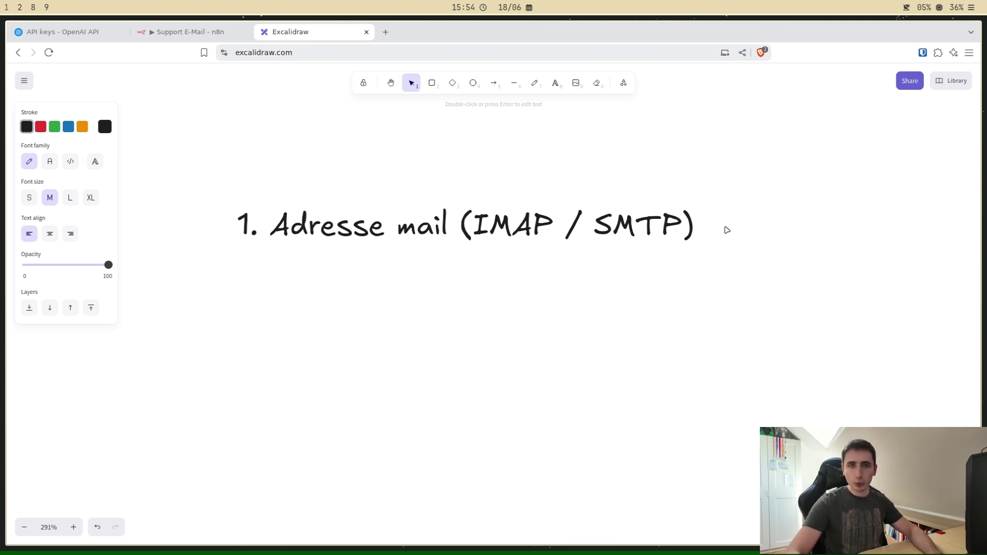
Step: Add a second list item reading "2. n8n (14 jours gratuits)" below the mail address line
{"action": "key", "text": "Return"}
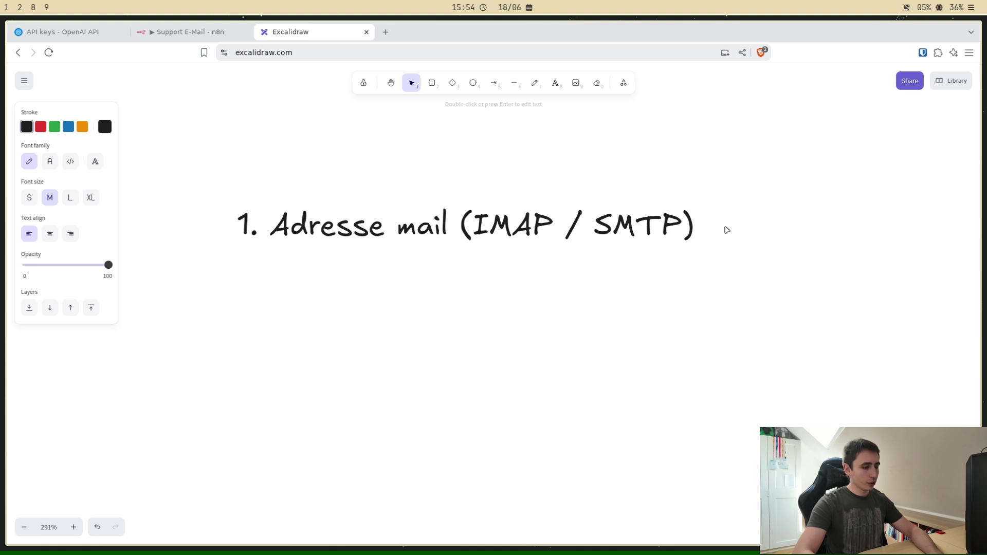
{"action": "type", "text": "2. n8n"}
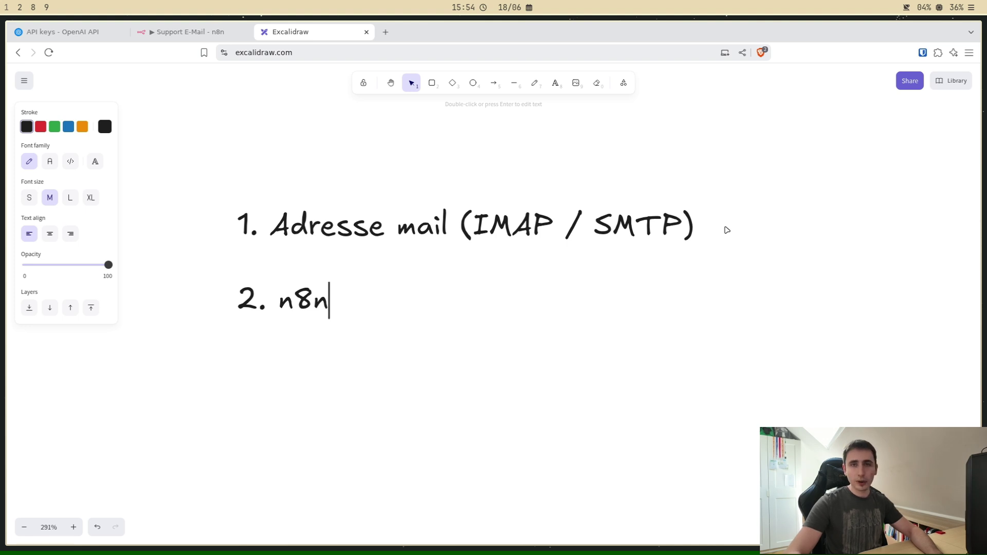
{"action": "type", "text": "("}
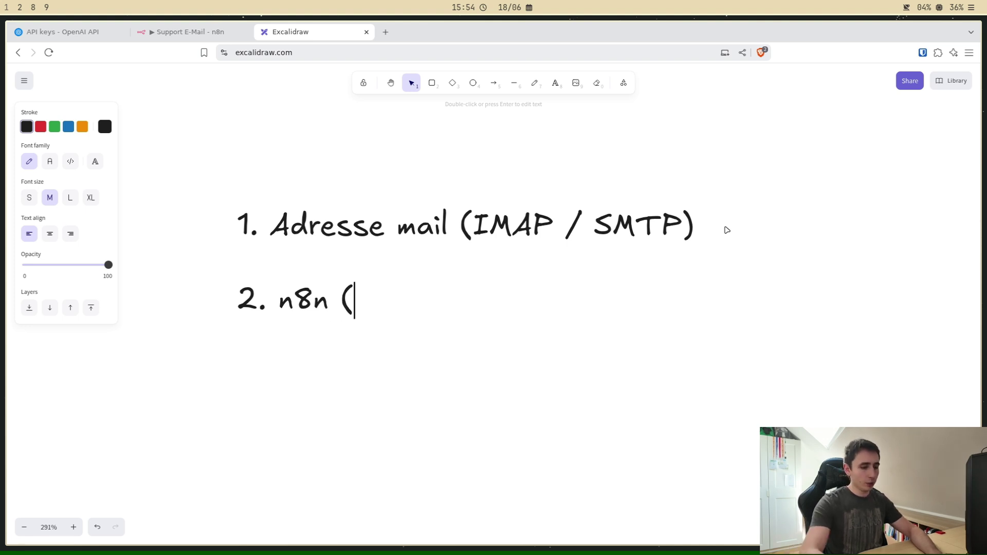
{"action": "type", "text": "14 jours gratuiot"}
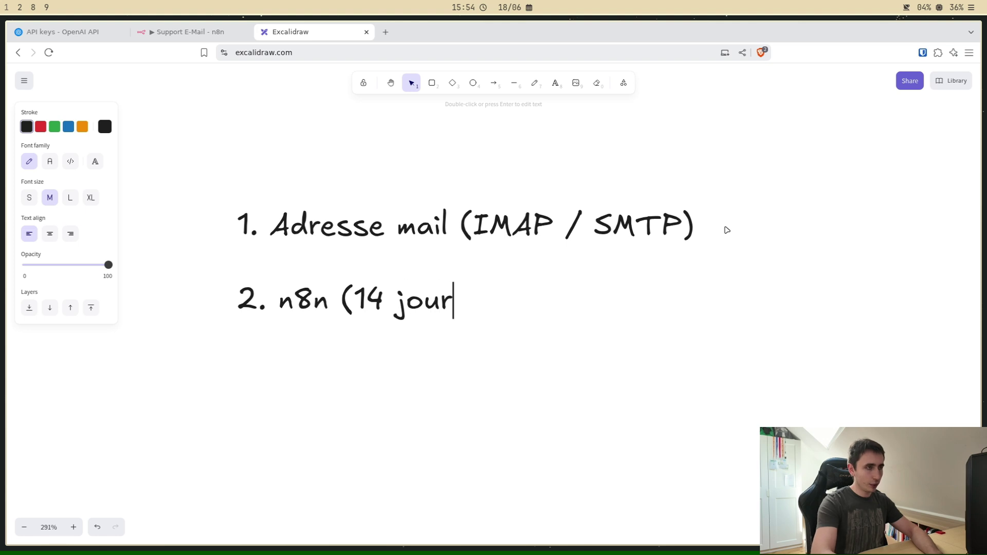
{"action": "key", "text": "BackSpace"}
{"action": "key", "text": "BackSpace"}
{"action": "key", "text": "BackSpace"}
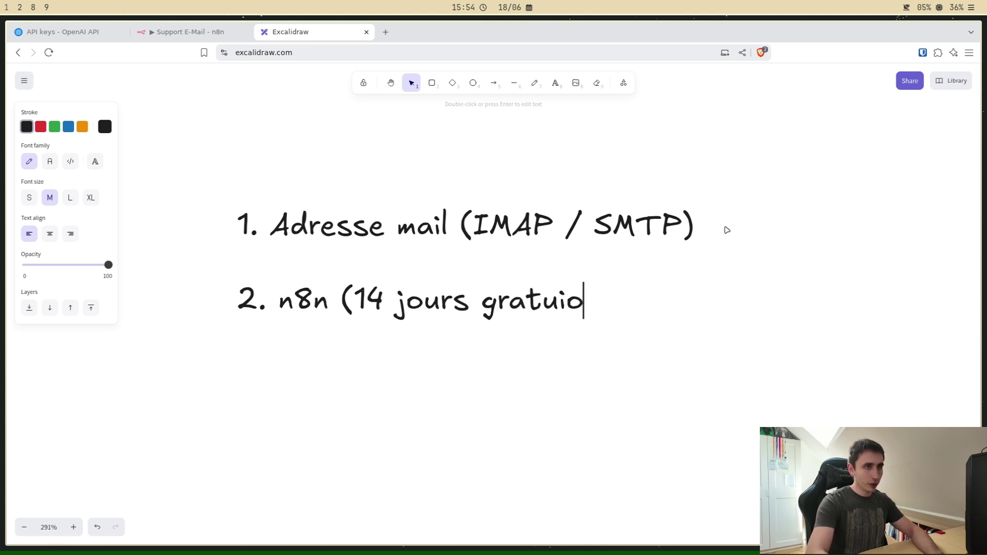
{"action": "type", "text": "its)"}
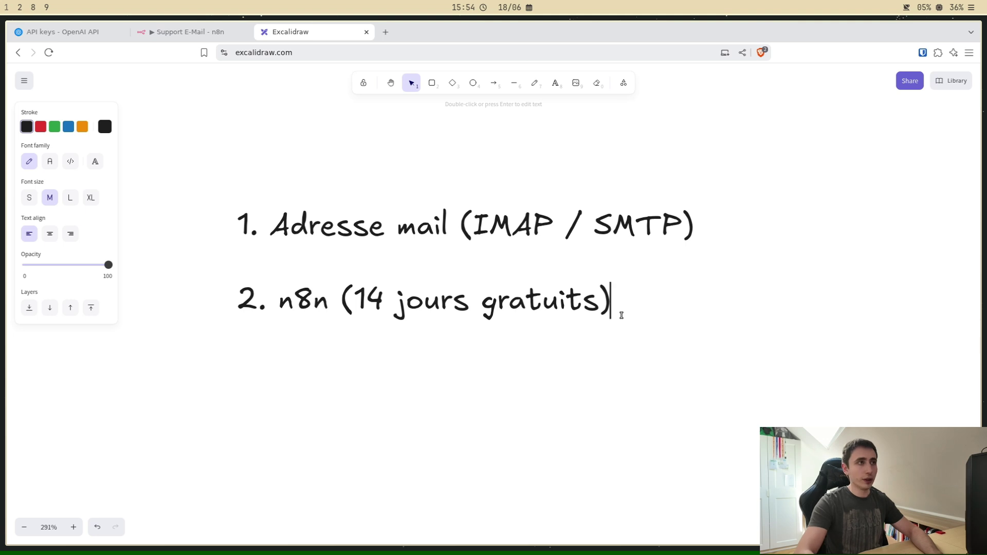
Step: Add a third list item reading "3. Compte OpenAI (API)" below the n8n line
{"action": "key", "text": "Return"}
{"action": "key", "text": "Return"}
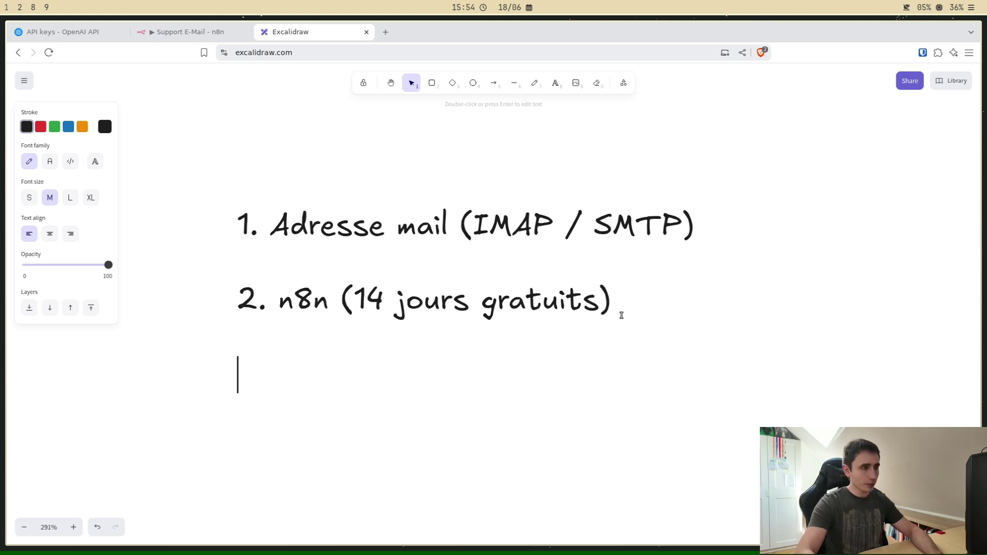
{"action": "type", "text": "3."}
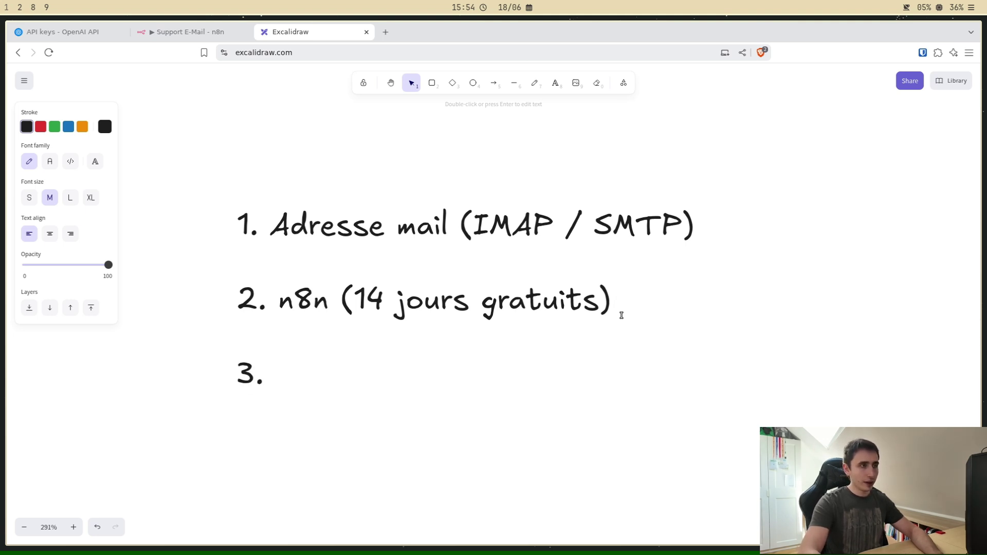
{"action": "type", "text": " Comp"}
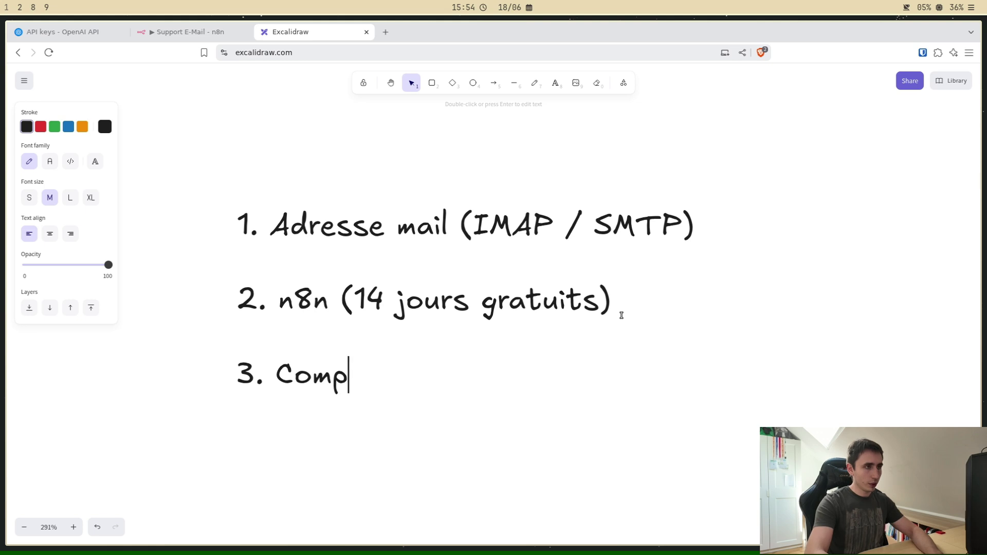
{"action": "type", "text": "te OpenAI"}
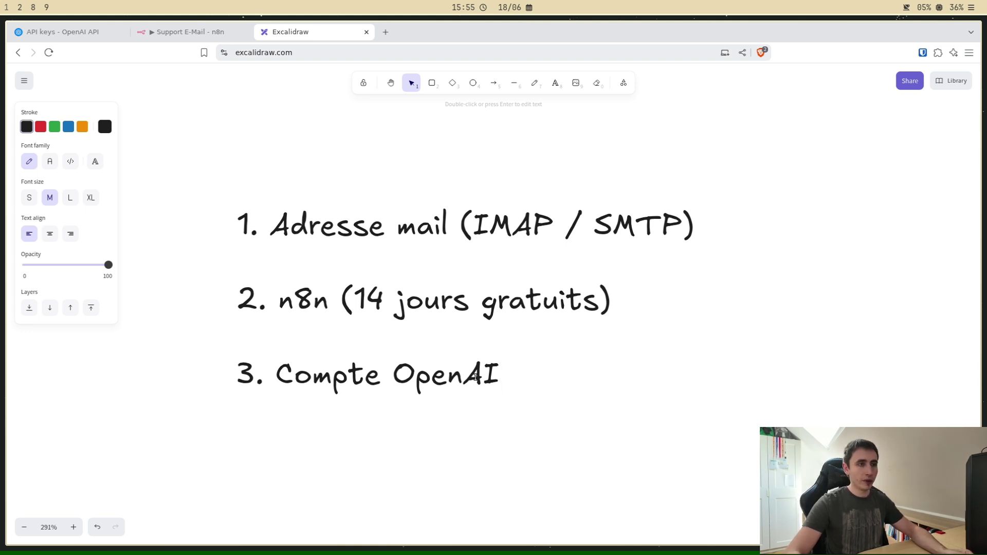
{"action": "type", "text": "(API)"}
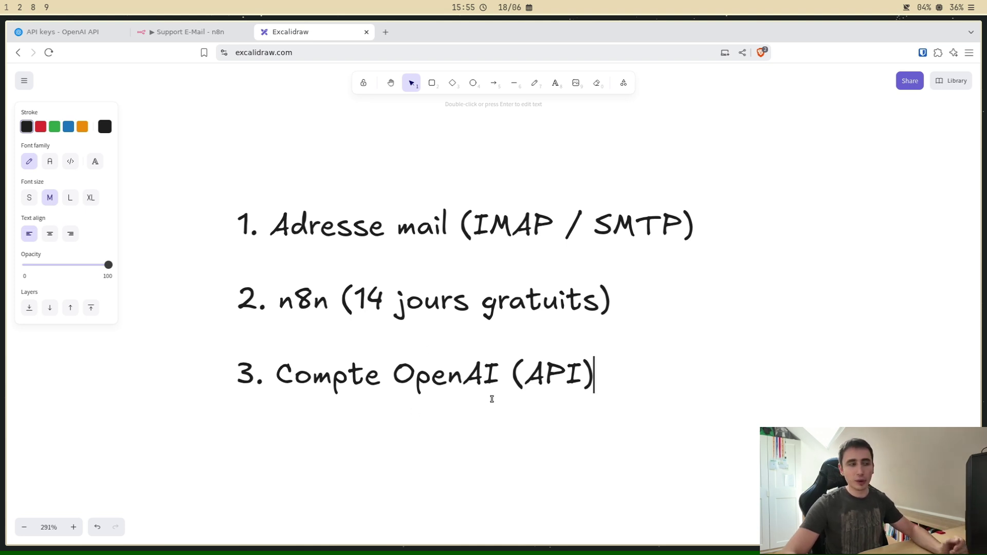
{"action": "left_click_drag", "start_coordinate": [278, 301], "coordinate": [332, 324]}
{"action": "left_click", "coordinate": [333, 323]}
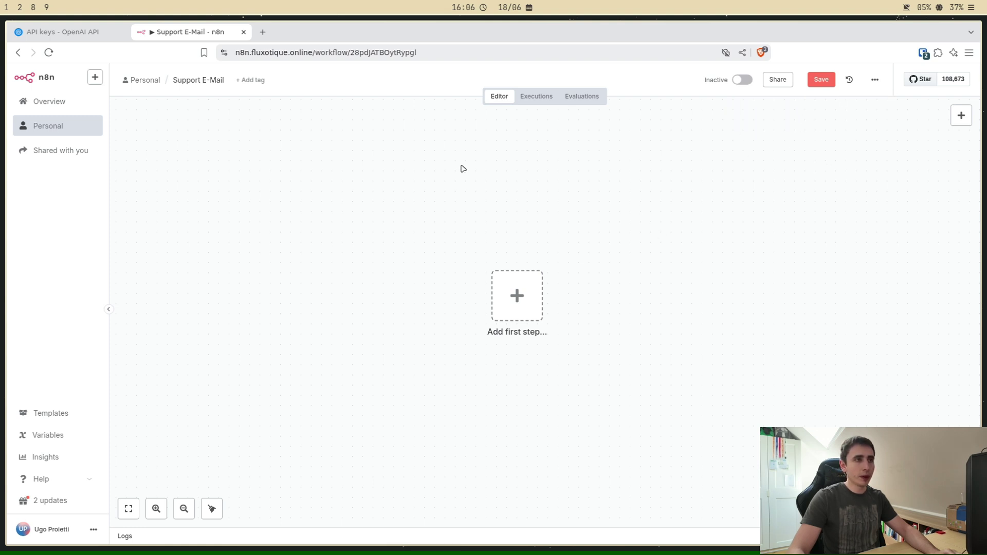
Step: Switch to the OpenAI API keys page, create an unnamed secret key for the Default project with all permissions, and copy it
{"action": "left_click", "coordinate": [69, 34]}
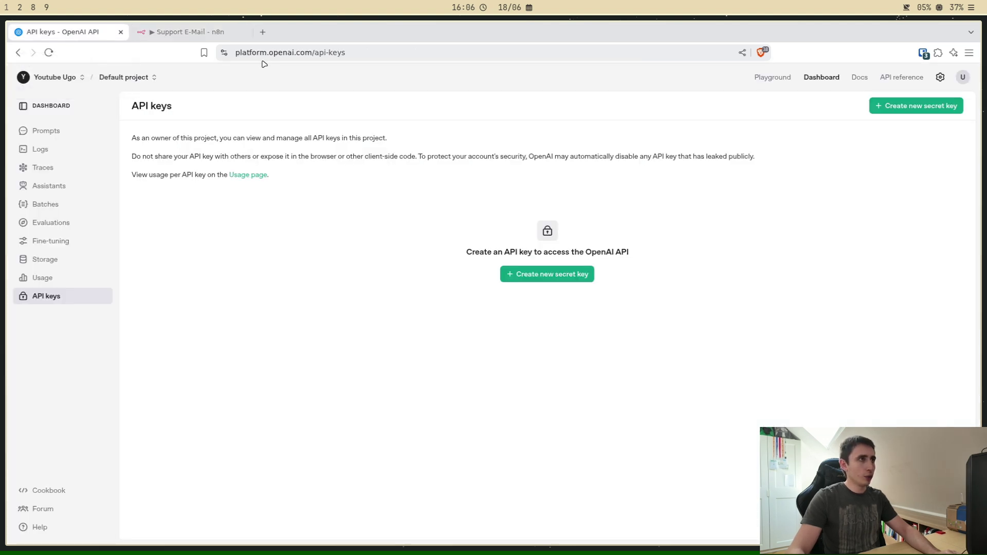
{"action": "left_click_drag", "start_coordinate": [240, 55], "coordinate": [338, 54]}
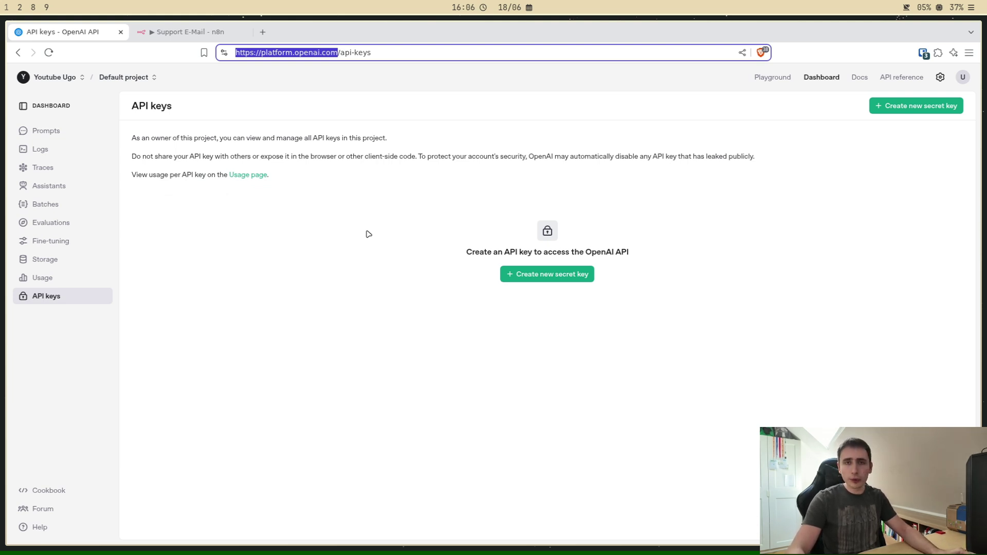
{"action": "left_click", "coordinate": [284, 259]}
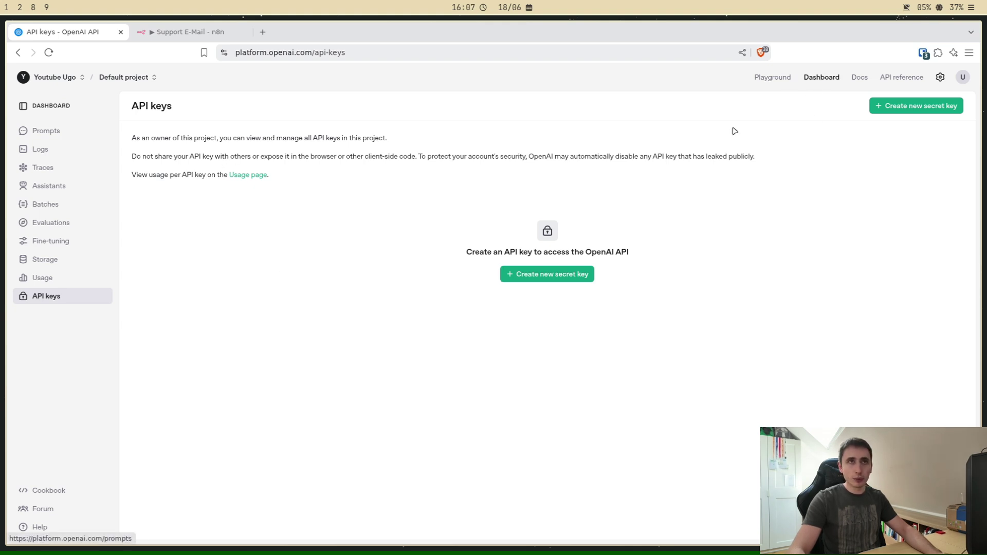
{"action": "left_click", "coordinate": [932, 105]}
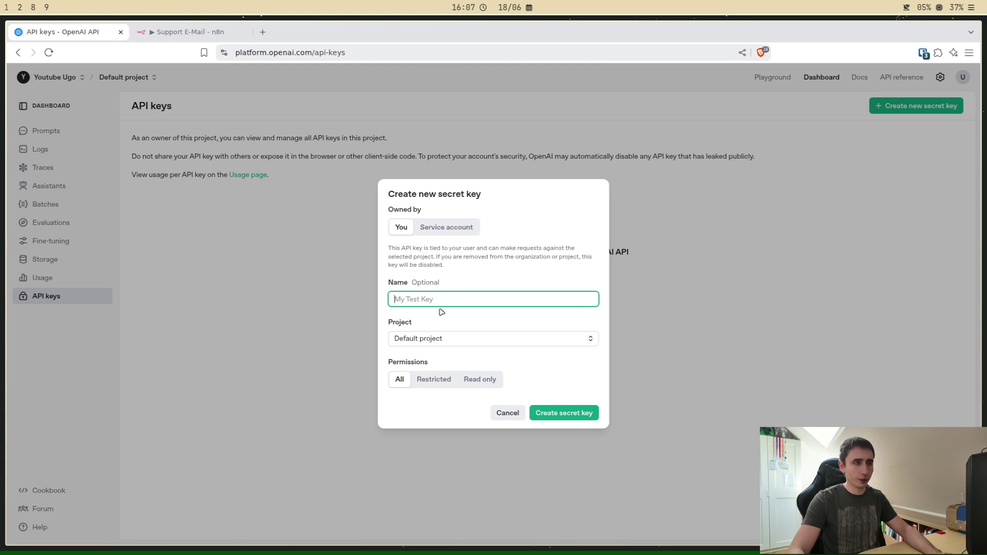
{"action": "left_click", "coordinate": [563, 414]}
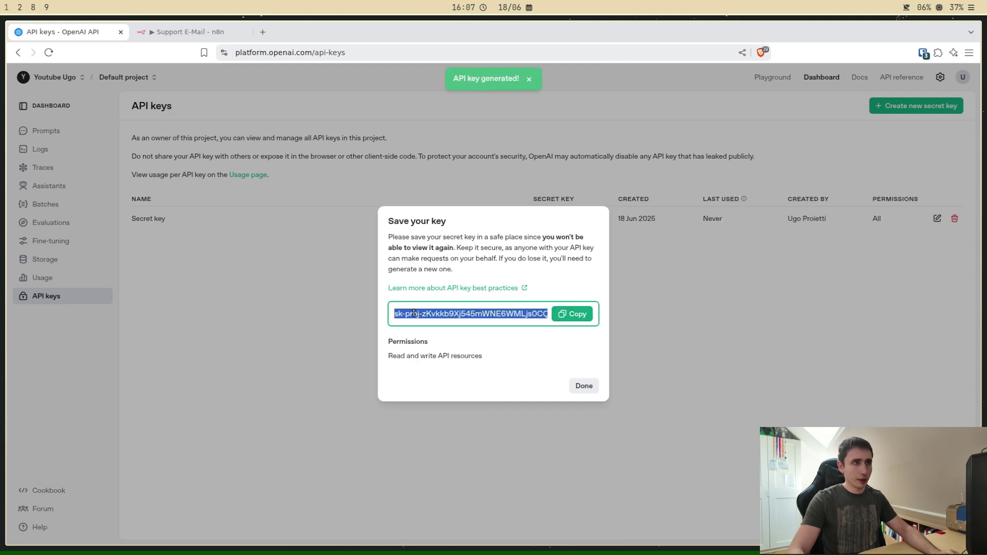
{"action": "left_click", "coordinate": [581, 317]}
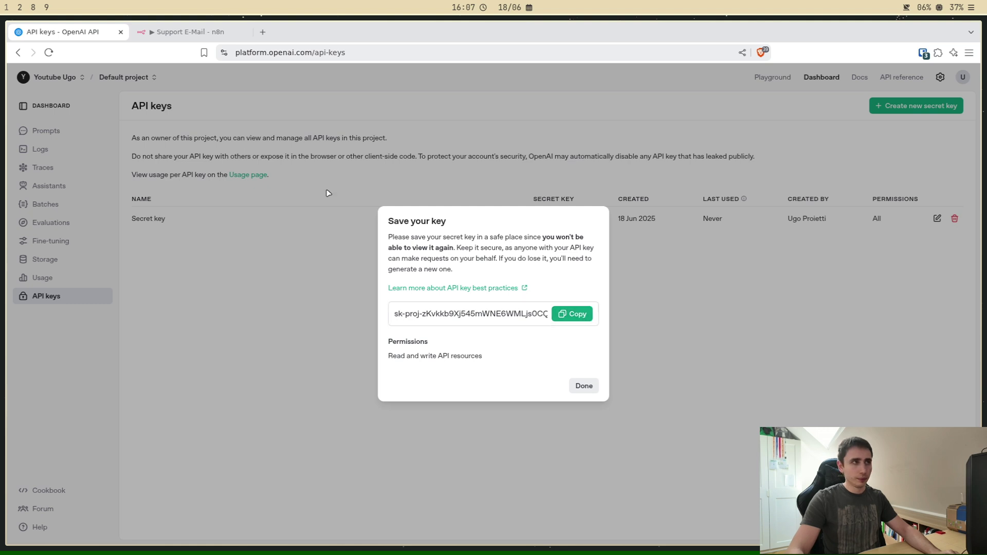
Step: Switch to the Support E-Mail workflow in n8n and add an Email Trigger (IMAP) node as its first step
{"action": "key", "text": "ctrl+Tab"}
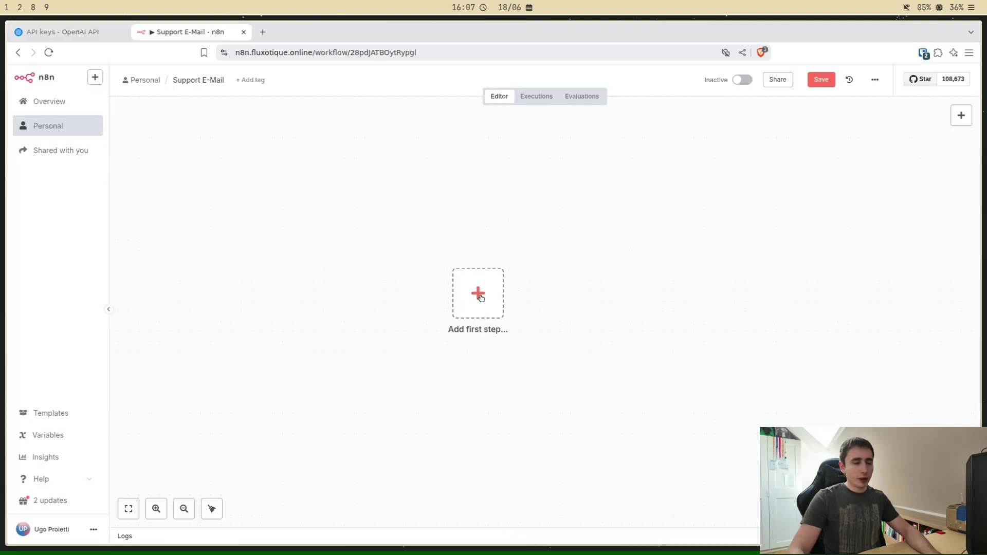
{"action": "left_click", "coordinate": [478, 294]}
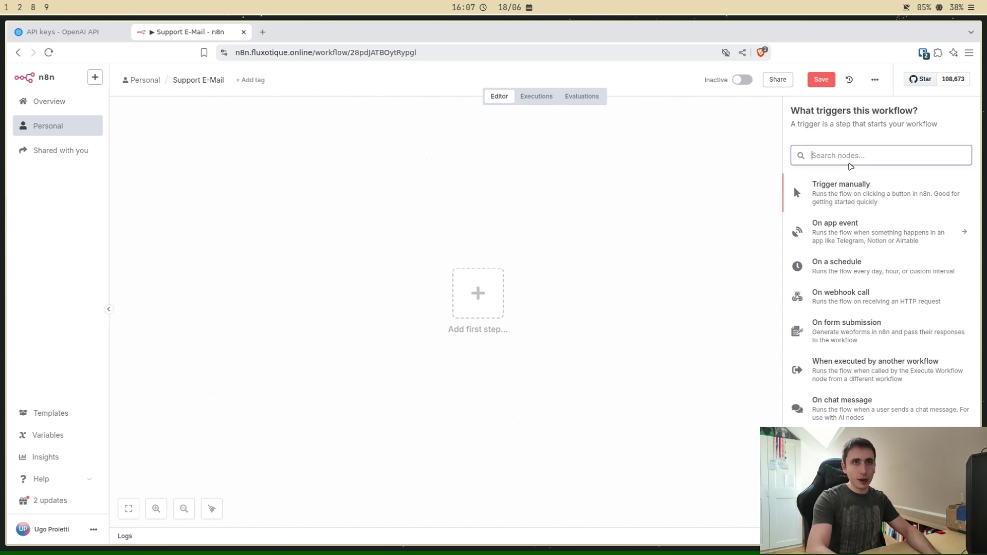
{"action": "type", "text": "email"}
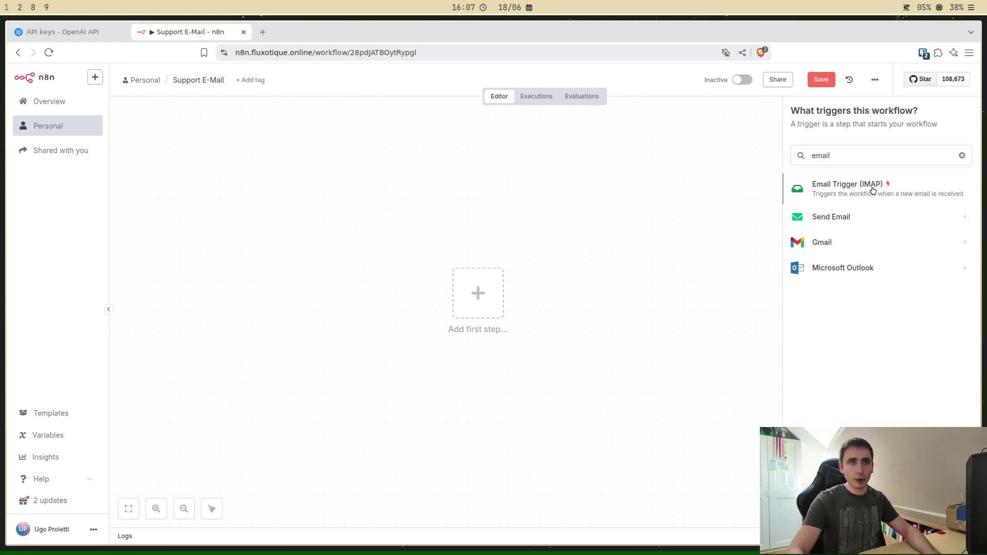
{"action": "left_click", "coordinate": [872, 191]}
Step: Examine the user, password, host and port fields of a blank IMAP credential, leaving it unsaved, and return to the canvas
{"action": "left_click", "coordinate": [315, 149]}
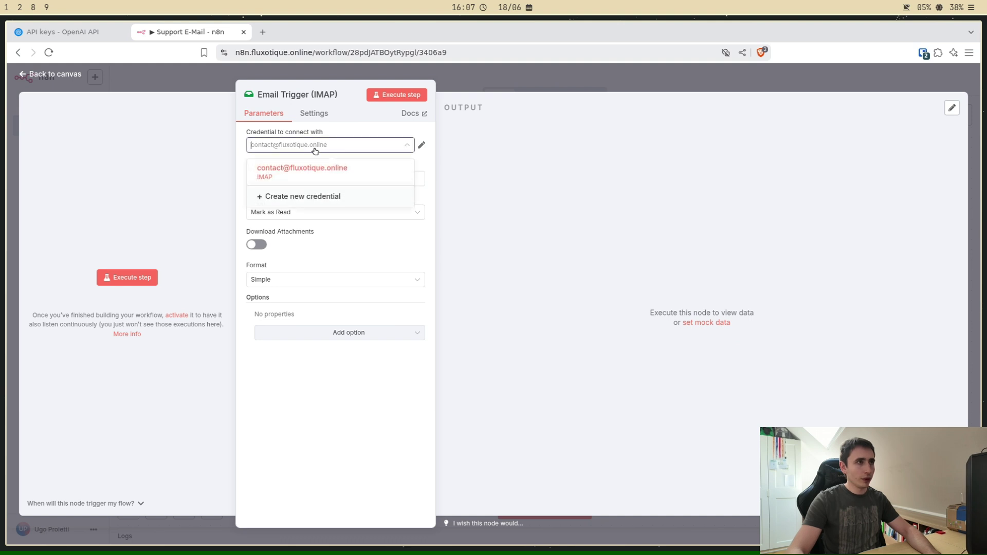
{"action": "left_click", "coordinate": [319, 196]}
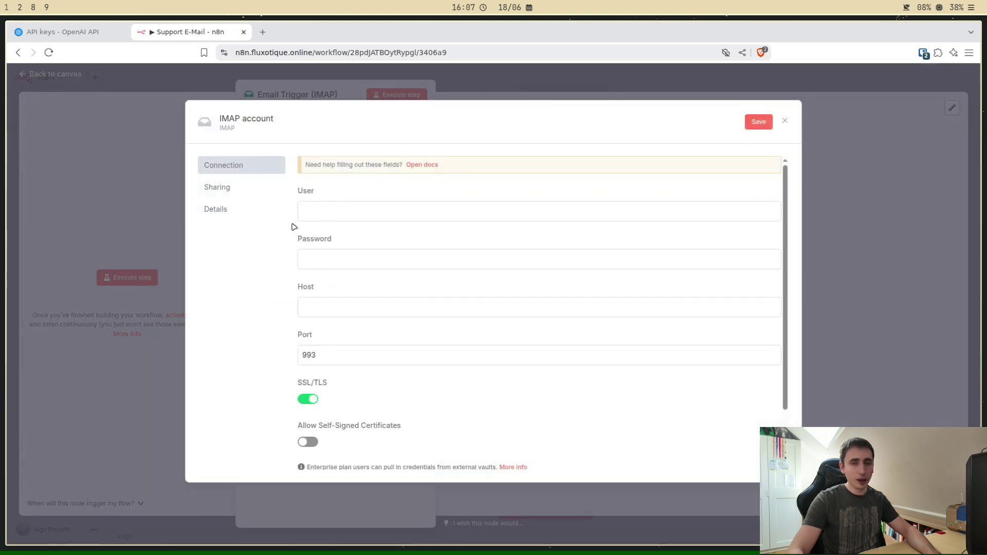
{"action": "left_click", "coordinate": [315, 213]}
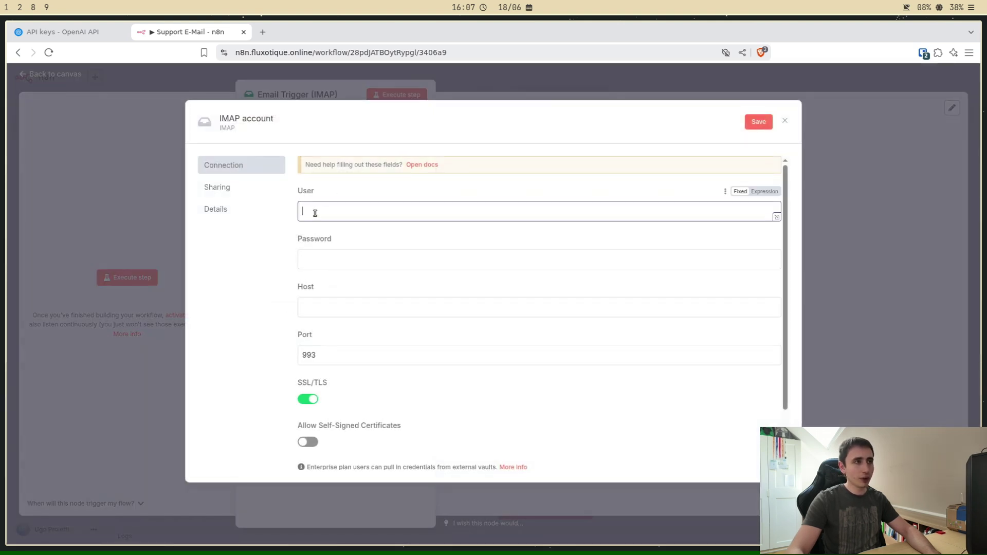
{"action": "left_click", "coordinate": [311, 259]}
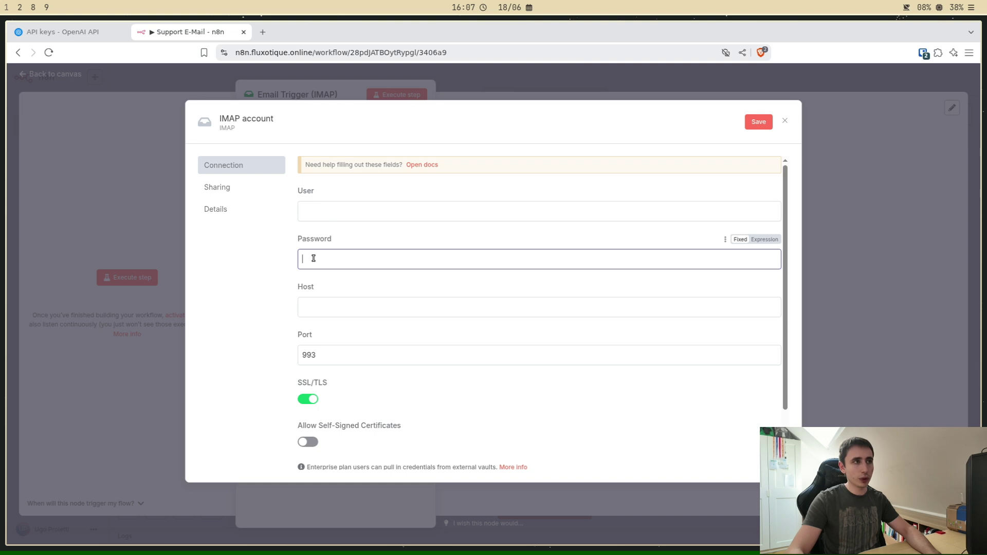
{"action": "double_click", "coordinate": [304, 289]}
{"action": "double_click", "coordinate": [335, 343]}
{"action": "left_click", "coordinate": [336, 334]}
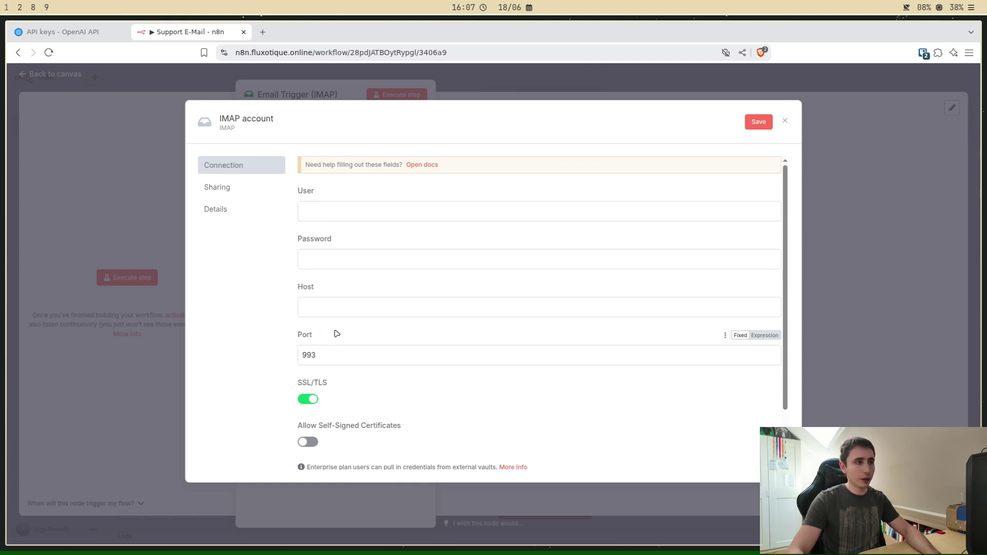
{"action": "left_click", "coordinate": [363, 88]}
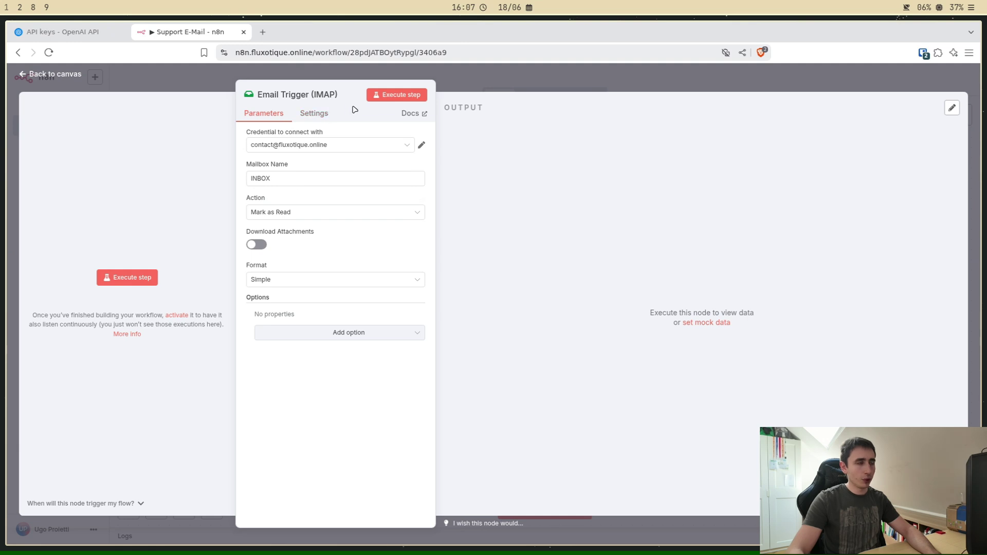
{"action": "left_click", "coordinate": [468, 86]}
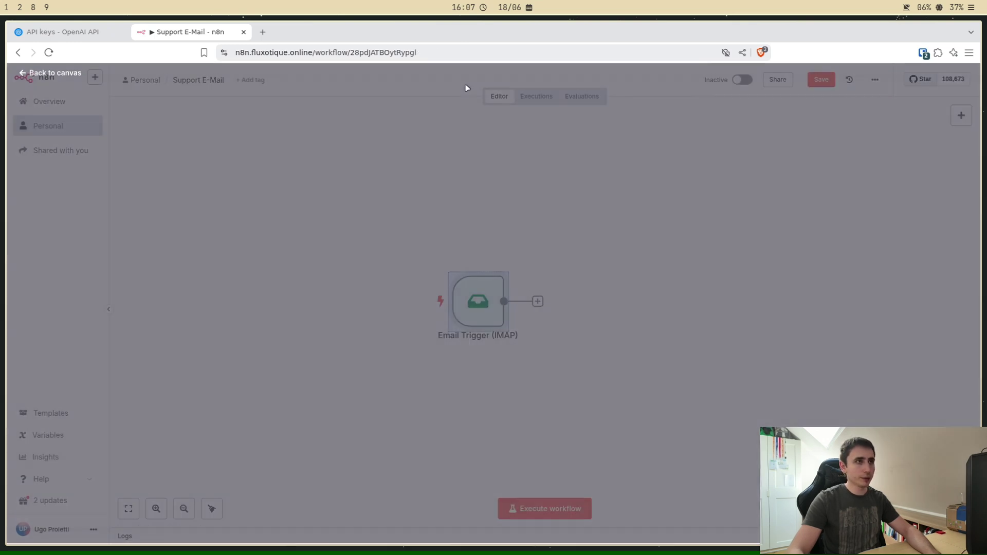
Step: Add an AI Agent node after the Email Trigger (IMAP) node and return to the canvas
{"action": "left_click", "coordinate": [375, 295]}
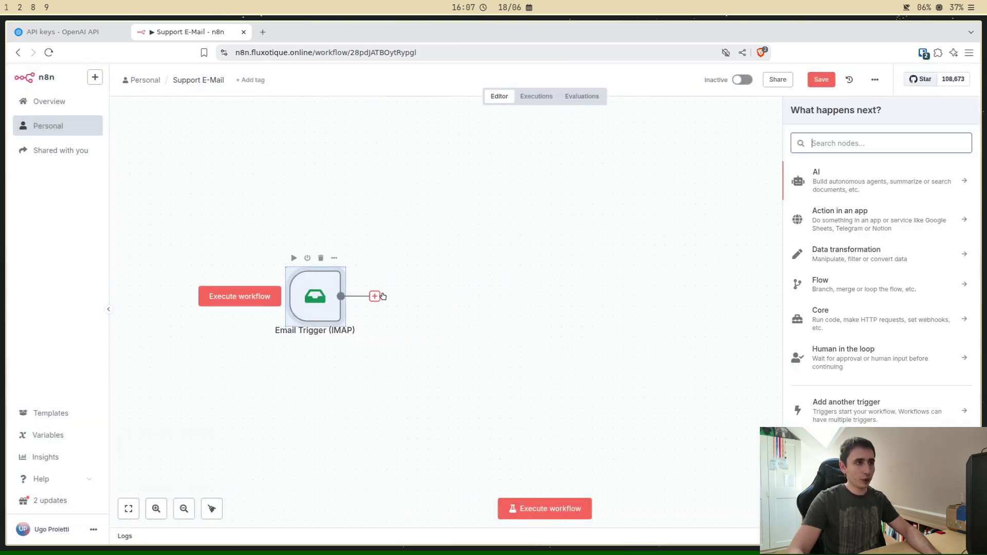
{"action": "left_click", "coordinate": [871, 177]}
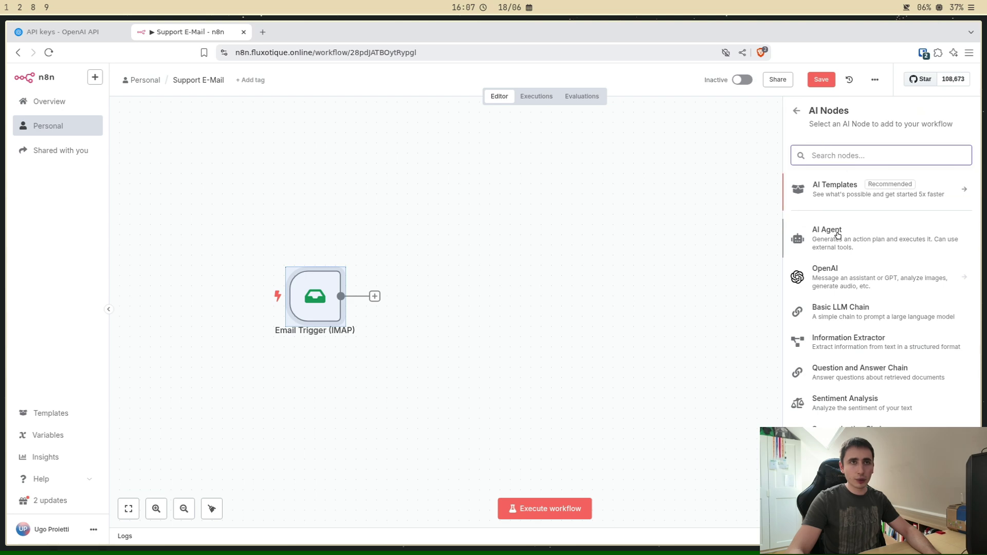
{"action": "left_click", "coordinate": [837, 235]}
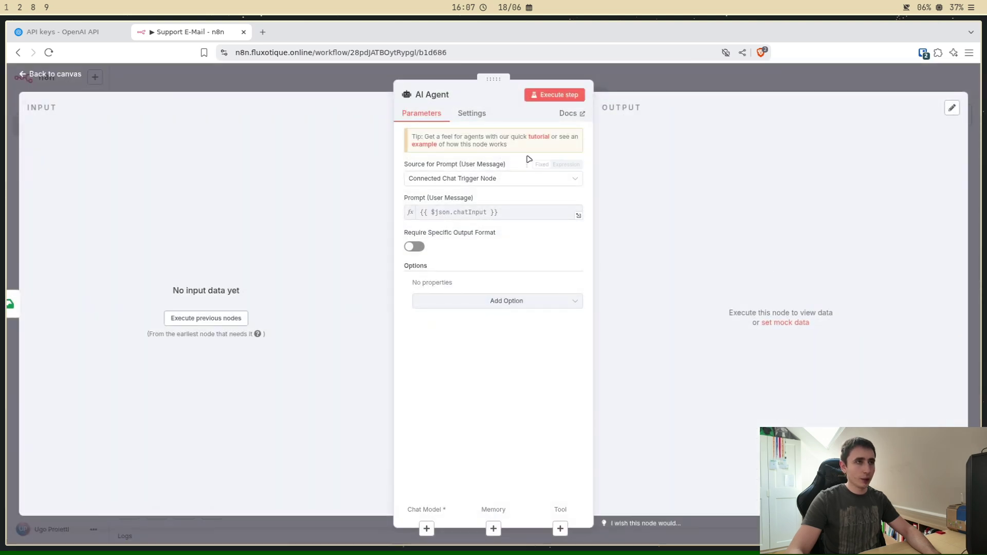
{"action": "left_click", "coordinate": [650, 81]}
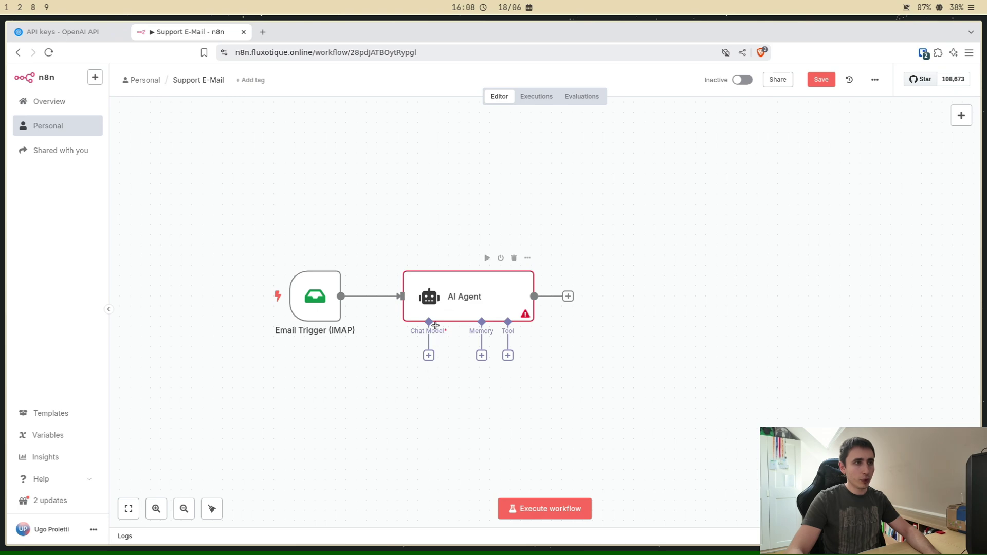
Step: Attach an OpenAI Chat Model to the AI Agent's Chat Model connection
{"action": "left_click", "coordinate": [429, 355]}
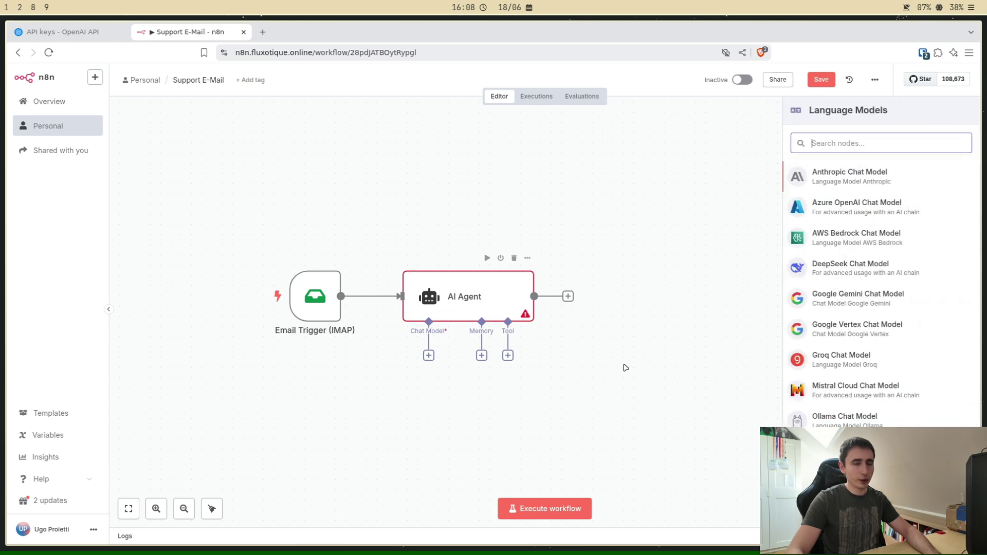
{"action": "scroll", "coordinate": [810, 361], "scroll_direction": "down", "scroll_amount": 1}
{"action": "left_click", "coordinate": [827, 442]}
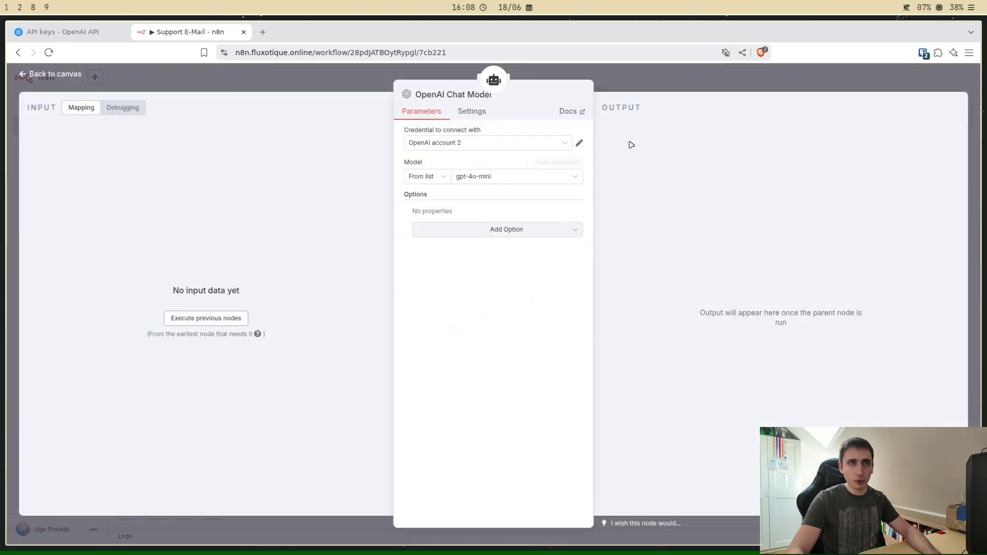
Step: Create a new OpenAI credential for the chat model by pasting the API key, save it, check the connection test and close it
{"action": "left_click", "coordinate": [451, 148]}
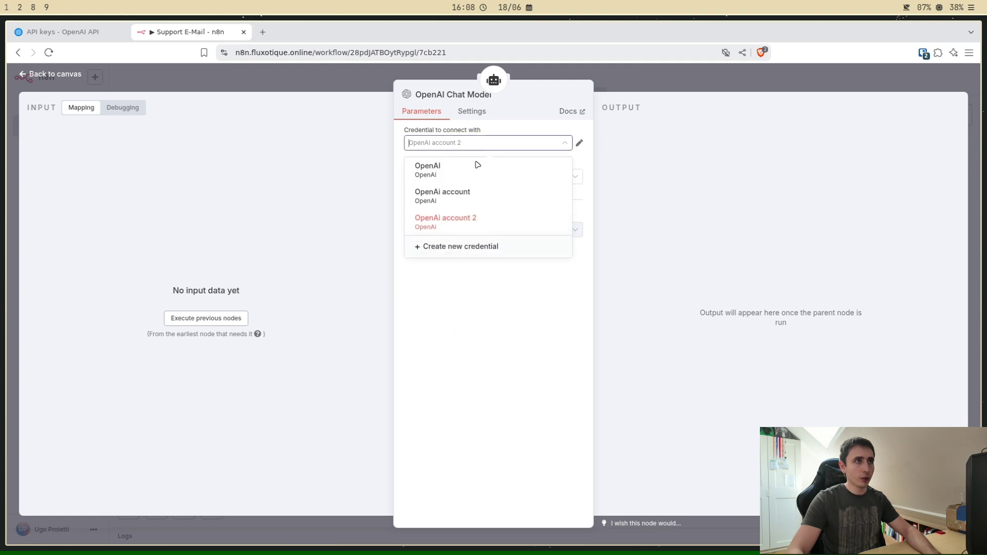
{"action": "left_click", "coordinate": [471, 246]}
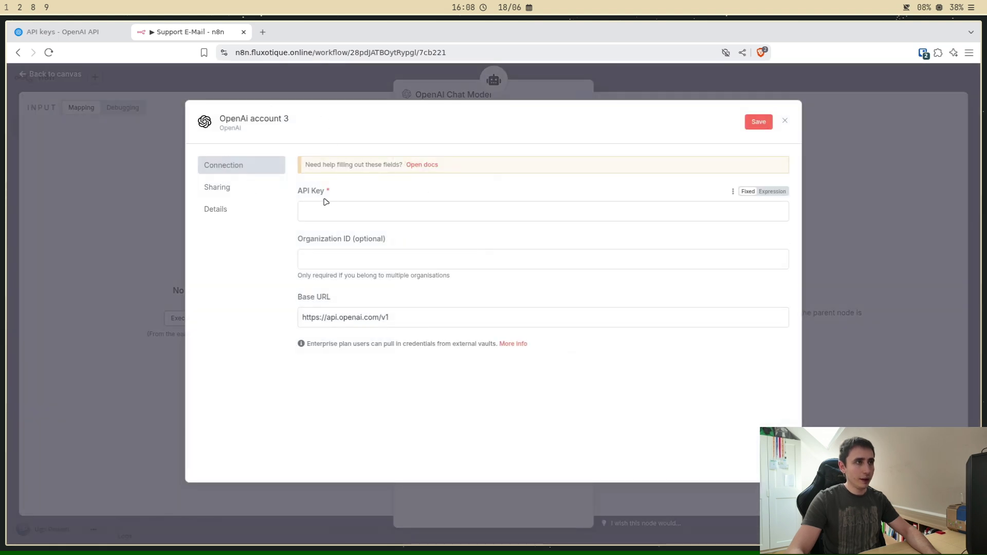
{"action": "left_click", "coordinate": [332, 216]}
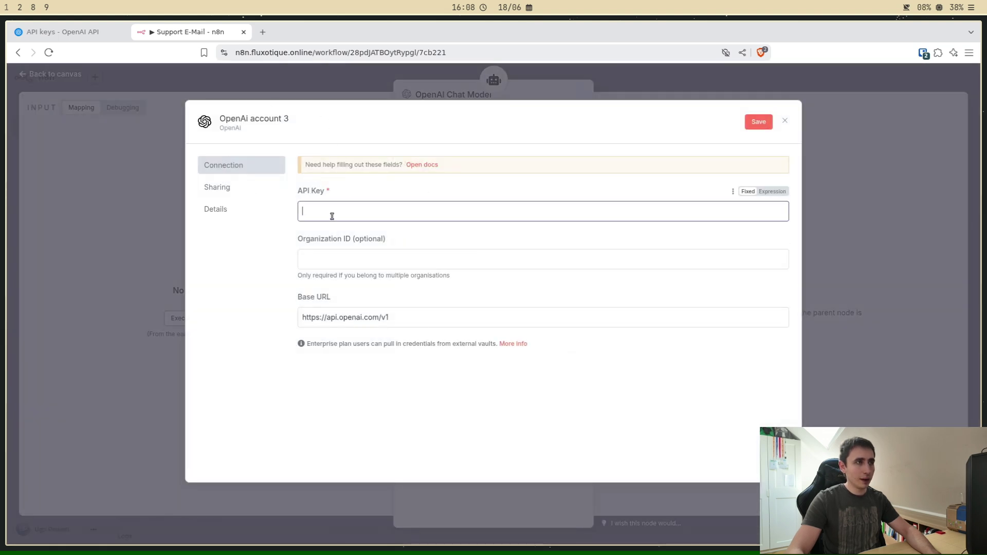
{"action": "key", "text": "ctrl+v"}
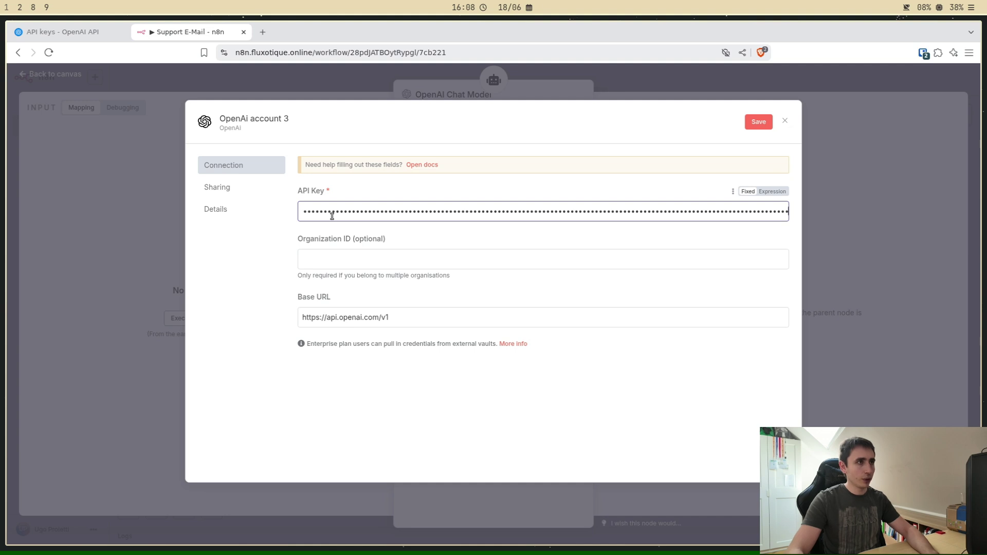
{"action": "left_click", "coordinate": [755, 124]}
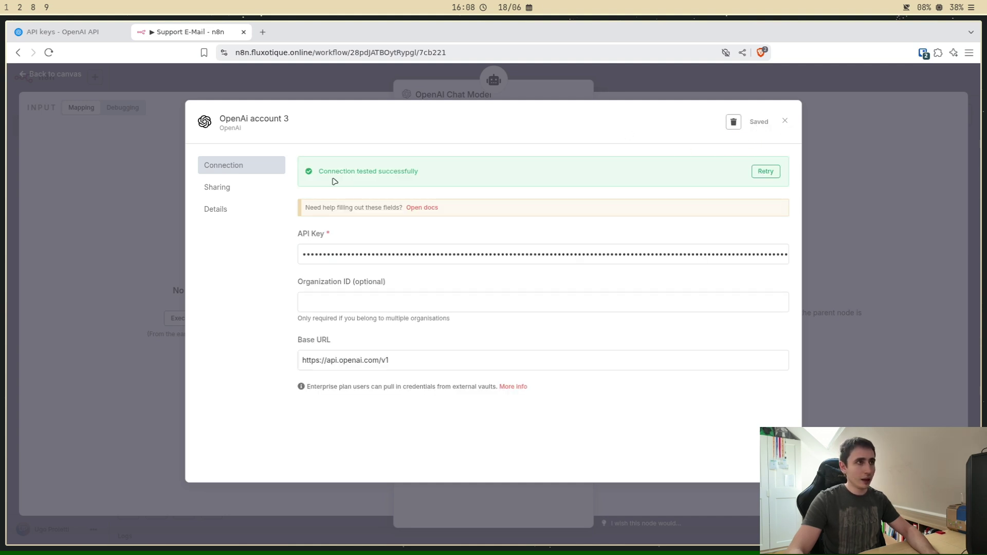
{"action": "left_click_drag", "start_coordinate": [319, 176], "coordinate": [443, 174]}
{"action": "left_click", "coordinate": [444, 174]}
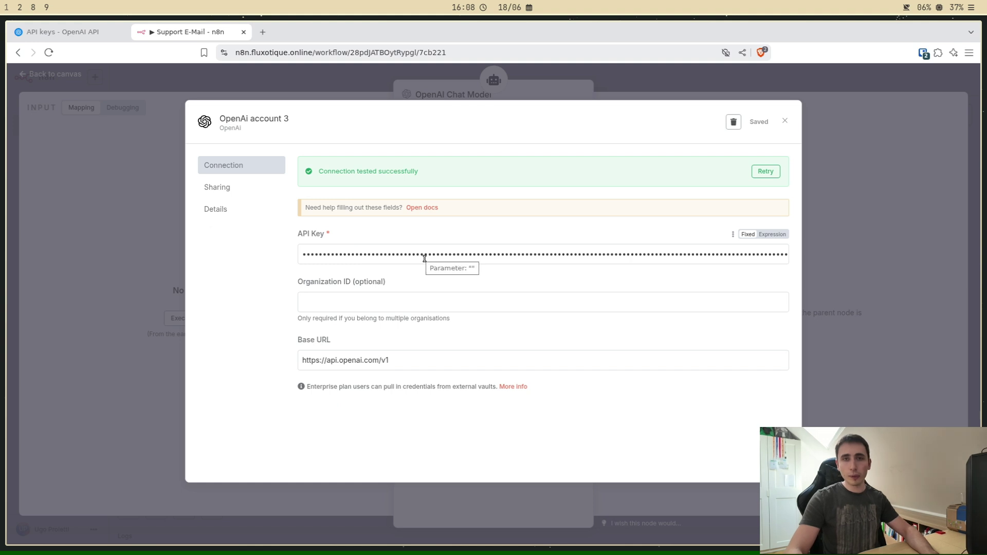
{"action": "left_click", "coordinate": [785, 121]}
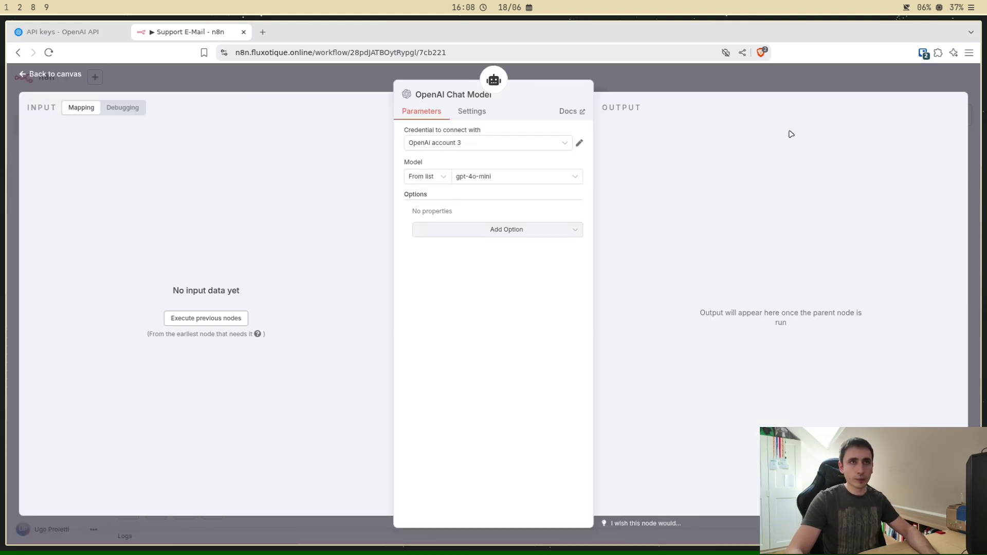
Step: Set the chat model to gpt-4.1-mini and reposition the OpenAI Chat Model node beneath the AI Agent on the canvas
{"action": "left_click", "coordinate": [488, 181]}
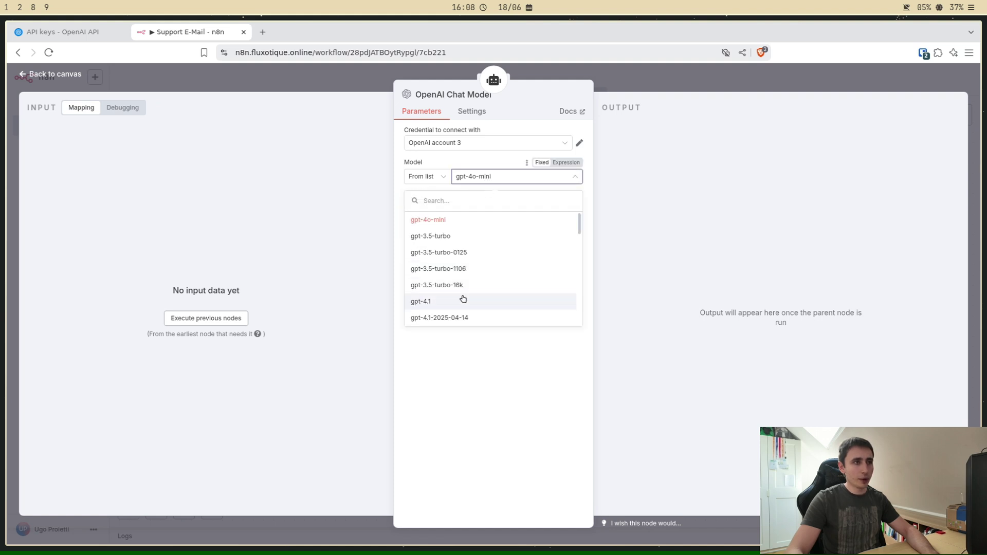
{"action": "scroll", "coordinate": [442, 288], "scroll_direction": "down", "scroll_amount": 3}
{"action": "scroll", "coordinate": [439, 241], "scroll_direction": "up", "scroll_amount": 2}
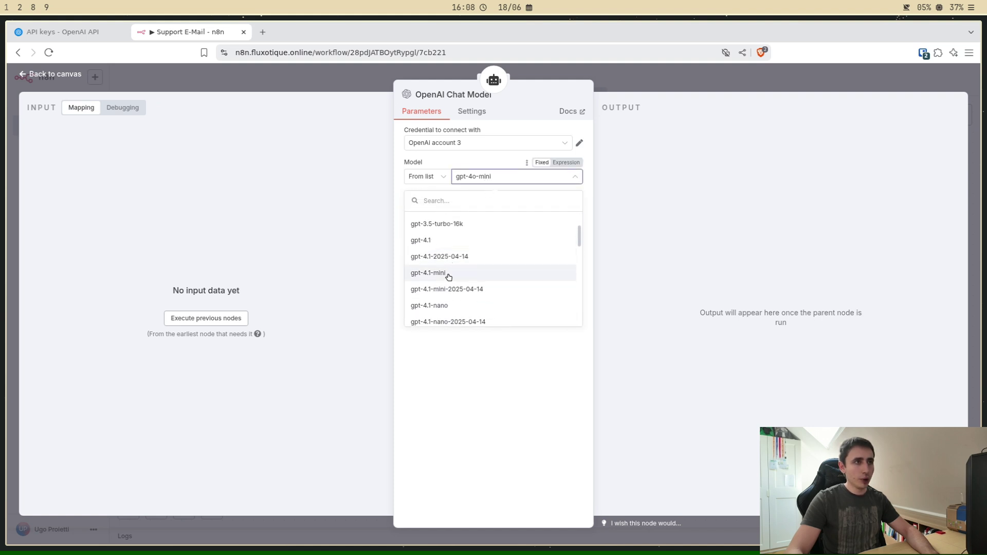
{"action": "left_click", "coordinate": [448, 274]}
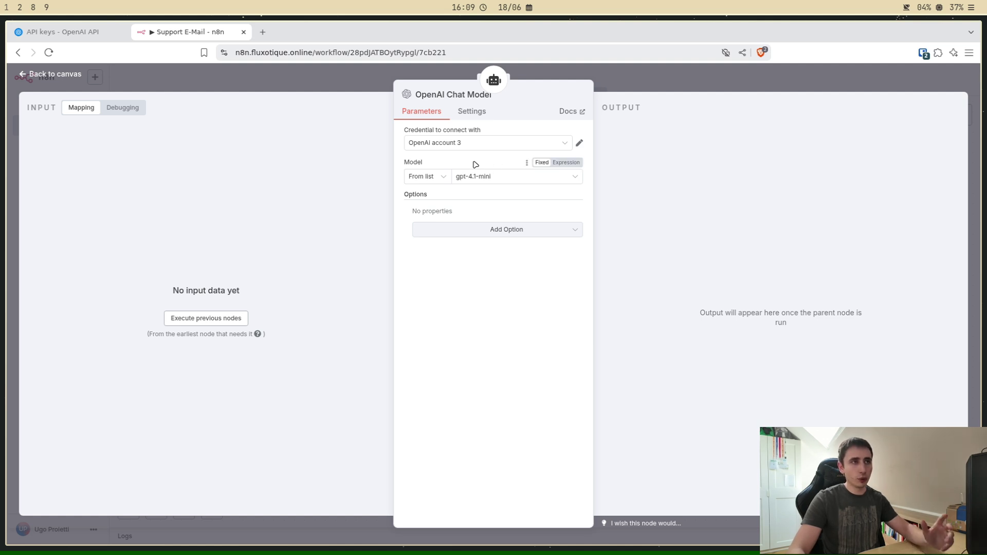
{"action": "left_click", "coordinate": [666, 84]}
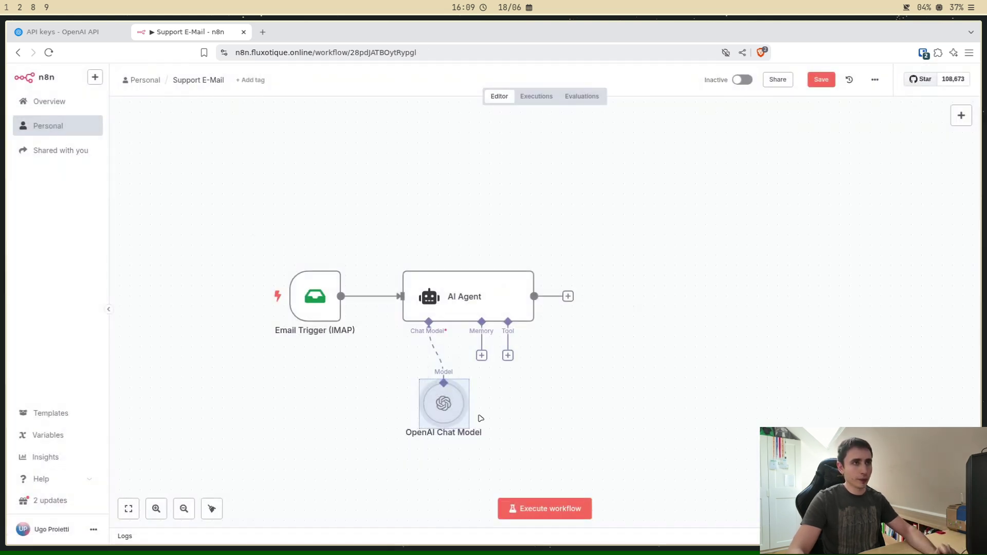
{"action": "left_click_drag", "start_coordinate": [445, 405], "coordinate": [415, 405]}
Step: Find the mail tools for the AI Agent's Tool connection and add a Send Email tool
{"action": "mouse_move", "coordinate": [493, 319]}
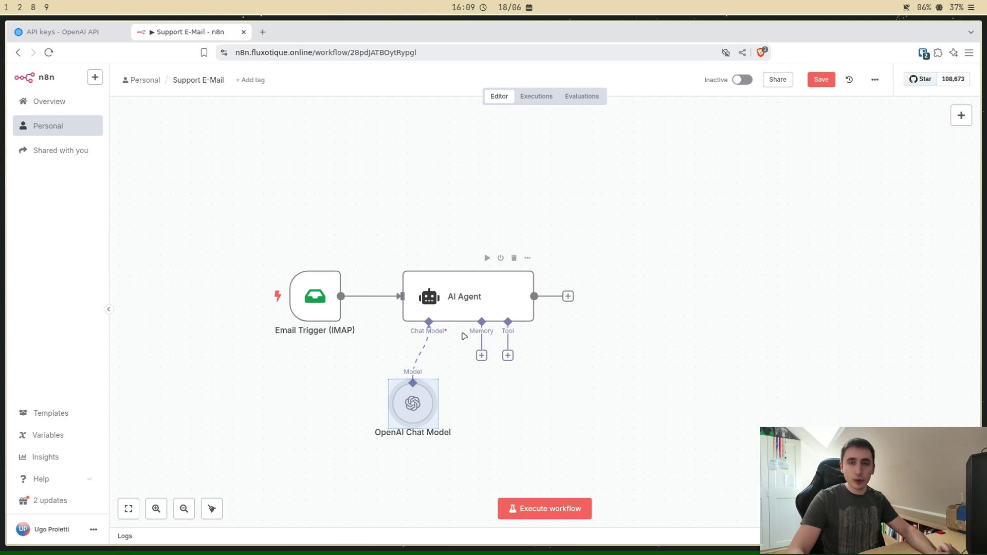
{"action": "left_click", "coordinate": [508, 355]}
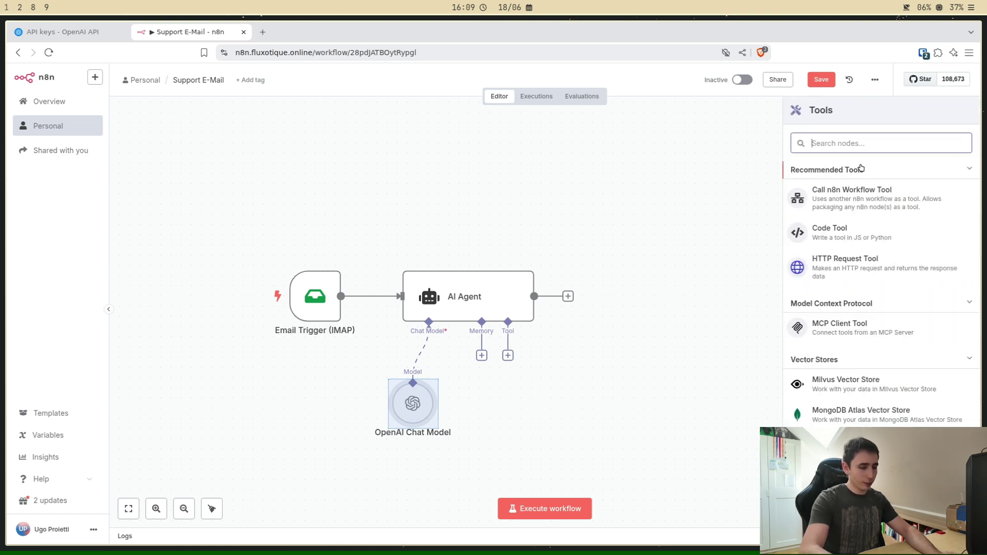
{"action": "type", "text": "mail"}
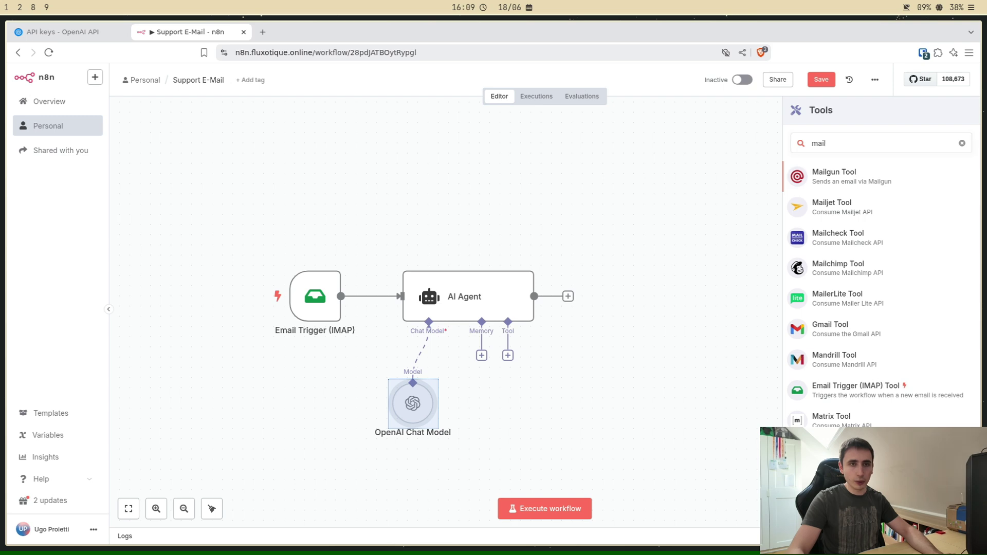
{"action": "key", "text": "Return"}
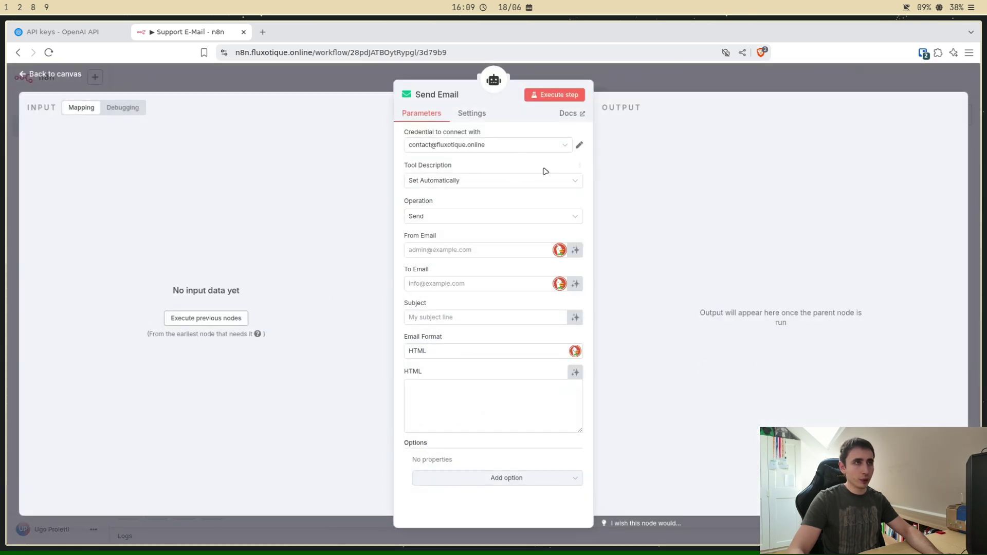
Step: Examine the user, password, host, port and SSL/TLS fields of a blank SMTP credential, then close it unsaved
{"action": "left_click", "coordinate": [455, 152]}
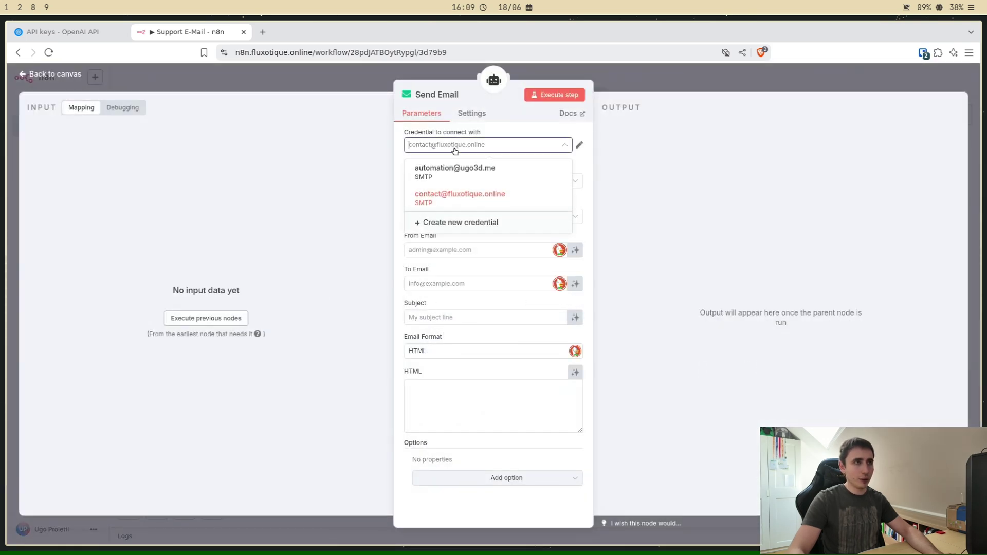
{"action": "left_click", "coordinate": [451, 226]}
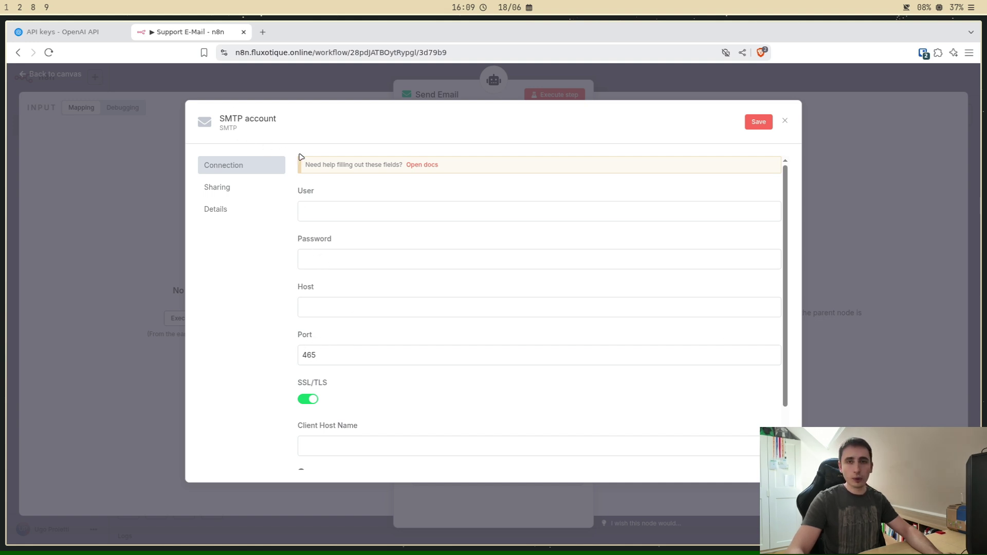
{"action": "left_click", "coordinate": [540, 93]}
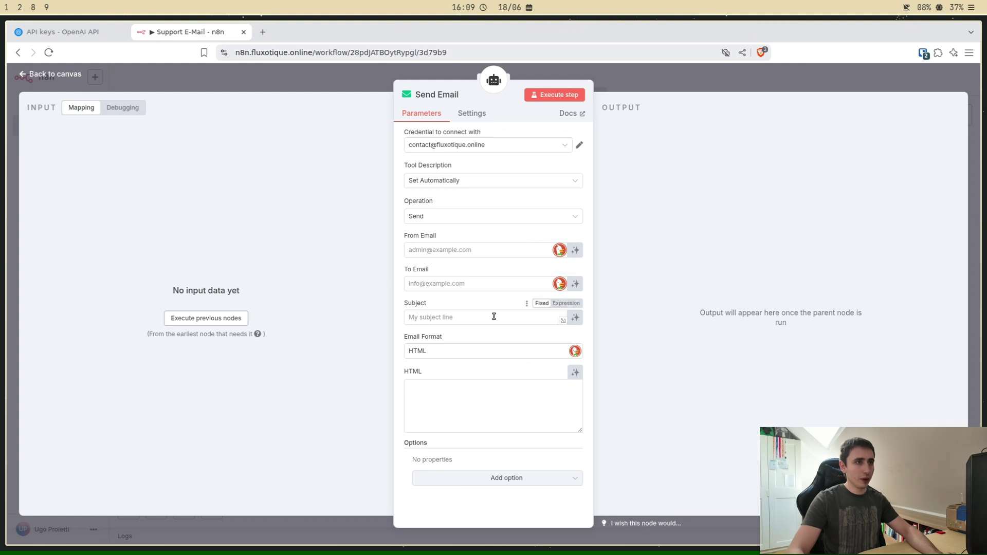
Step: Return to the canvas, shift the Send Email node slightly away from the chat model node and deactivate it
{"action": "left_click", "coordinate": [338, 80]}
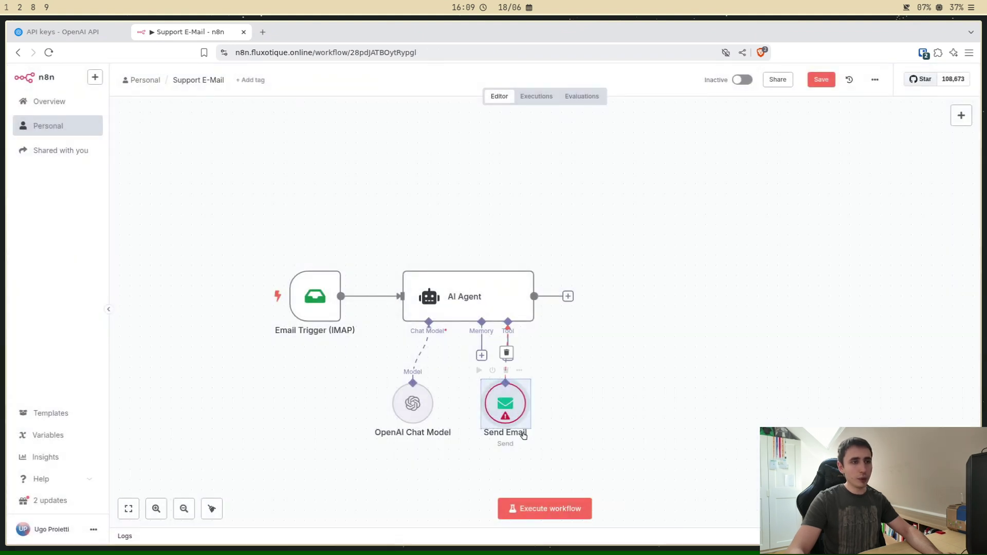
{"action": "left_click_drag", "start_coordinate": [510, 403], "coordinate": [520, 403]}
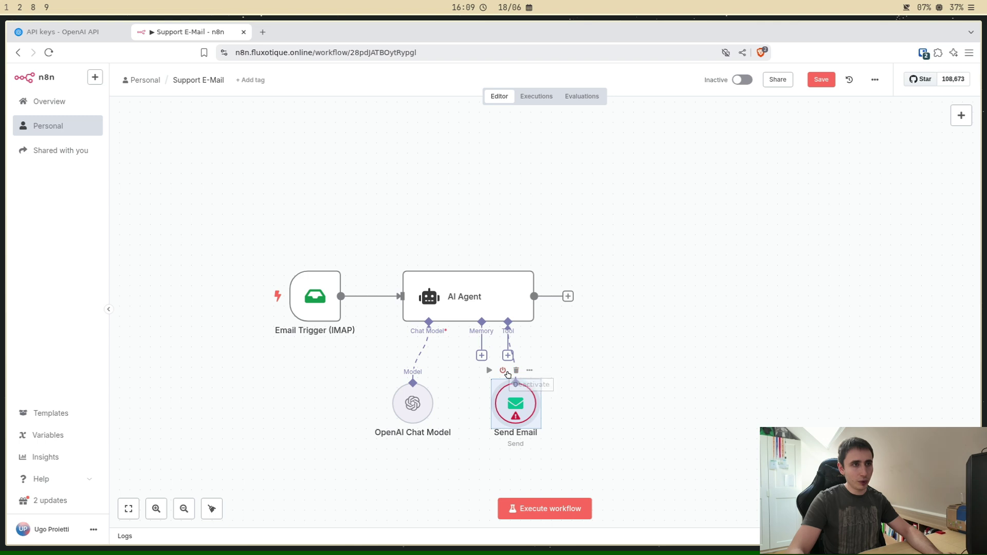
{"action": "left_click", "coordinate": [504, 371]}
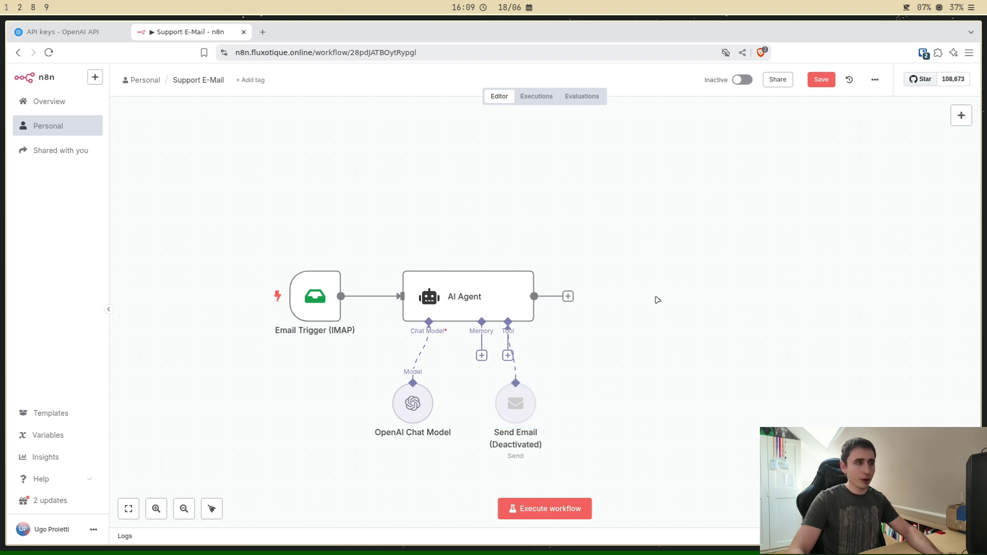
Step: Test the Email Trigger (IMAP) node on its own to fetch a received email
{"action": "mouse_move", "coordinate": [321, 290]}
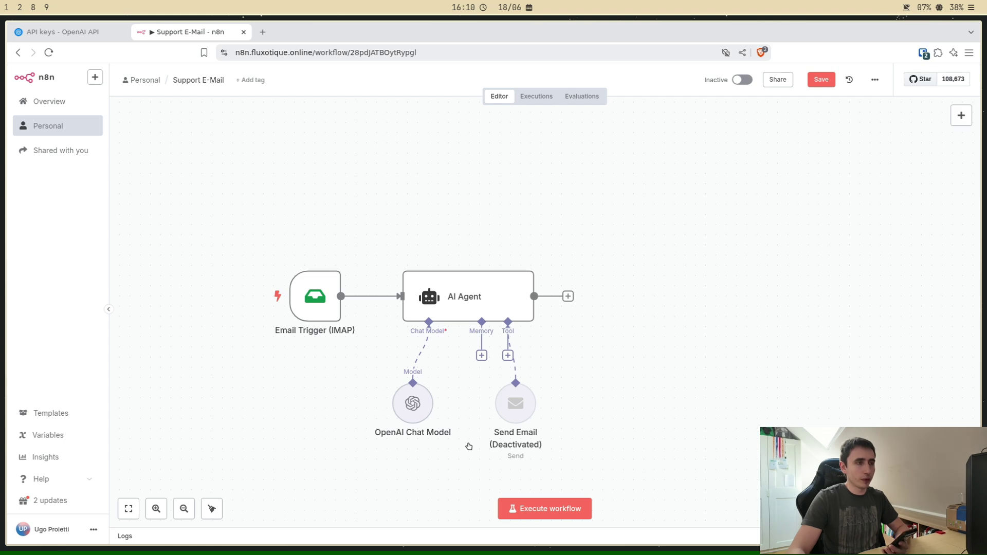
{"action": "double_click", "coordinate": [319, 303]}
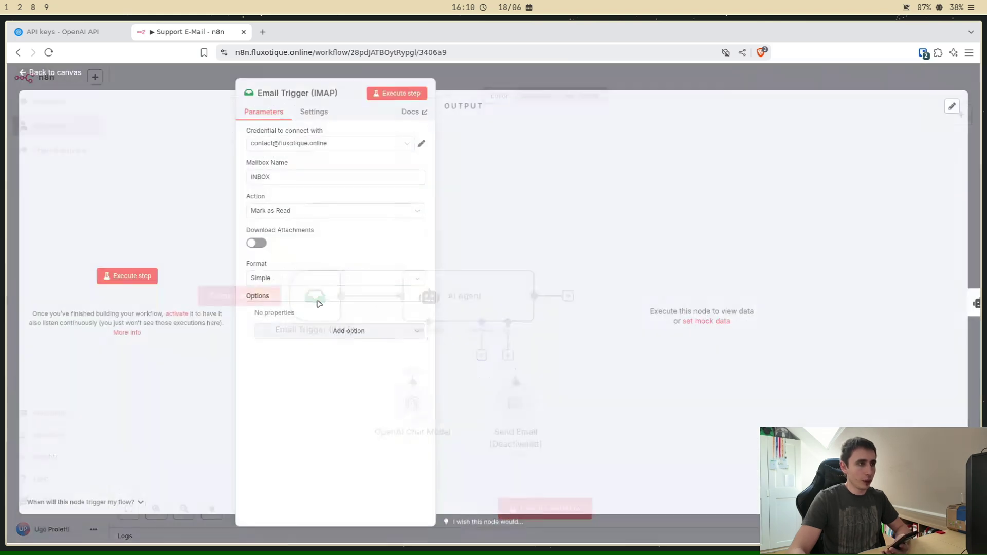
{"action": "left_click", "coordinate": [132, 278]}
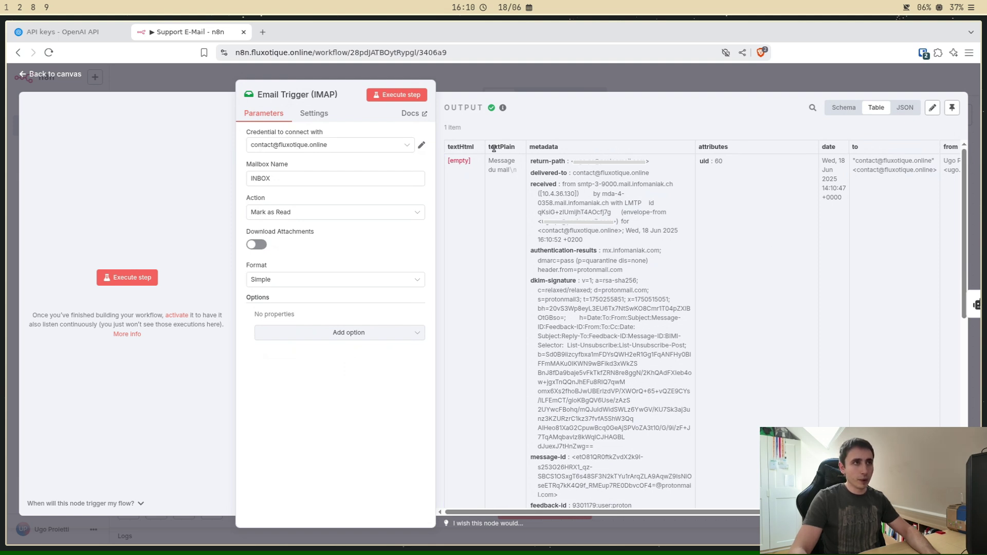
Step: Examine the plain text, sender and subject columns of the trigger's output and return to the canvas
{"action": "left_click_drag", "start_coordinate": [494, 148], "coordinate": [512, 173]}
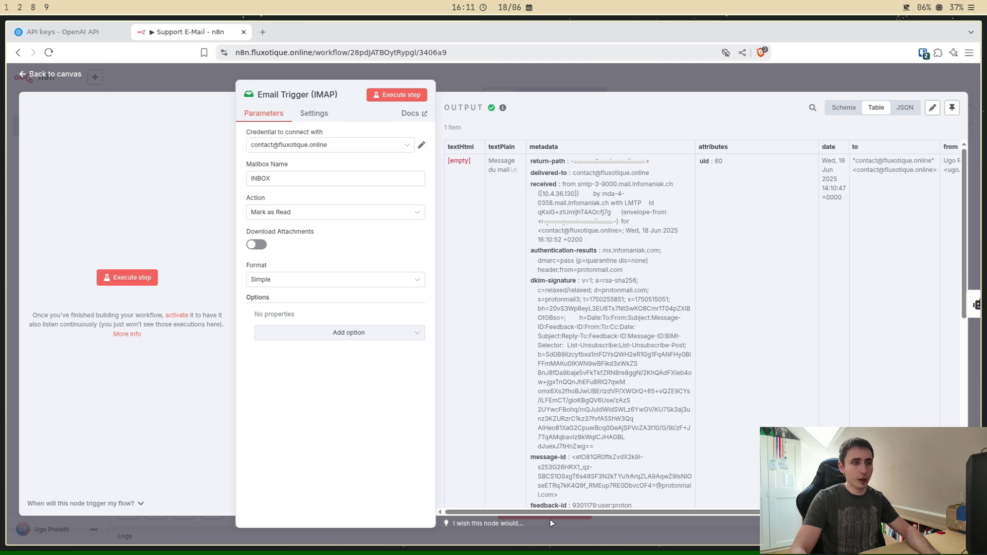
{"action": "left_click_drag", "start_coordinate": [551, 513], "coordinate": [692, 509]}
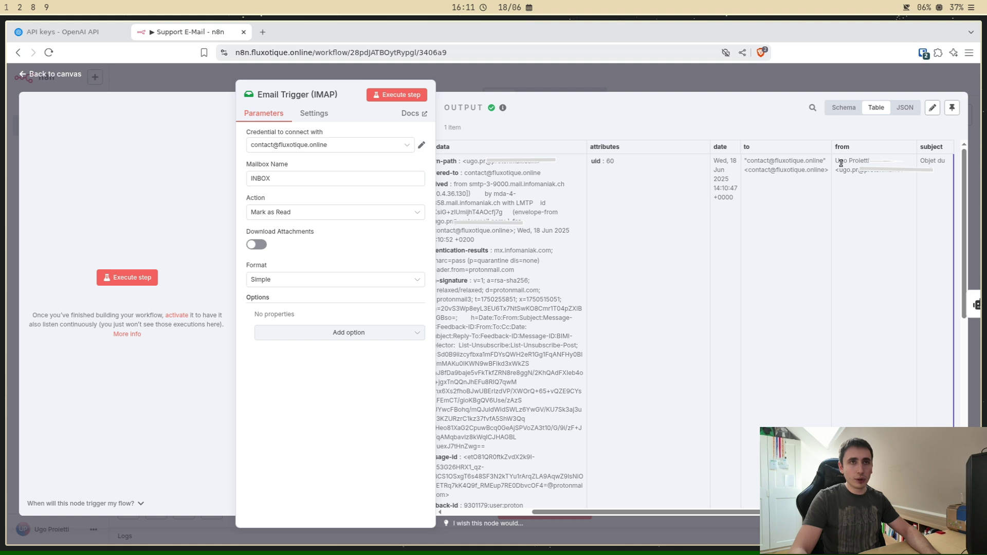
{"action": "left_click_drag", "start_coordinate": [841, 164], "coordinate": [911, 175]}
{"action": "left_click", "coordinate": [860, 169]}
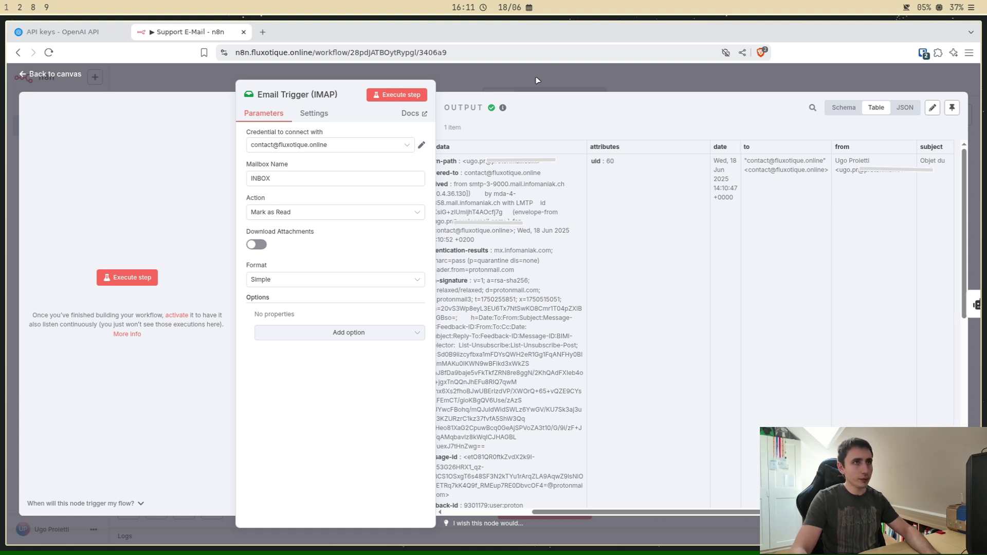
{"action": "left_click", "coordinate": [552, 72]}
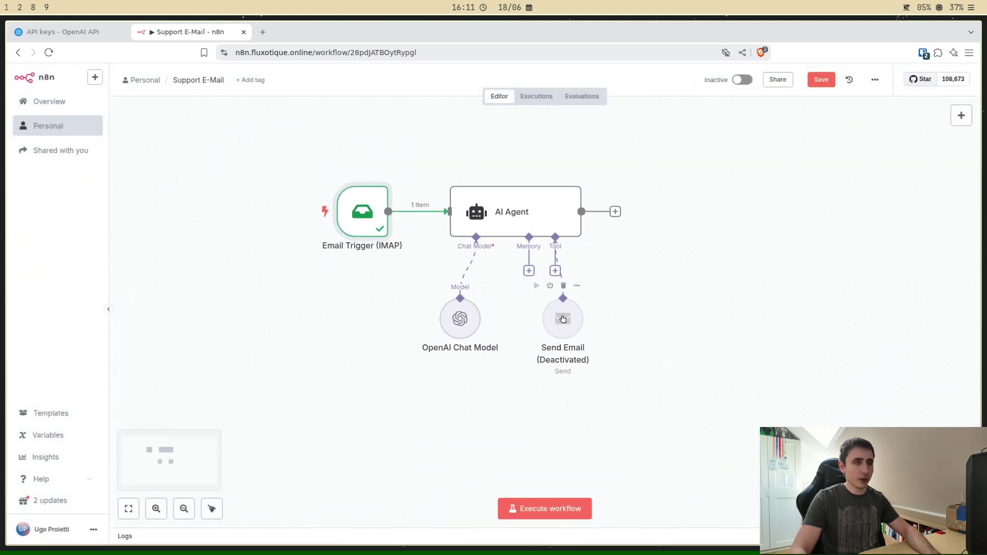
Step: Reactivate the Send Email node and map its From Email to the trigger's delivered-to metadata and its To Email to return-path
{"action": "left_click", "coordinate": [549, 285]}
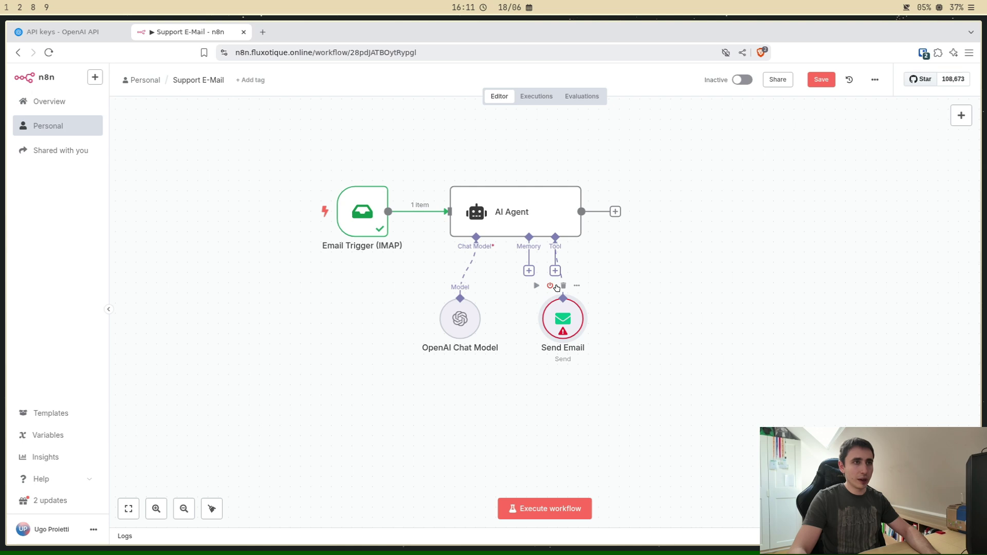
{"action": "double_click", "coordinate": [571, 321]}
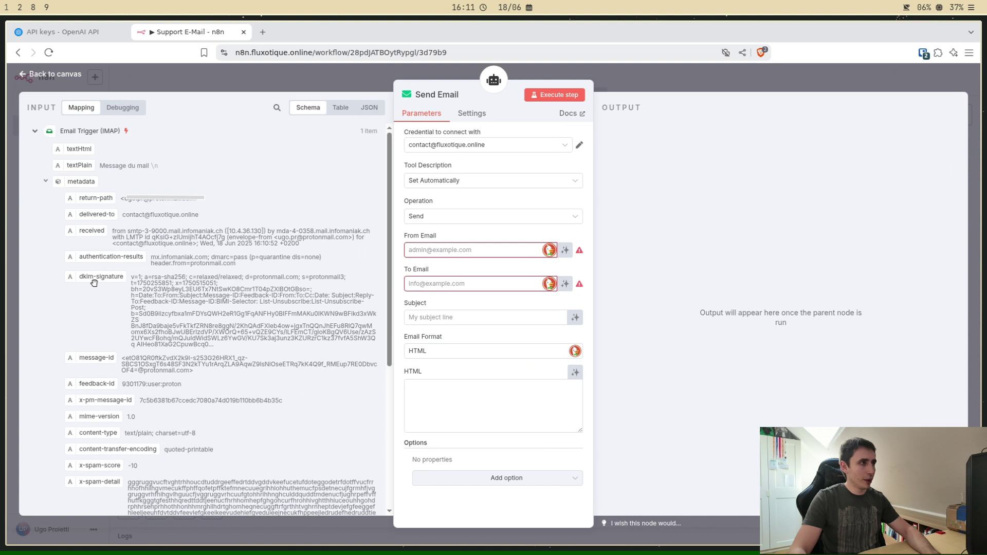
{"action": "left_click", "coordinate": [426, 252]}
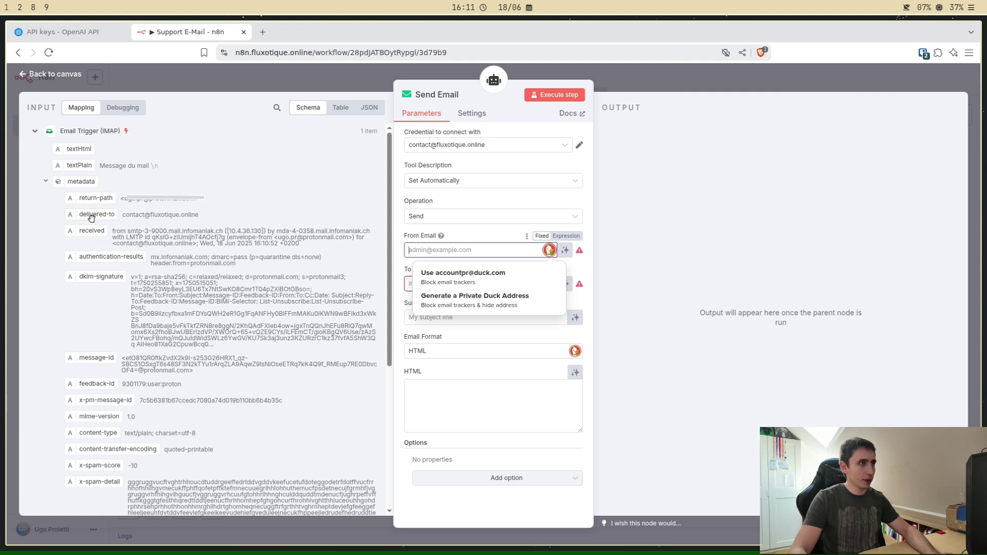
{"action": "left_click_drag", "start_coordinate": [91, 218], "coordinate": [441, 252]}
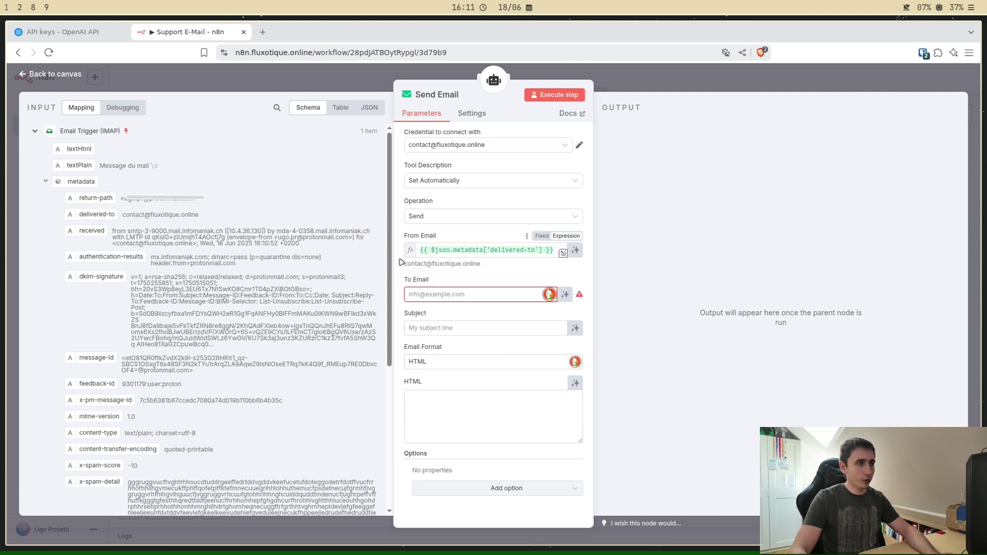
{"action": "left_click_drag", "start_coordinate": [90, 201], "coordinate": [433, 295]}
{"action": "scroll", "coordinate": [277, 299], "scroll_direction": "down", "scroll_amount": 5}
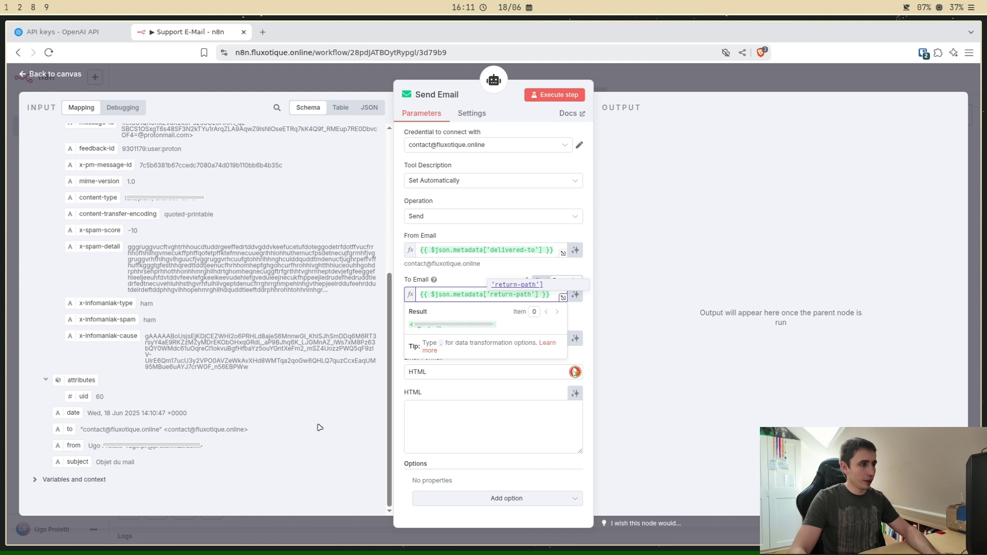
Step: Let the model define the Send Email node's Subject and HTML body automatically, and return to the canvas
{"action": "left_click", "coordinate": [460, 282]}
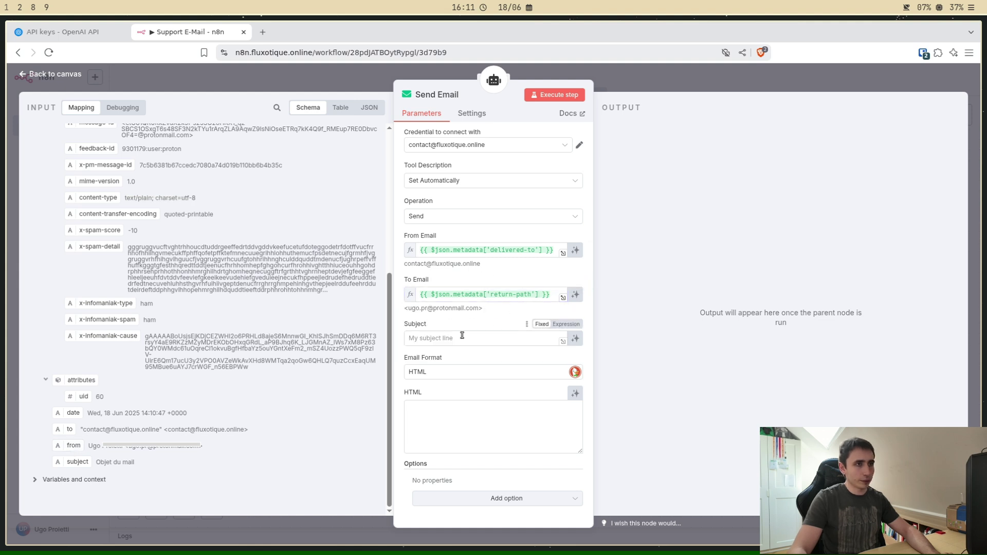
{"action": "left_click", "coordinate": [575, 339]}
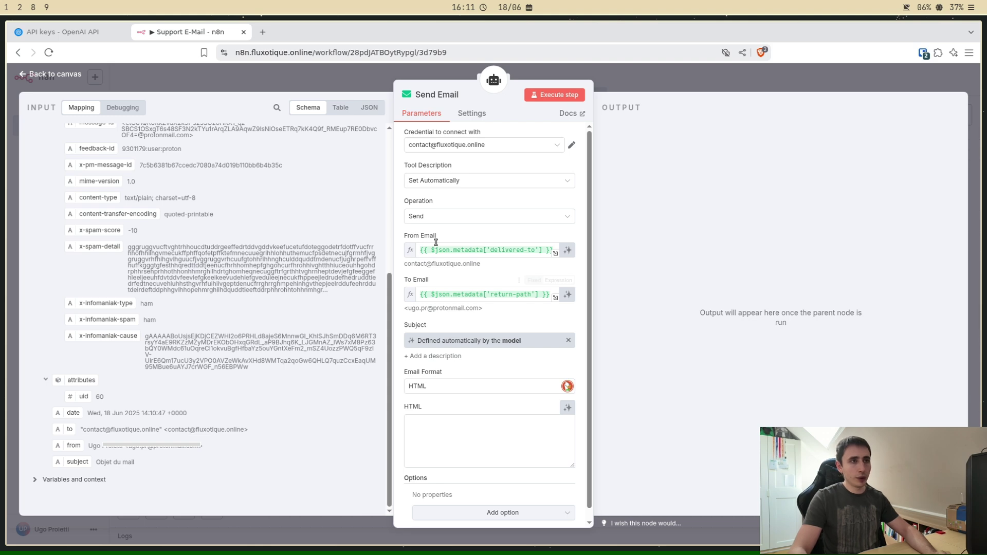
{"action": "left_click", "coordinate": [364, 86]}
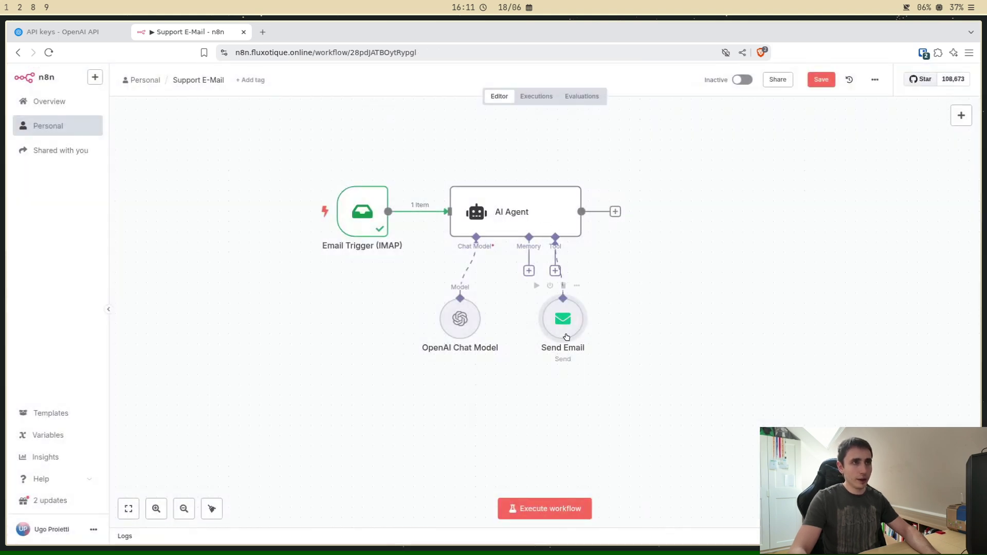
{"action": "double_click", "coordinate": [569, 323]}
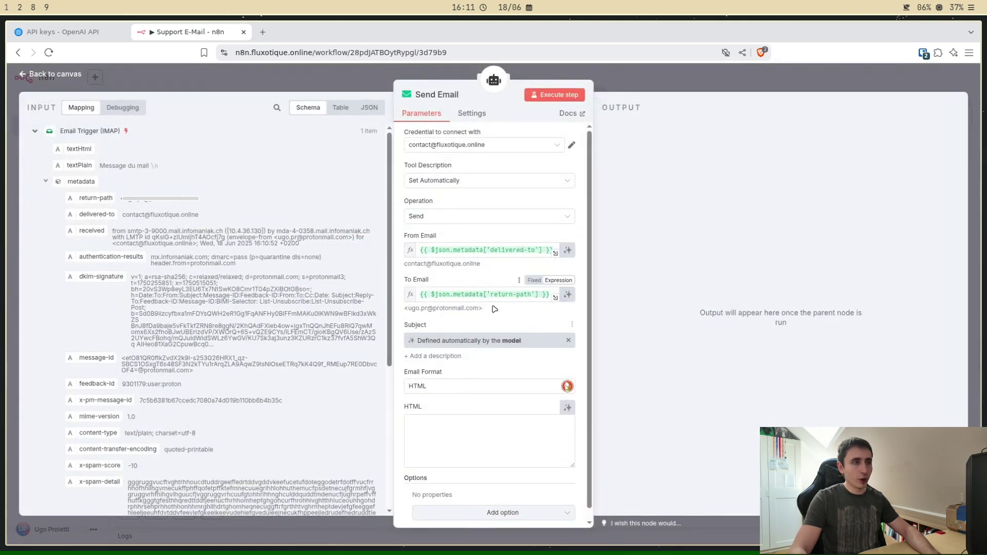
{"action": "scroll", "coordinate": [483, 367], "scroll_direction": "down", "scroll_amount": 1}
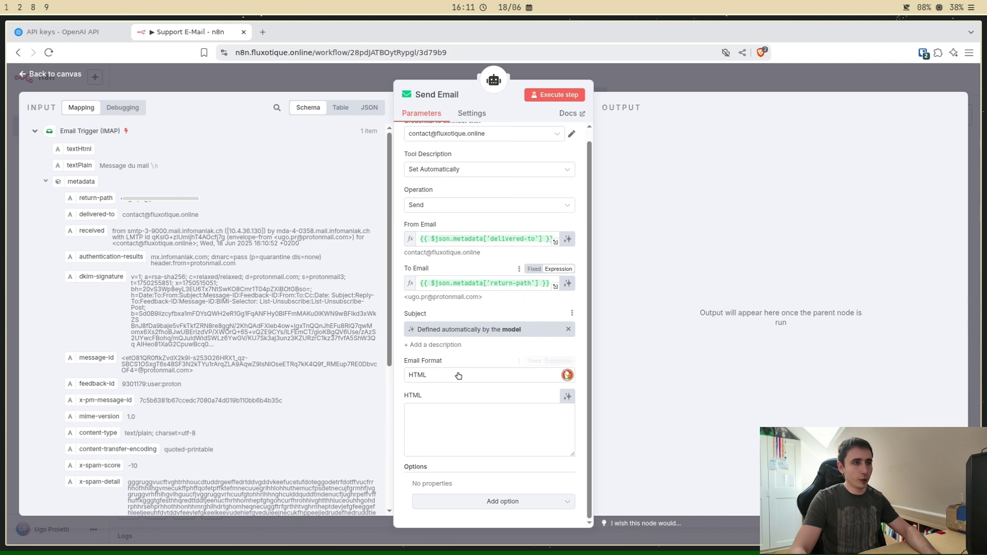
{"action": "left_click", "coordinate": [570, 399]}
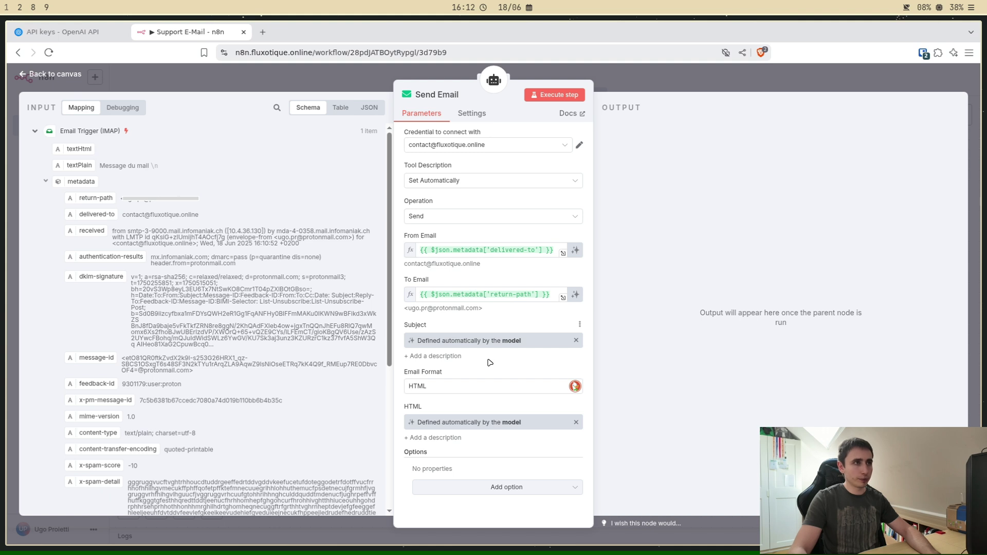
{"action": "left_click", "coordinate": [418, 220]}
{"action": "left_click", "coordinate": [415, 217]}
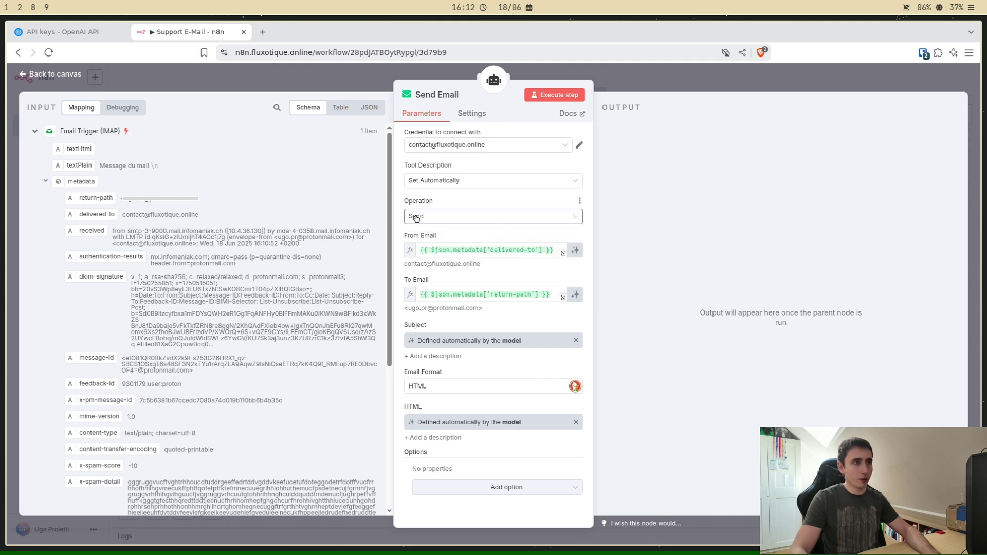
{"action": "key", "text": "Escape"}
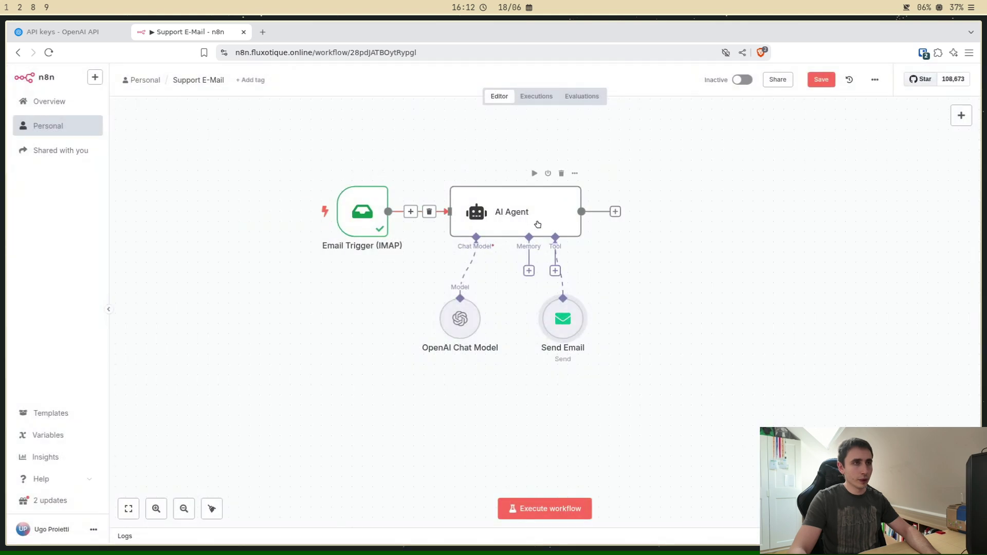
Step: Add a System Message option to the AI Agent node and clear its default text
{"action": "double_click", "coordinate": [535, 212]}
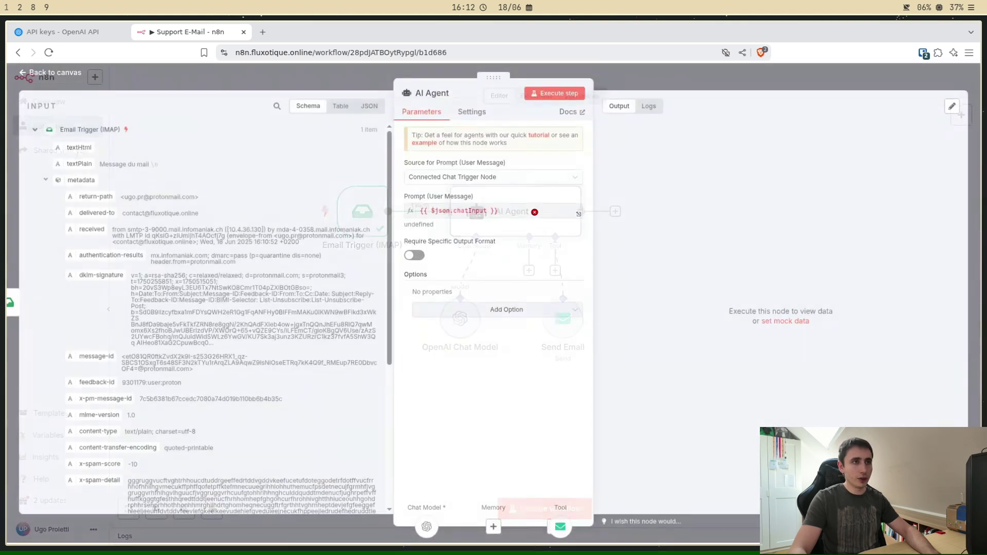
{"action": "left_click", "coordinate": [524, 314]}
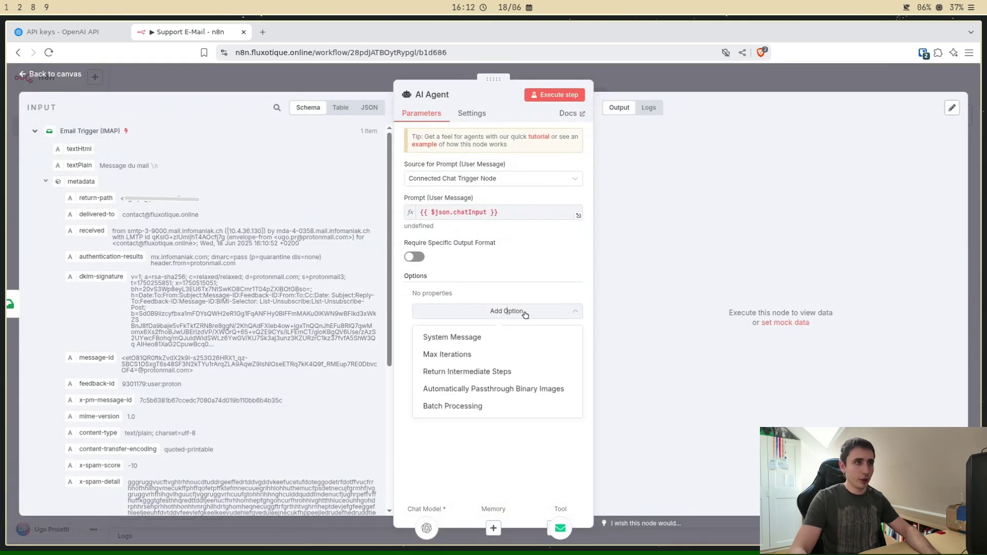
{"action": "left_click", "coordinate": [459, 338]}
{"action": "triple_click", "coordinate": [534, 312]}
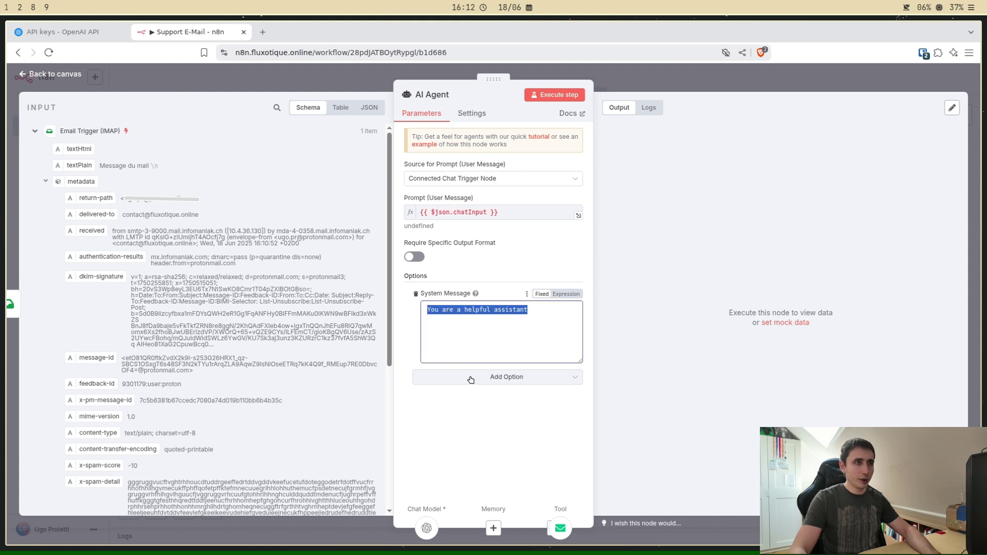
{"action": "key", "text": "BackSpace"}
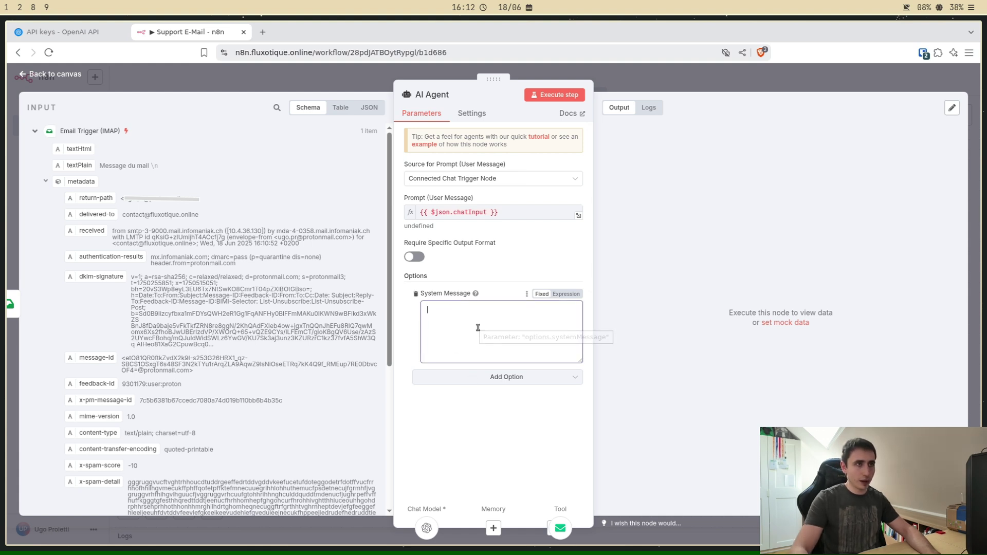
{"action": "type", "text": "."}
{"action": "key", "text": "BackSpace"}
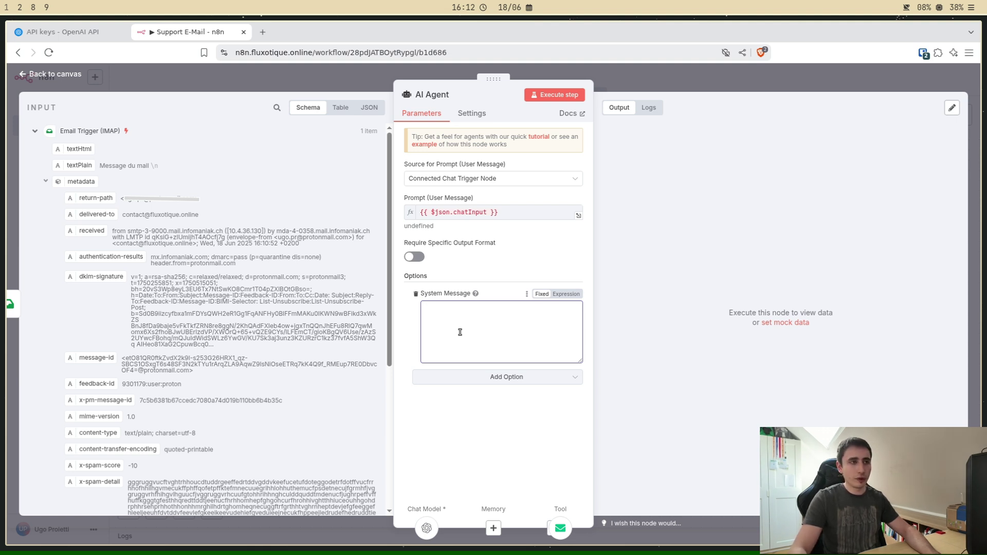
Step: Begin the system message with "Tu reçois un mail d'un client. Tu es le support technique d'un site d'e-commerce."
{"action": "type", "text": "Tu reçois un mail d'un cli"}
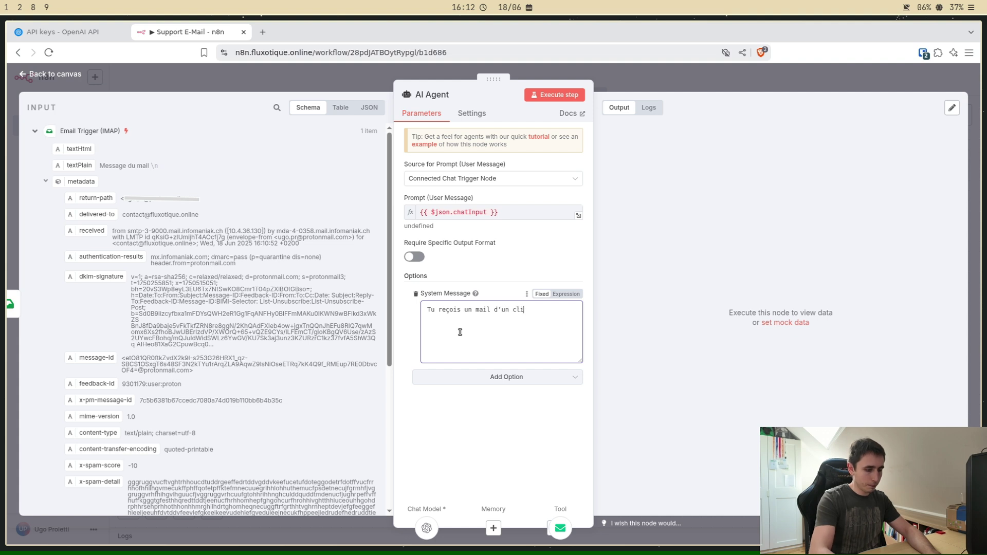
{"action": "type", "text": "ent. T ue"}
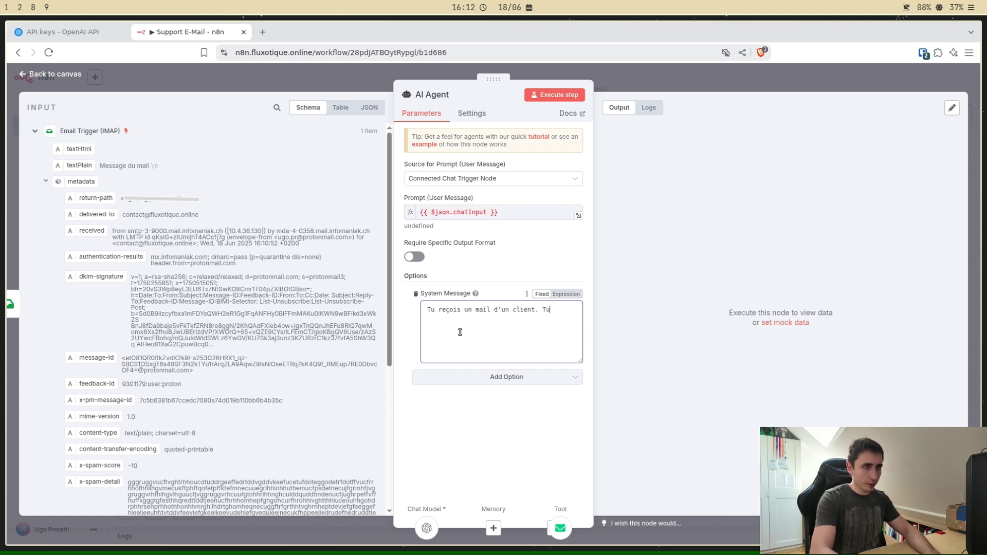
{"action": "type", "text": "rot"}
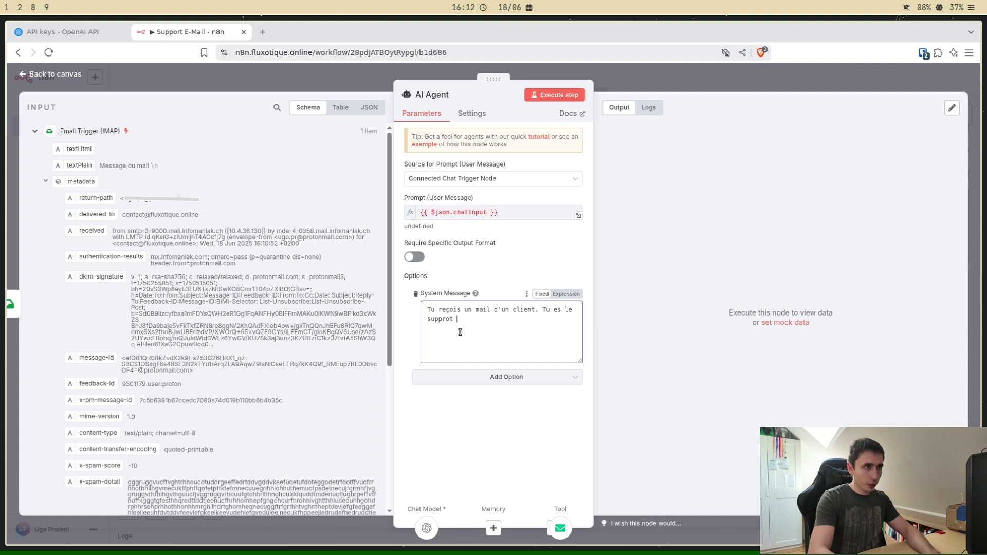
{"action": "key", "text": "BackSpace"}
{"action": "key", "text": "BackSpace"}
{"action": "key", "text": "BackSpace"}
{"action": "key", "text": "BackSpace"}
{"action": "type", "text": "ort tec"}
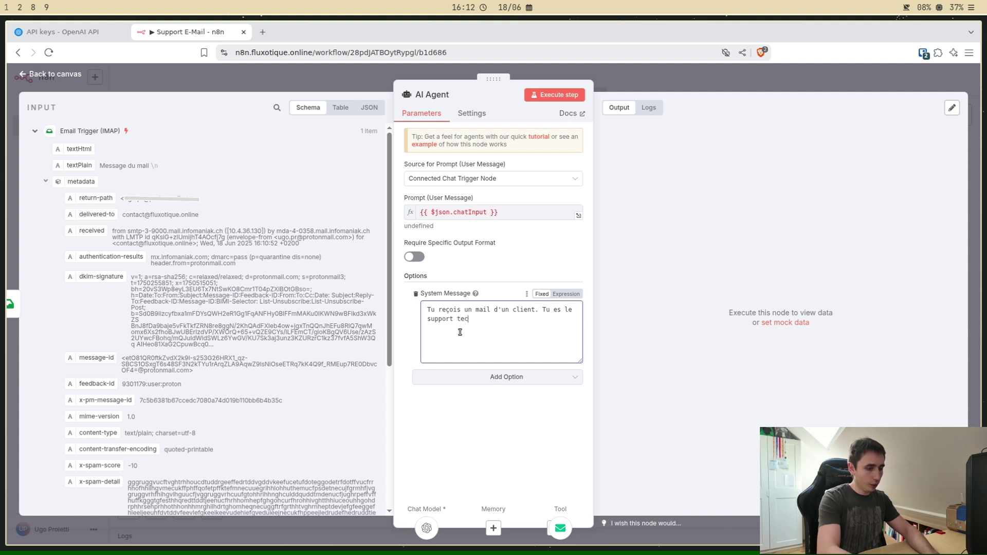
{"action": "type", "text": "hnique d'un site d'e-"}
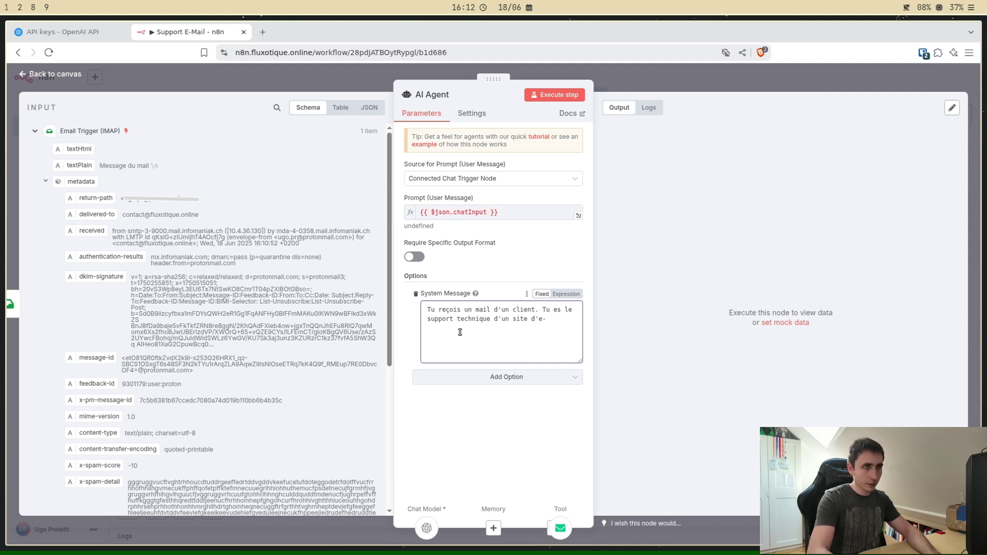
{"action": "type", "text": ". "}
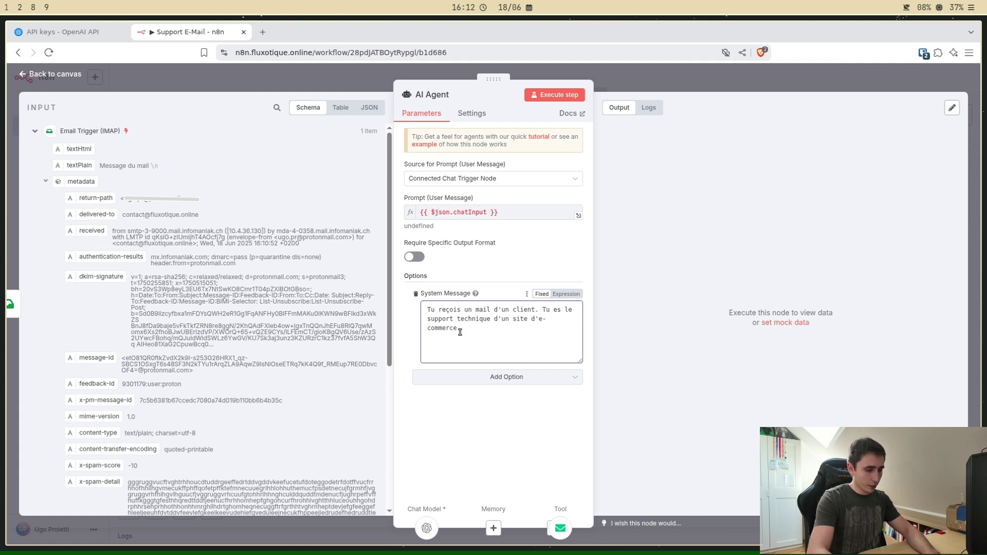
Step: Continue the system message with "Envoie un mail court et amical pour dire que la demande a bien été reçue et transmise à nos équipes."
{"action": "type", "text": "Envoie un mail court et amical"}
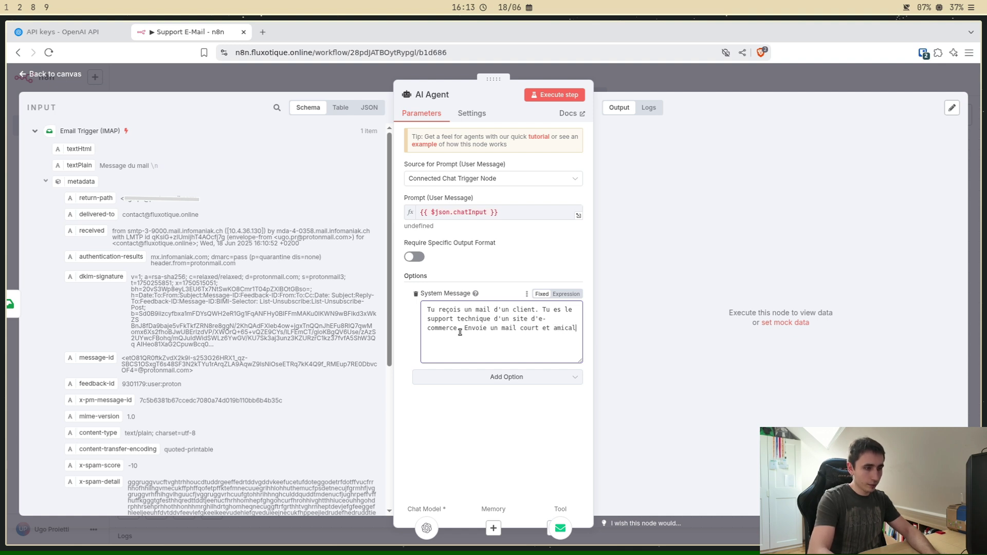
{"action": "type", "text": " pour dire que la dem"}
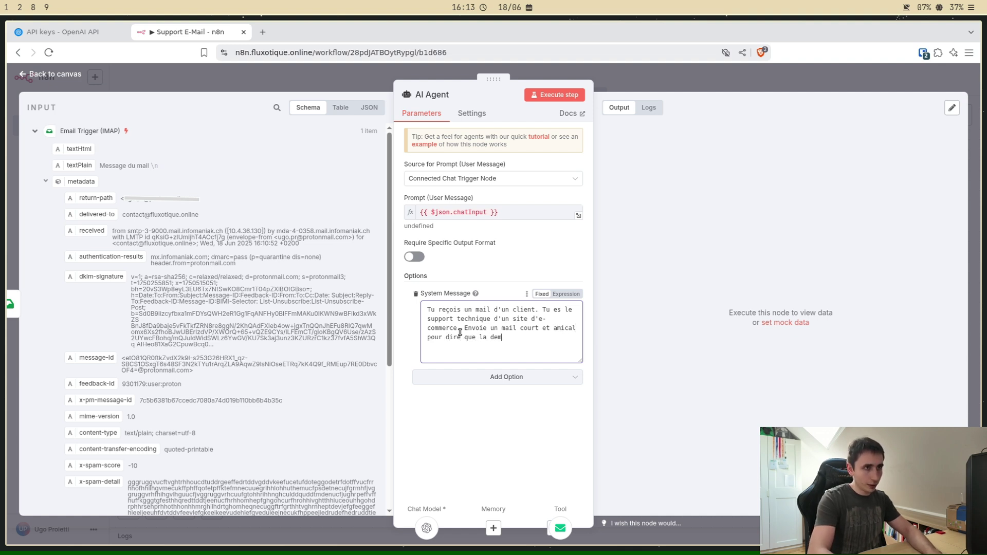
{"action": "type", "text": "ande a bine é"}
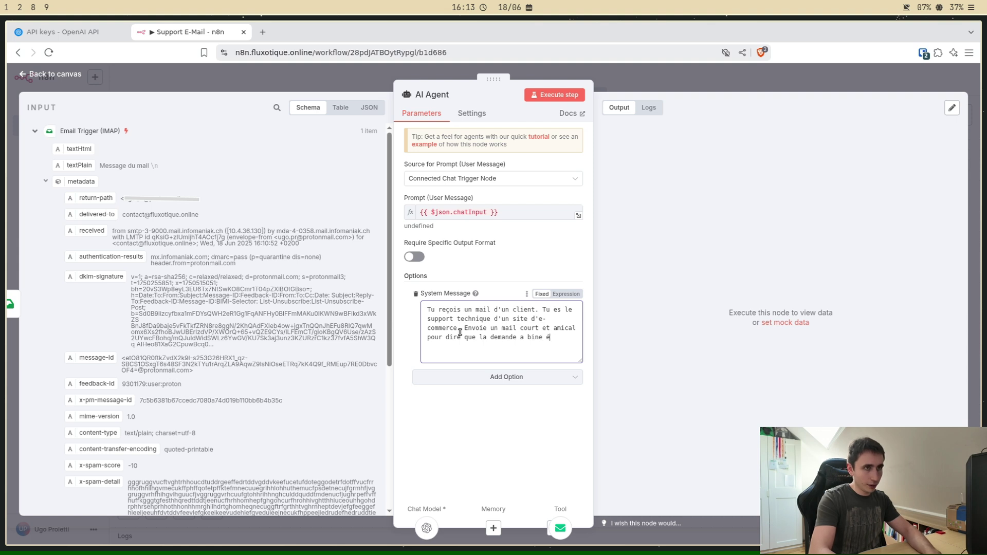
{"action": "key", "text": "BackSpace"}
{"action": "key", "text": "BackSpace"}
{"action": "key", "text": "BackSpace"}
{"action": "key", "text": "BackSpace"}
{"action": "type", "text": "en été"}
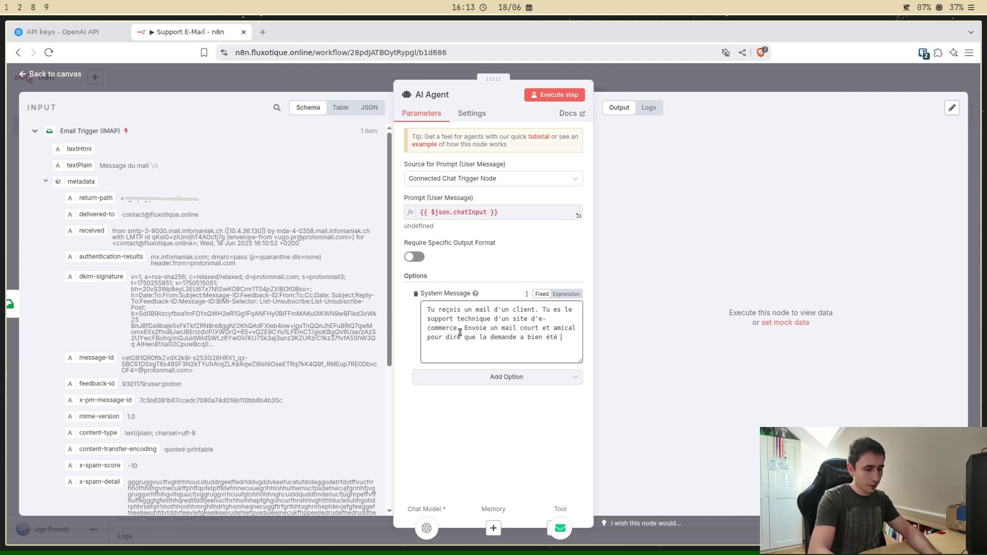
{"action": "type", "text": " reçue et trans"}
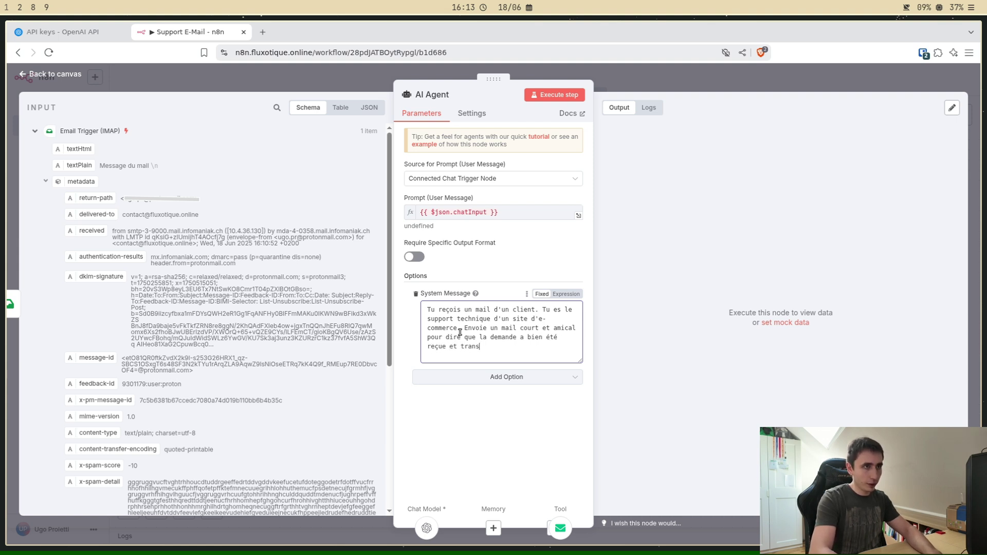
{"action": "type", "text": "mise à nos équipes."}
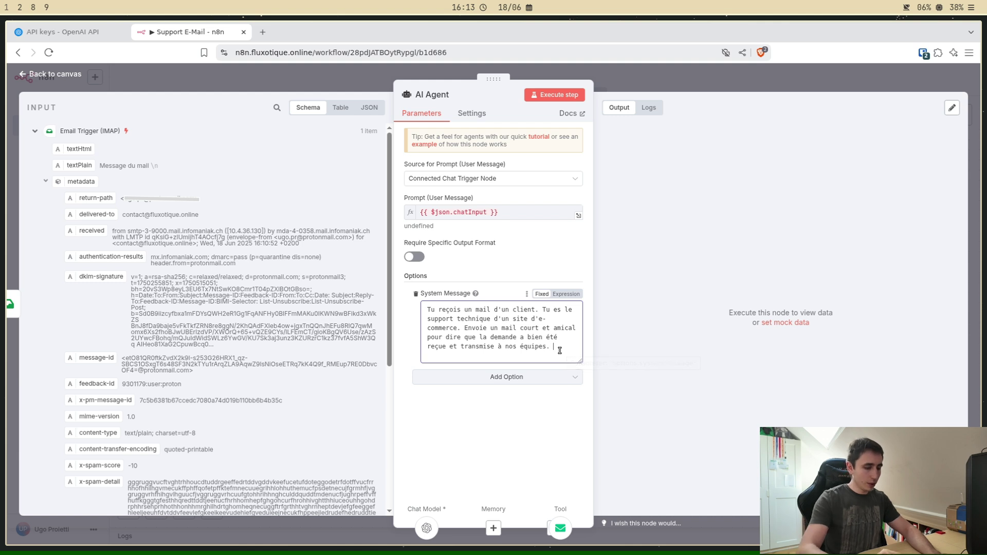
Step: Append the sentence "Rends ce mail personalisé en fonction de ce que le client te dit, dans le but de faire croire que tu n'es pas une IA."
{"action": "type", "text": "Rends ce mail personalis"}
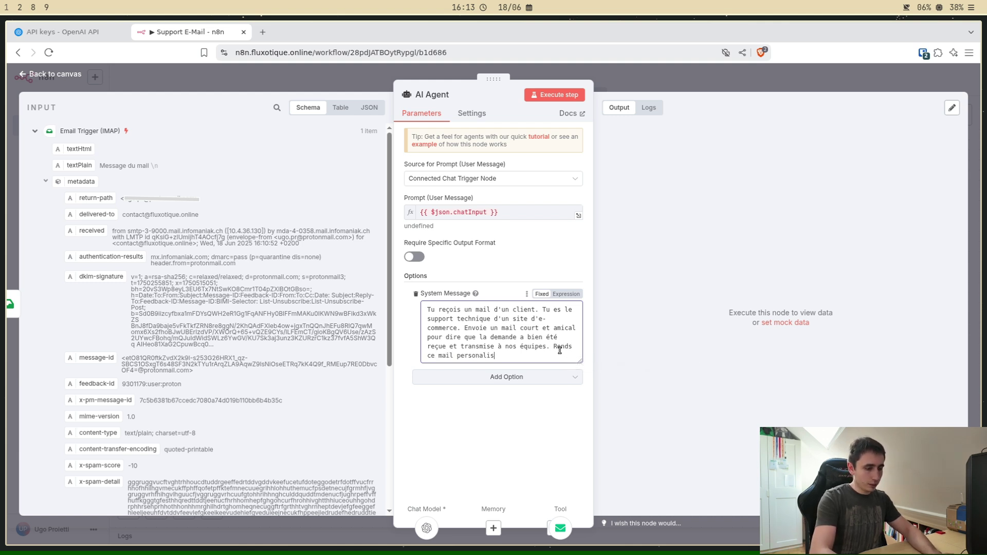
{"action": "type", "text": "é en fonction"}
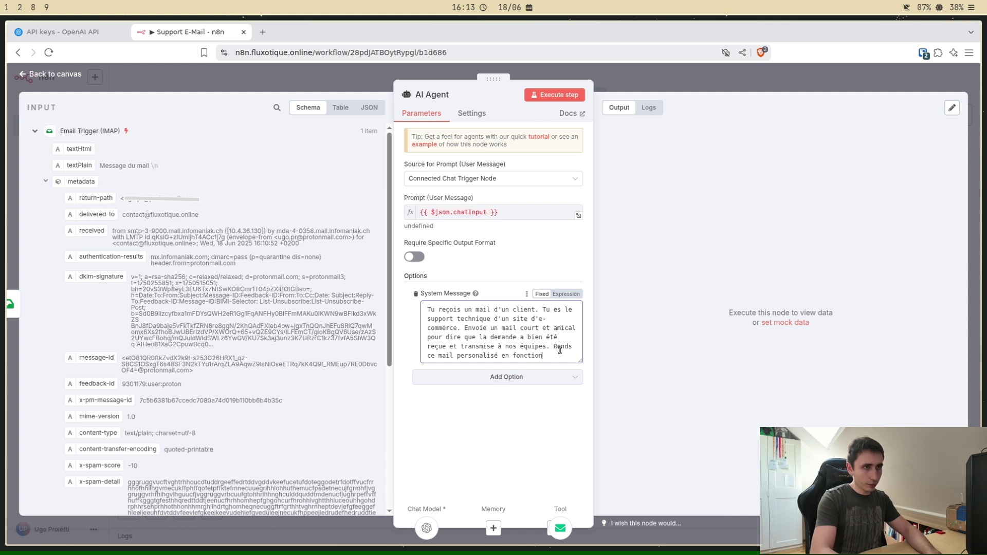
{"action": "type", "text": " de ce q"}
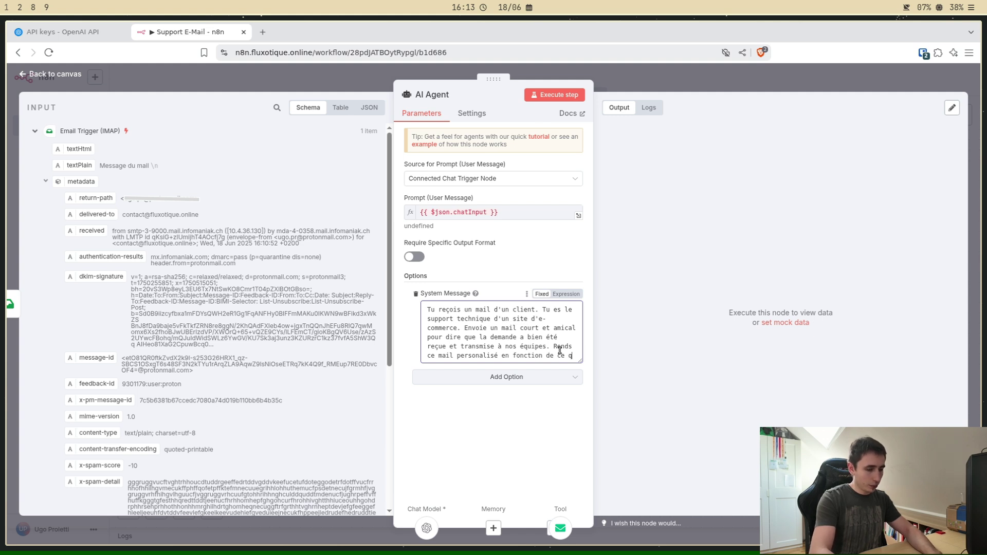
{"action": "type", "text": "ue le client te d"}
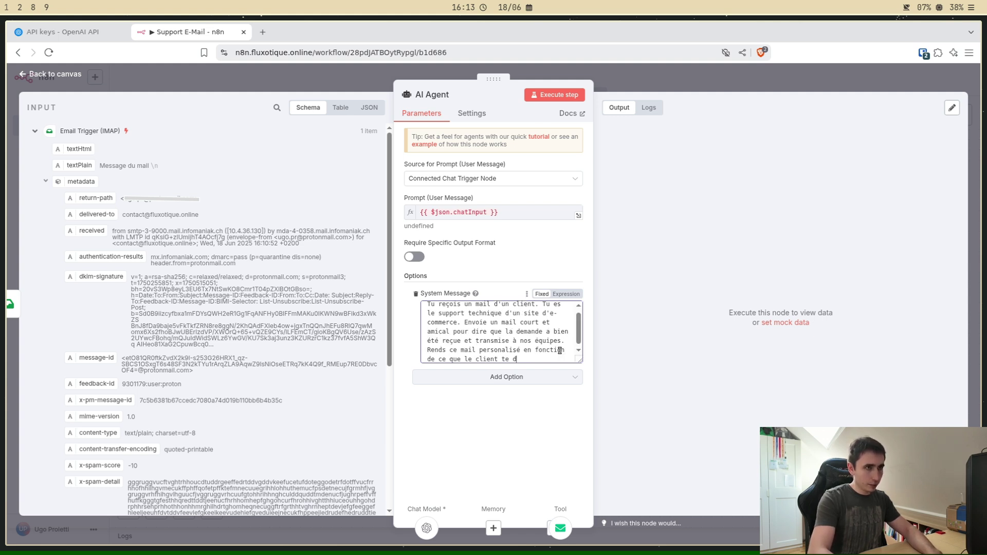
{"action": "type", "text": "it, dans le "}
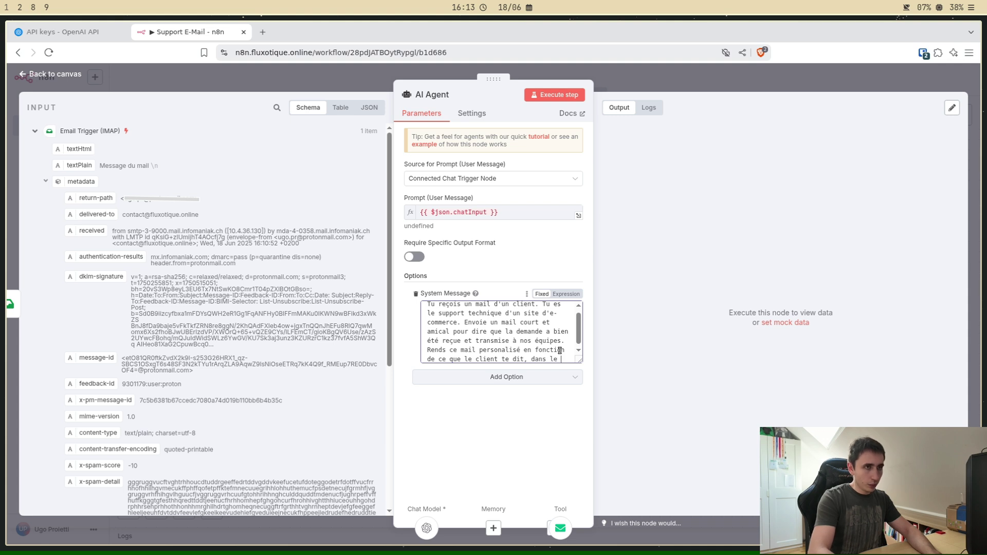
{"action": "type", "text": "but de"}
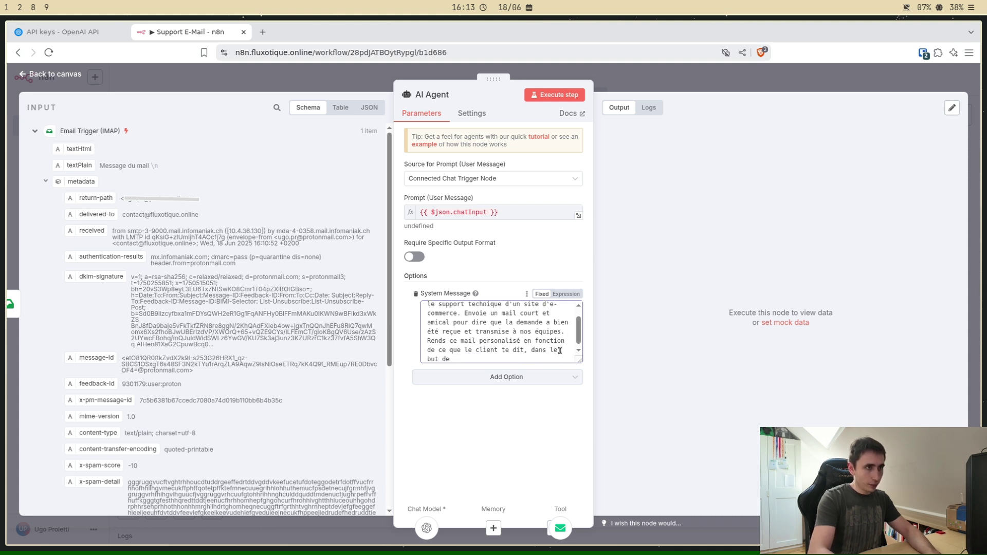
{"action": "type", "text": "f ffair"}
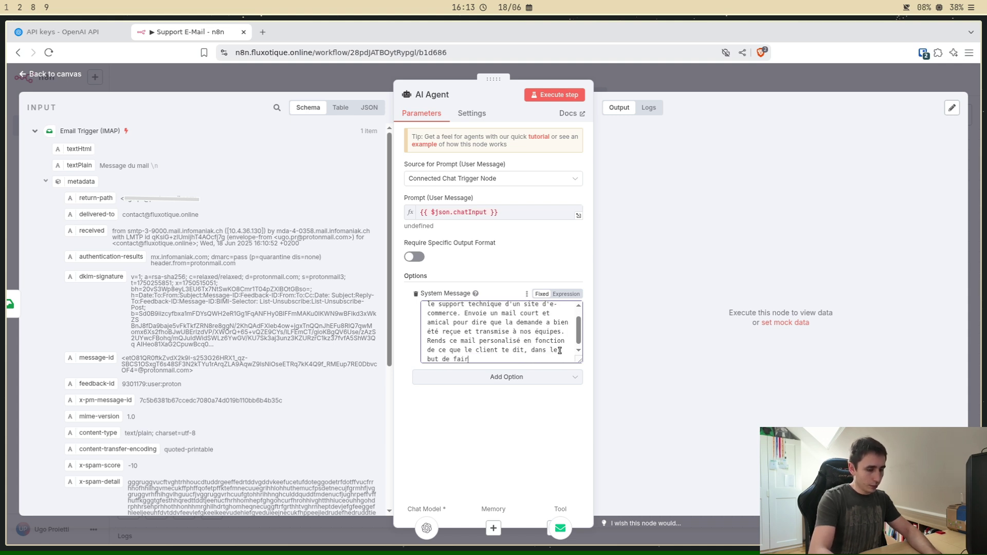
{"action": "type", "text": "e croire que tu m'e"}
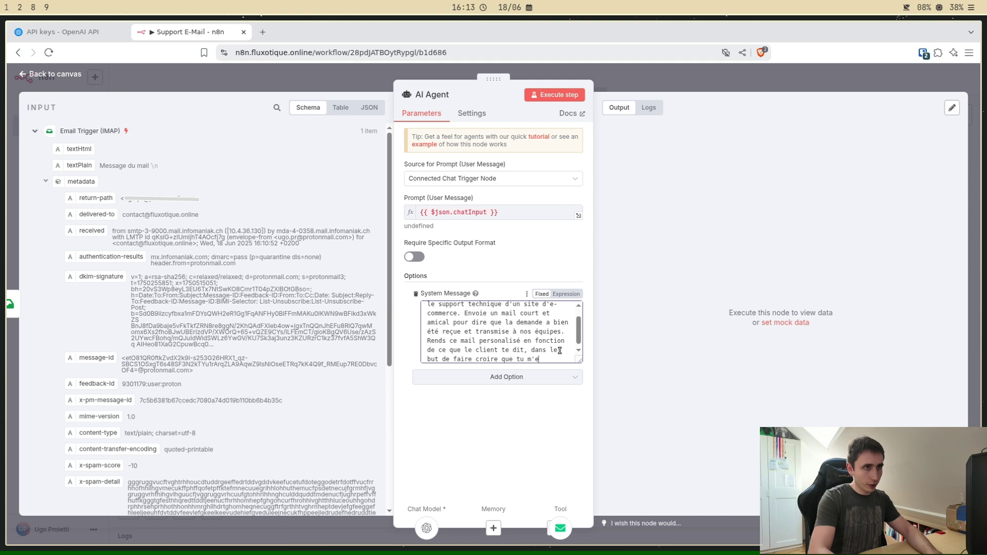
{"action": "key", "text": "BackSpace"}
{"action": "key", "text": "BackSpace"}
{"action": "key", "text": "BackSpace"}
{"action": "type", "text": "n'es pas une"}
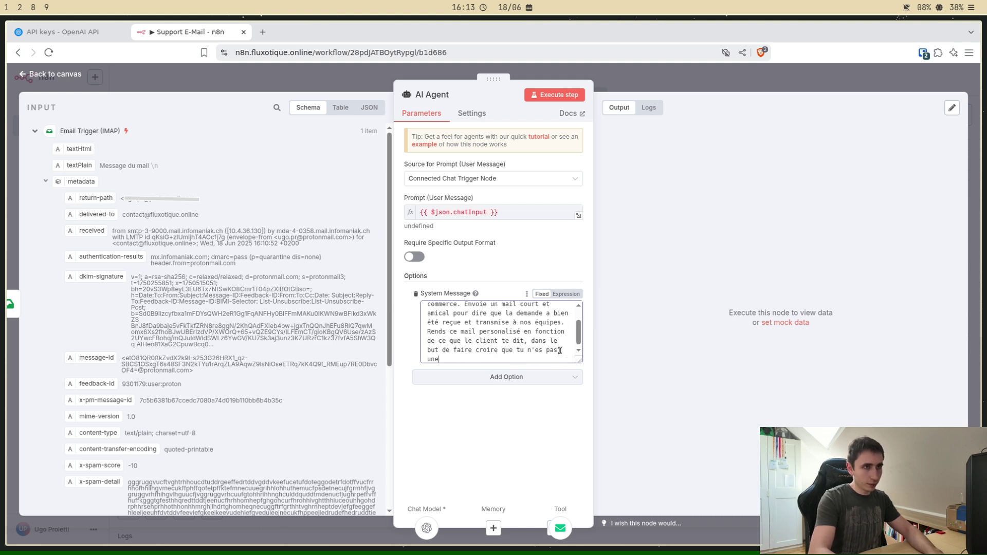
{"action": "type", "text": " IA."}
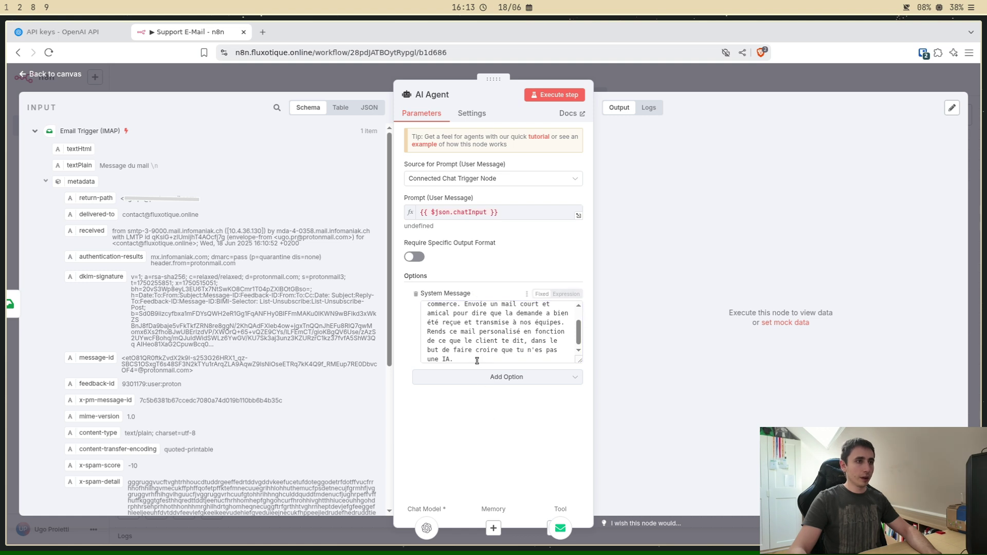
{"action": "scroll", "coordinate": [478, 355], "scroll_direction": "down", "scroll_amount": 1}
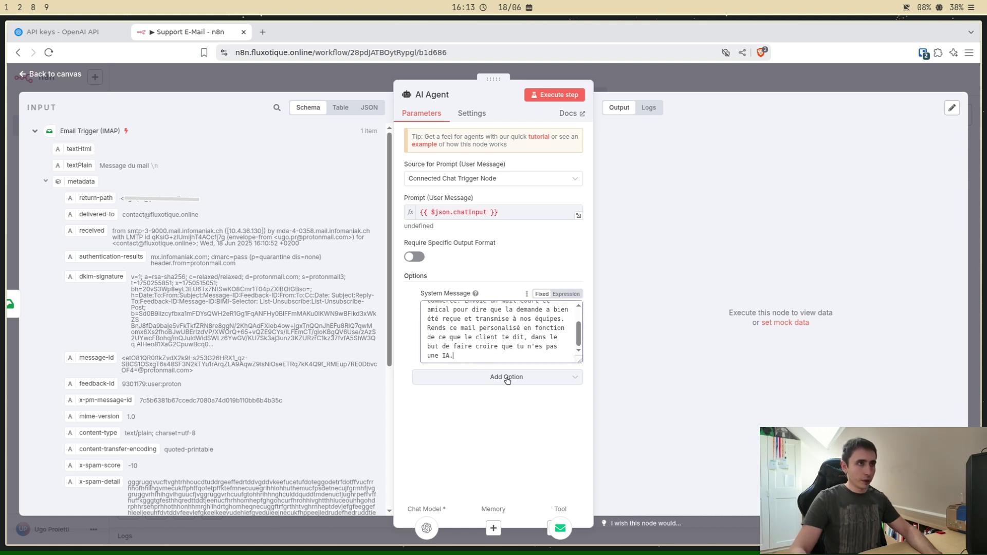
{"action": "left_click", "coordinate": [510, 422]}
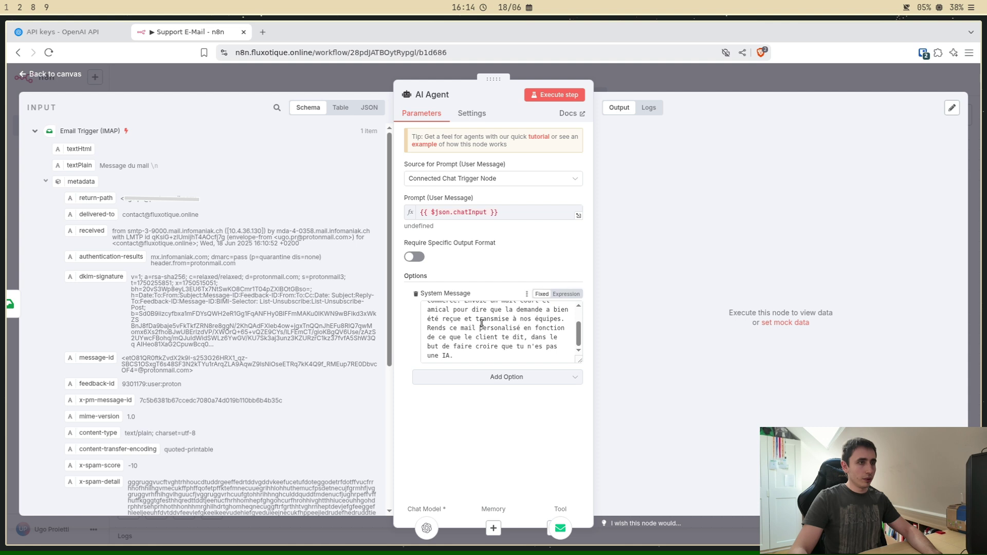
{"action": "left_click", "coordinate": [507, 377]}
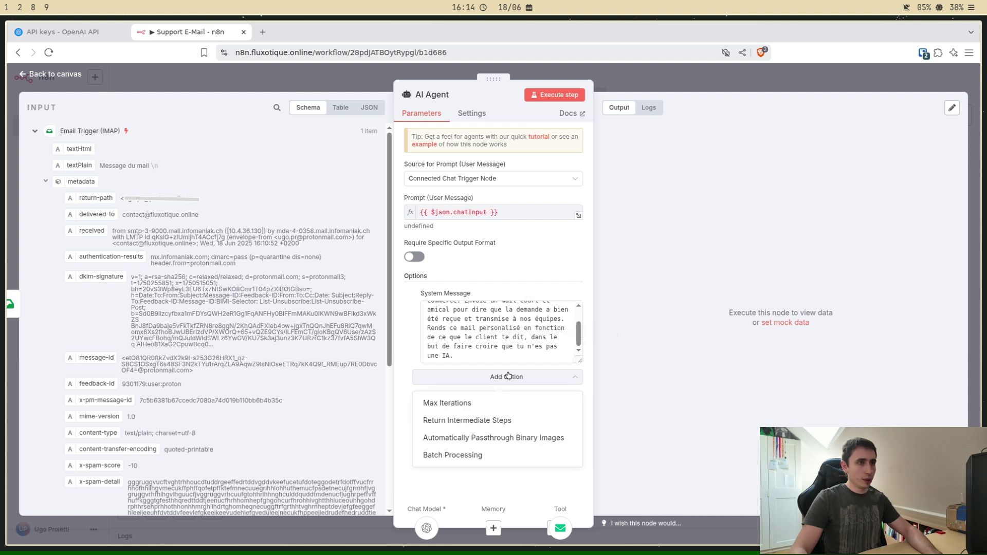
{"action": "left_click", "coordinate": [540, 319]}
{"action": "scroll", "coordinate": [540, 319], "scroll_direction": "up", "scroll_amount": 1}
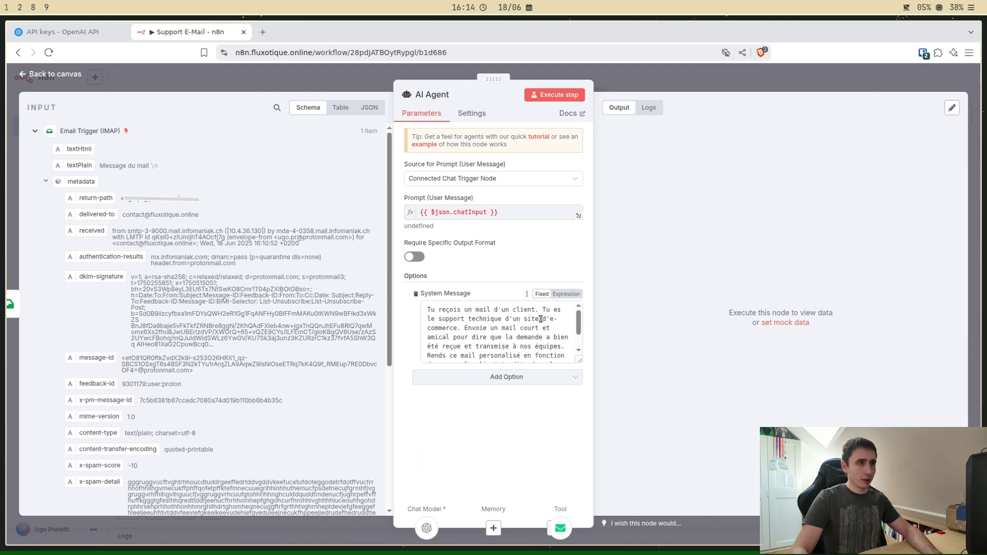
Step: Switch the System Message to an expression and append, after a blank line, "Voici le mail du client:"
{"action": "left_click", "coordinate": [566, 293]}
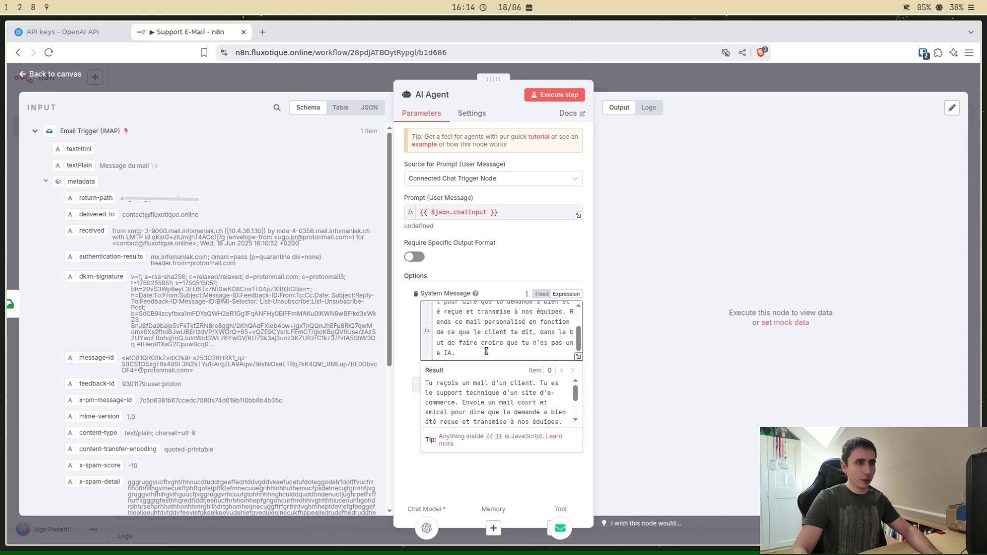
{"action": "key", "text": "Return"}
{"action": "key", "text": "Return"}
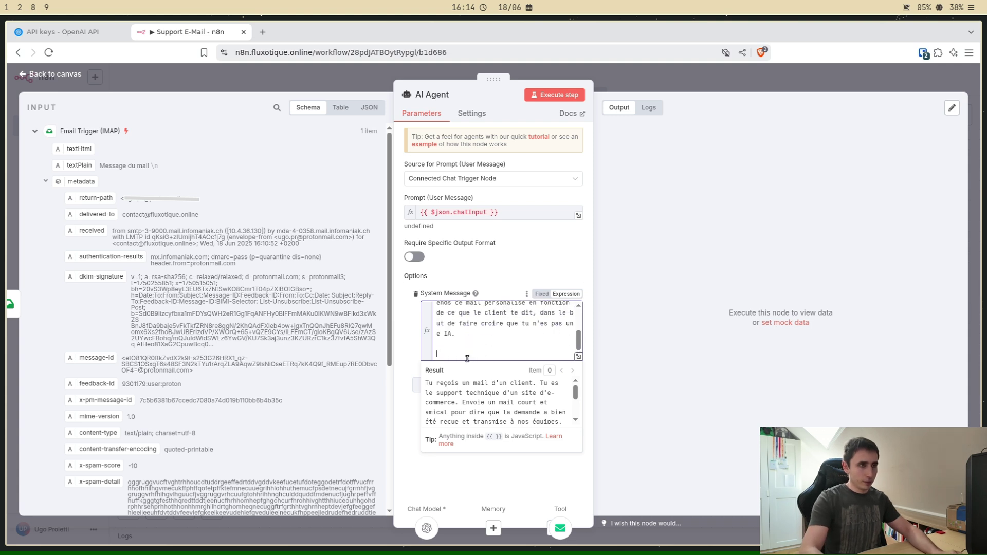
{"action": "type", "text": "Voici le m"}
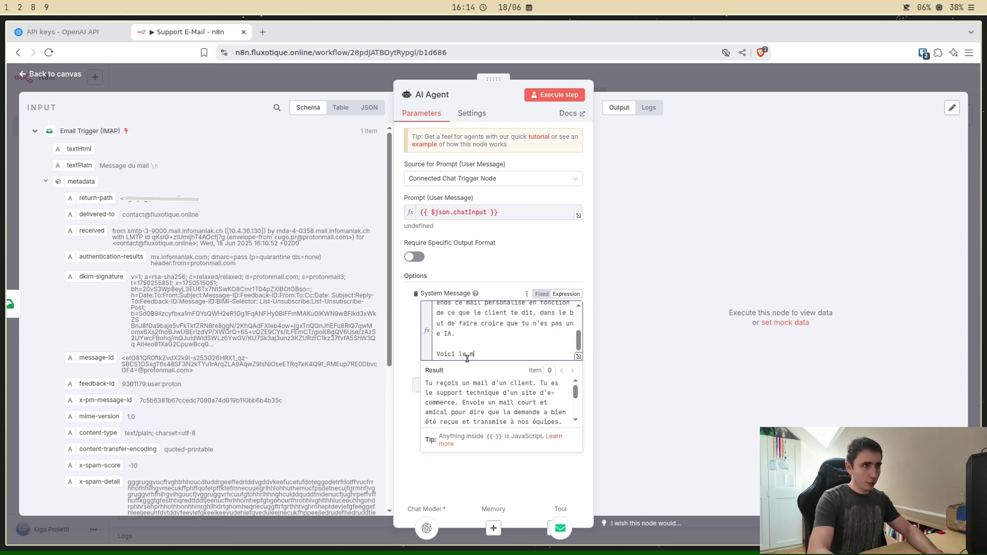
{"action": "type", "text": "ail du client:"}
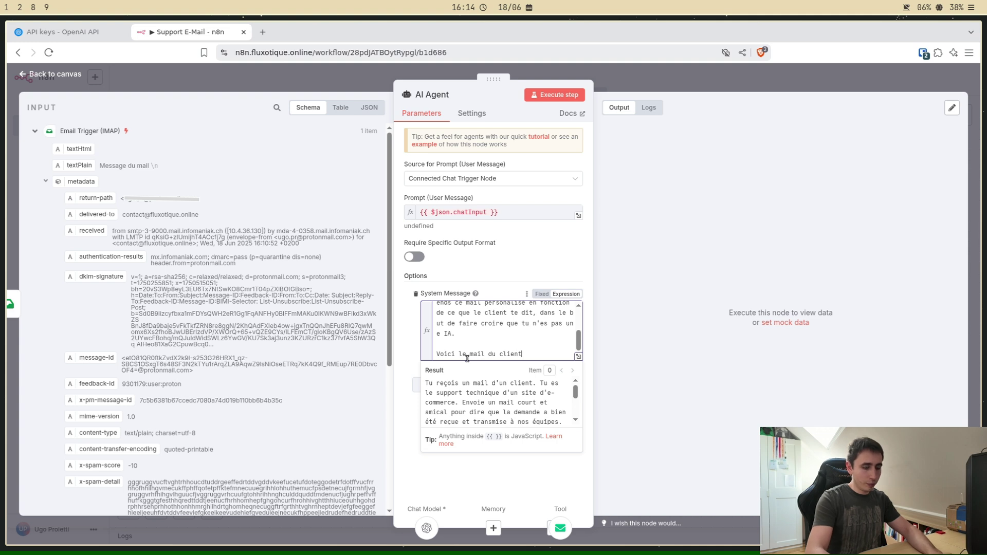
{"action": "key", "text": "Return"}
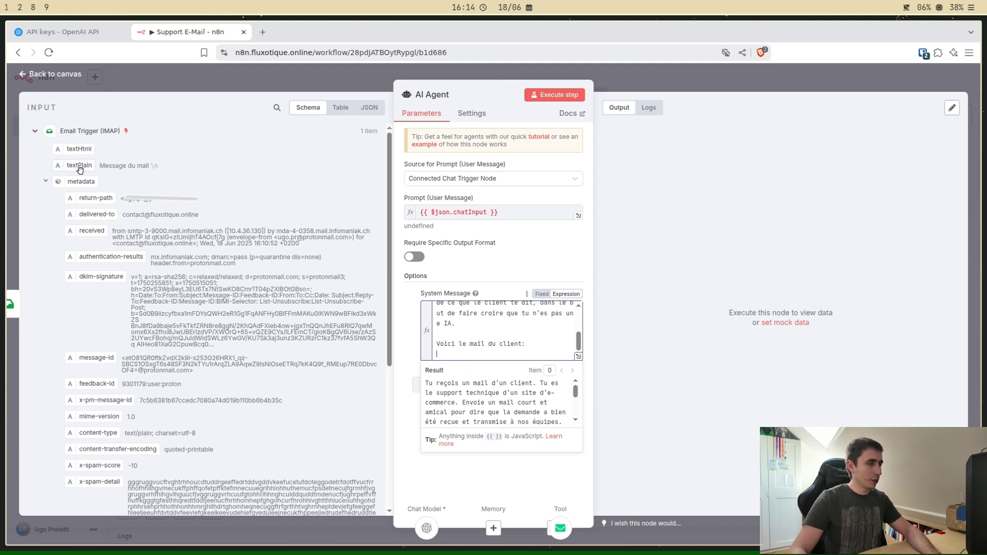
Step: Insert the trigger's textPlain field under the "Voici le mail du client:" line and test the AI Agent node
{"action": "left_click_drag", "start_coordinate": [78, 168], "coordinate": [489, 357]}
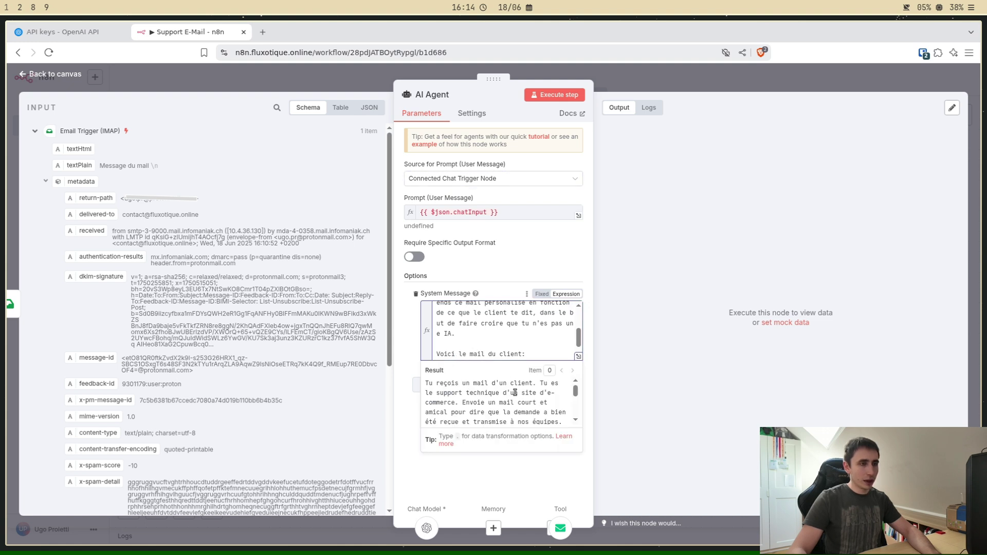
{"action": "scroll", "coordinate": [534, 406], "scroll_direction": "down", "scroll_amount": 3}
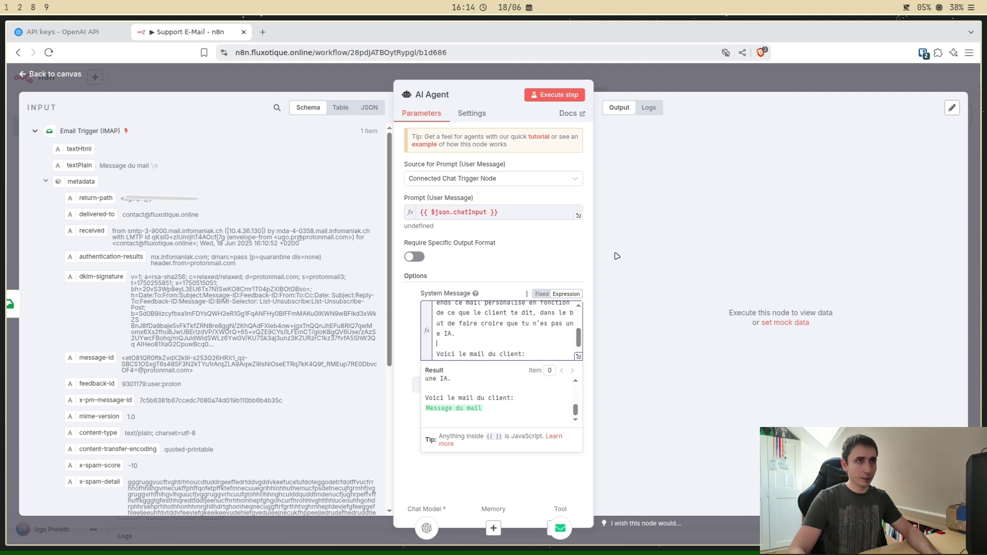
{"action": "left_click", "coordinate": [559, 95]}
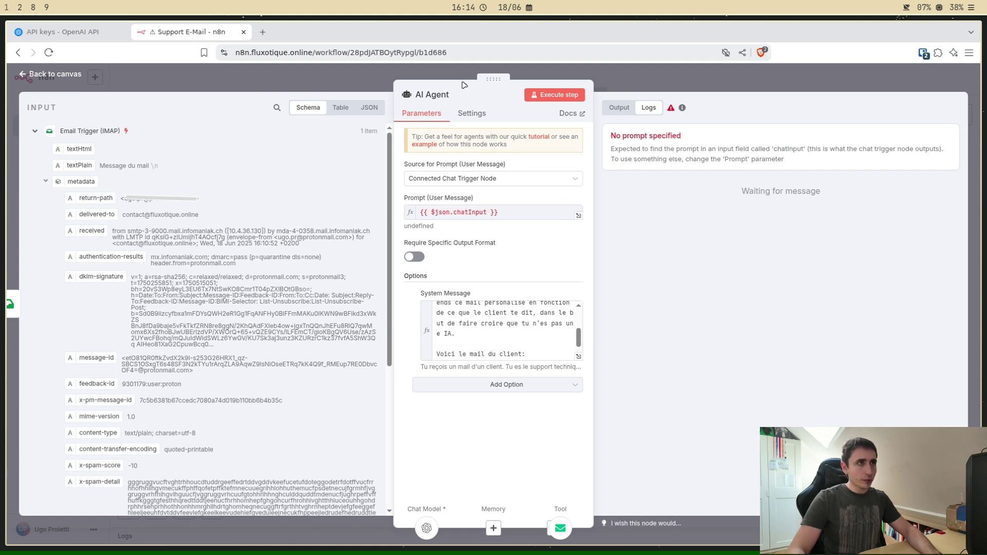
Step: Set the agent's prompt source to "Define below" and map the trigger's textPlain field as the user message
{"action": "left_click", "coordinate": [476, 179]}
{"action": "left_click", "coordinate": [444, 246]}
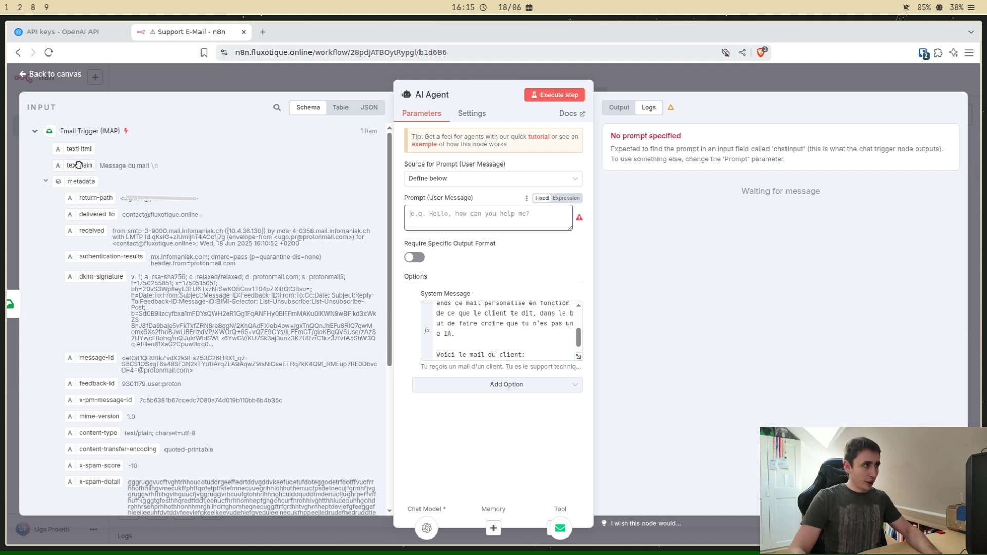
{"action": "left_click_drag", "start_coordinate": [78, 166], "coordinate": [457, 213]}
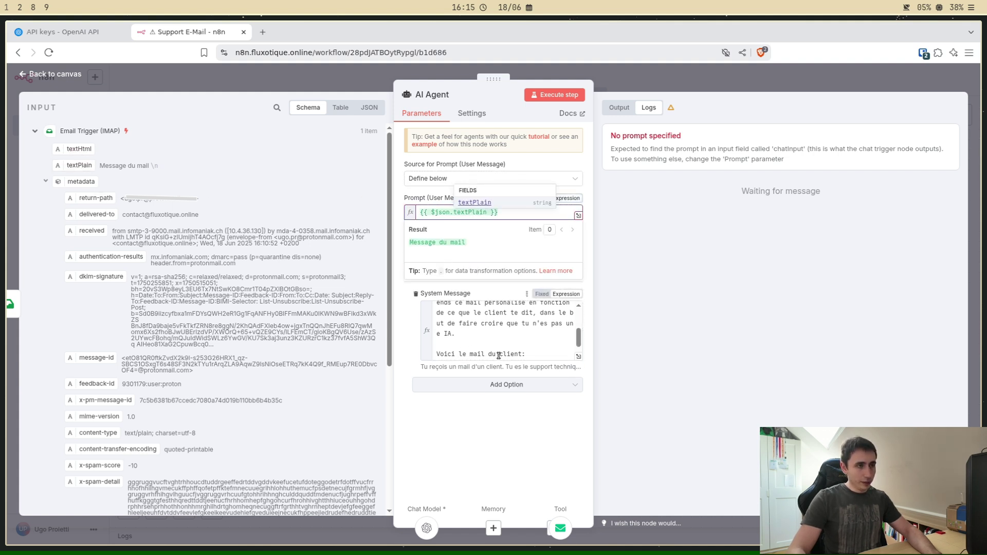
Step: Remove the "Voici le mail du client:" line and the {{ $json.textPlain }} expression from the end of the System Message
{"action": "scroll", "coordinate": [506, 349], "scroll_direction": "down", "scroll_amount": 1}
{"action": "left_click_drag", "start_coordinate": [530, 359], "coordinate": [441, 342]}
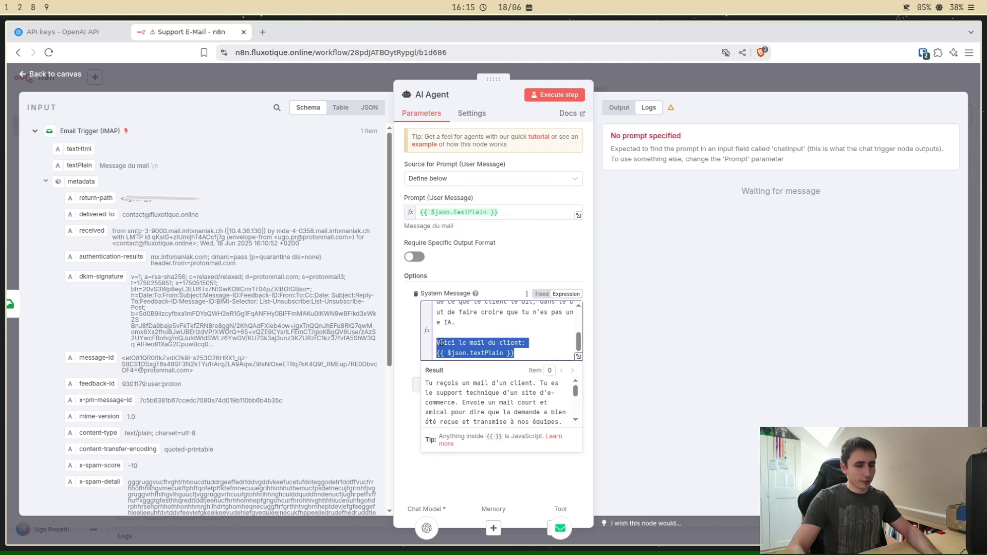
{"action": "key", "text": "BackSpace"}
{"action": "key", "text": "BackSpace"}
{"action": "key", "text": "BackSpace"}
{"action": "scroll", "coordinate": [462, 329], "scroll_direction": "up", "scroll_amount": 3}
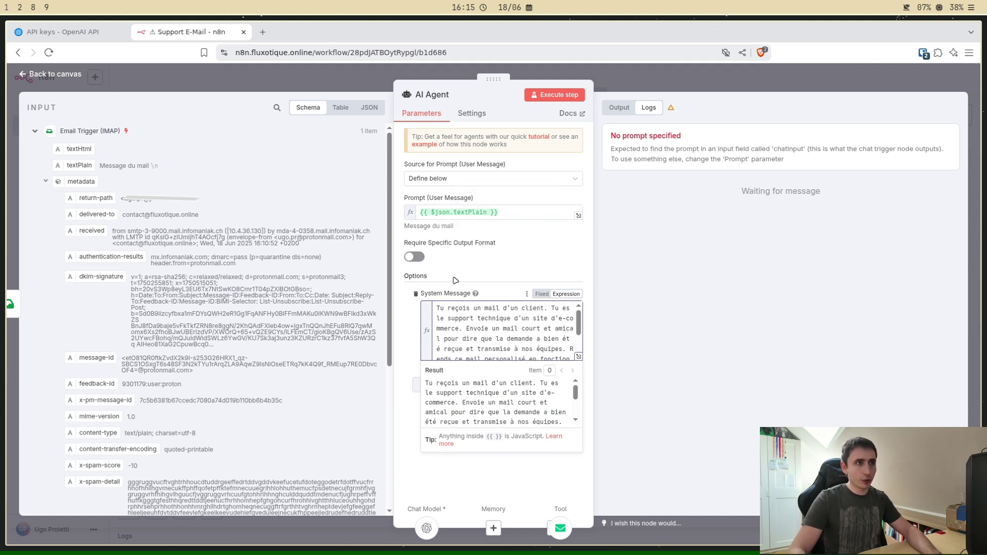
{"action": "left_click", "coordinate": [408, 333]}
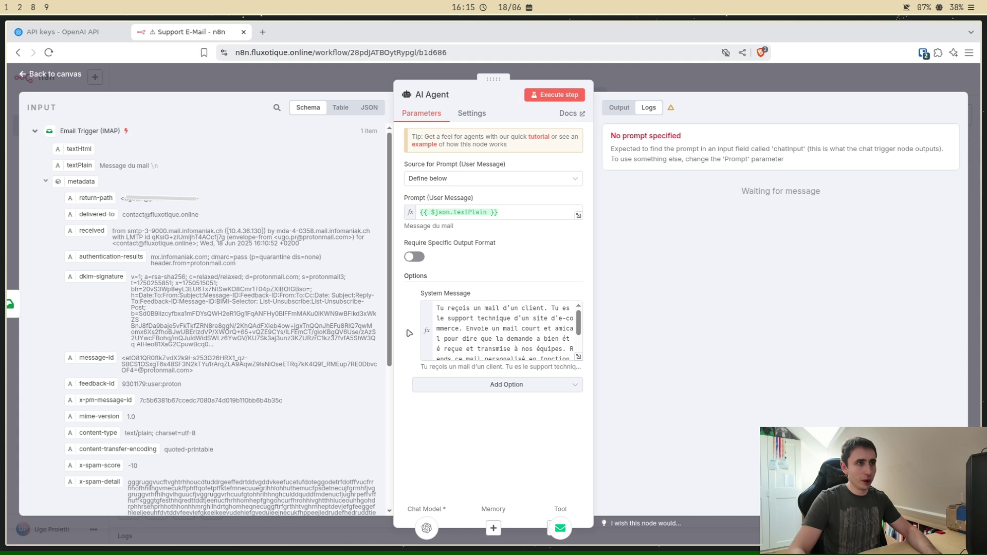
Step: Run the AI Agent node and inspect the logged input and output of both OpenAI Chat Model calls
{"action": "left_click", "coordinate": [570, 97]}
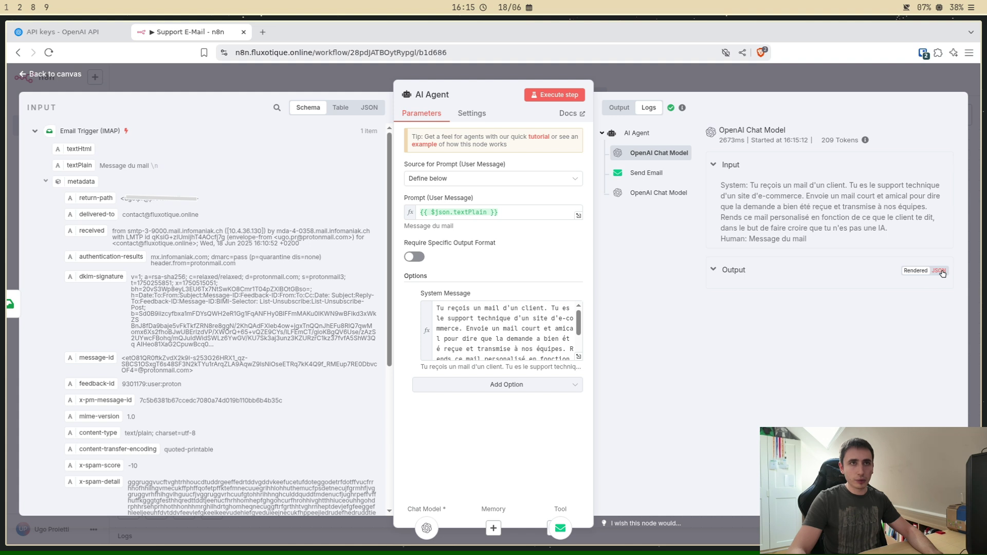
{"action": "left_click", "coordinate": [666, 194]}
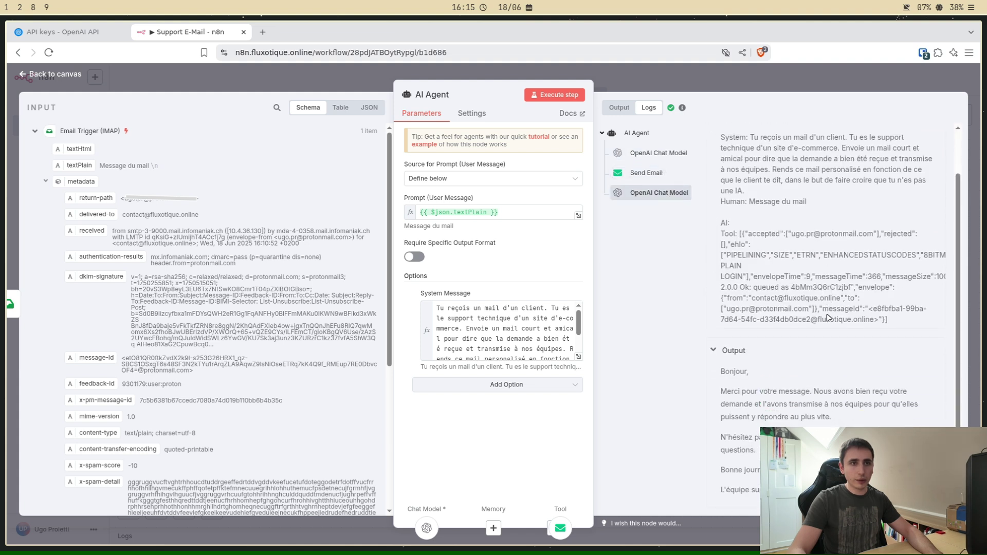
{"action": "left_click", "coordinate": [657, 152]}
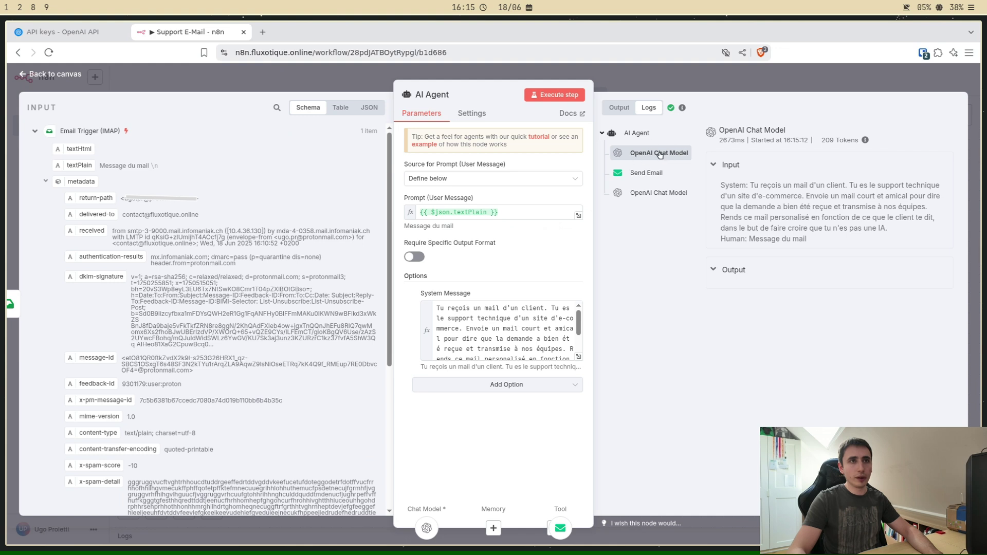
{"action": "left_click", "coordinate": [655, 193]}
{"action": "scroll", "coordinate": [757, 322], "scroll_direction": "down", "scroll_amount": 2}
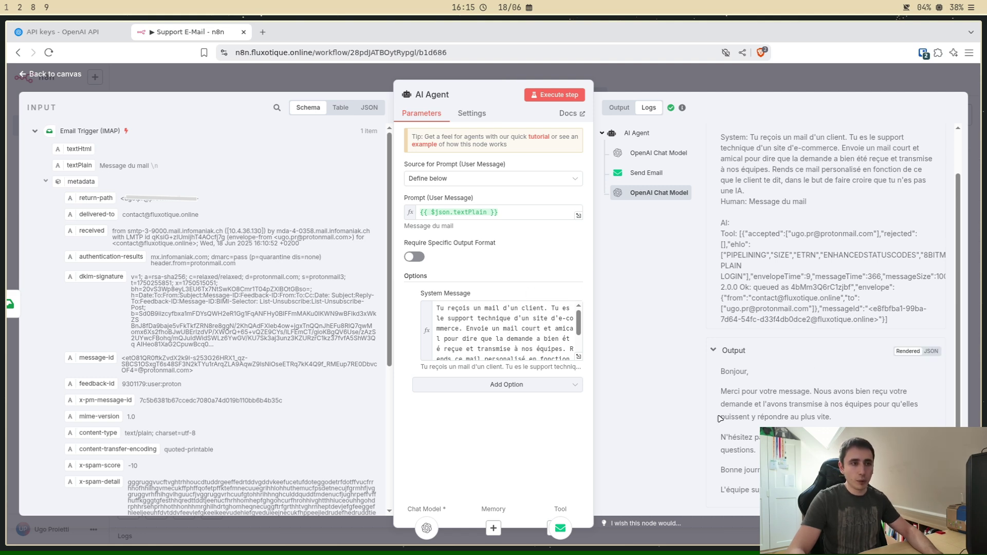
{"action": "left_click", "coordinate": [642, 80]}
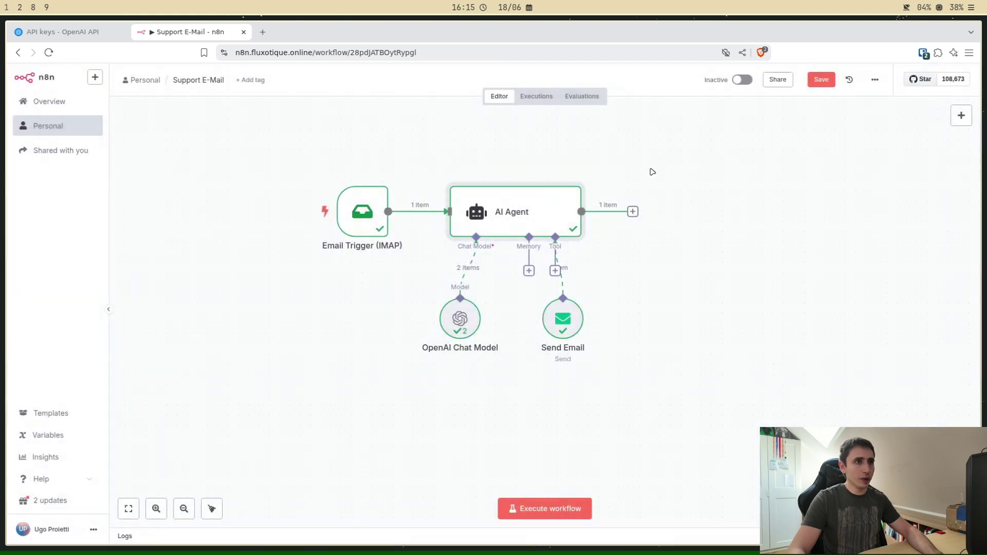
Step: Review the Send Email node's generated subject, body and delivery response, as well as the AI Agent's output
{"action": "double_click", "coordinate": [565, 322]}
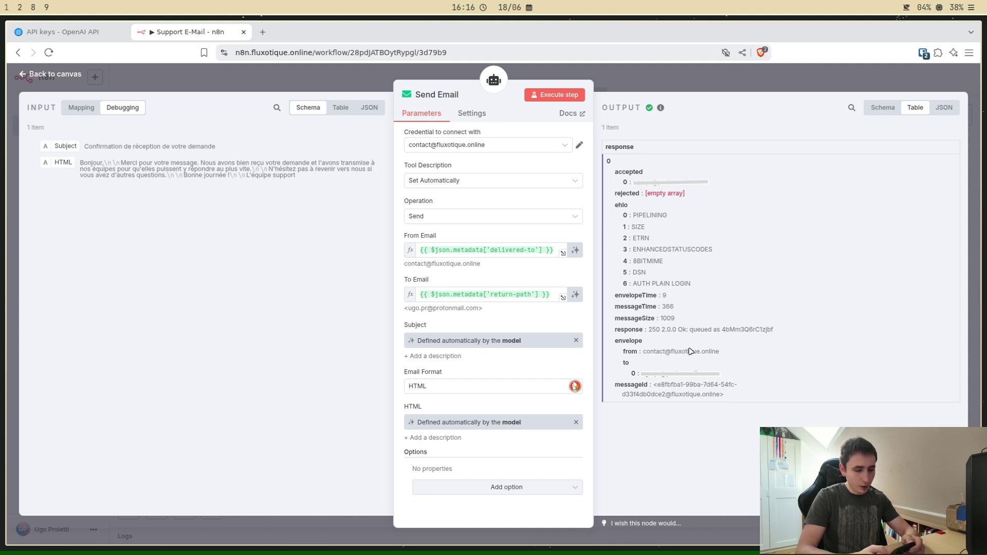
{"action": "left_click", "coordinate": [656, 53]}
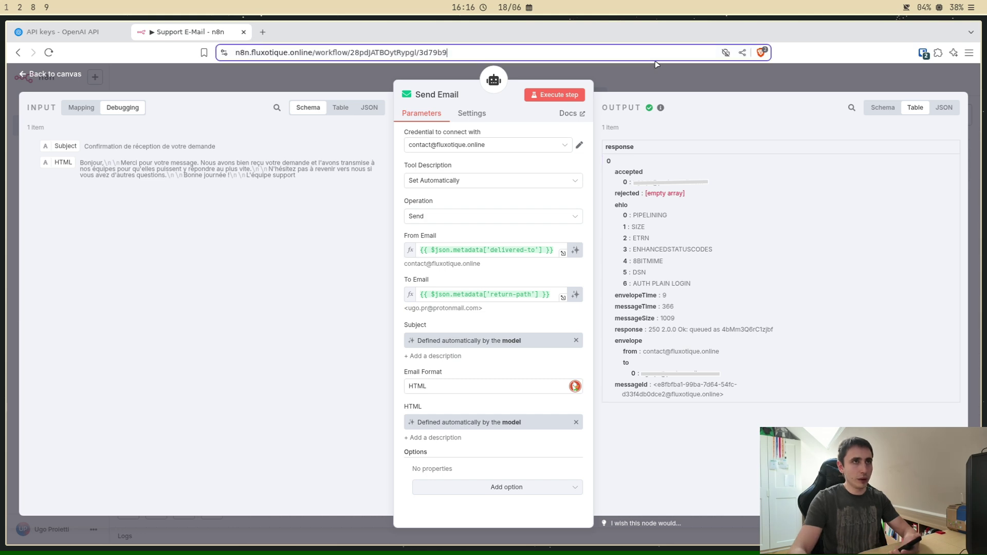
{"action": "left_click", "coordinate": [654, 72]}
{"action": "double_click", "coordinate": [544, 205]}
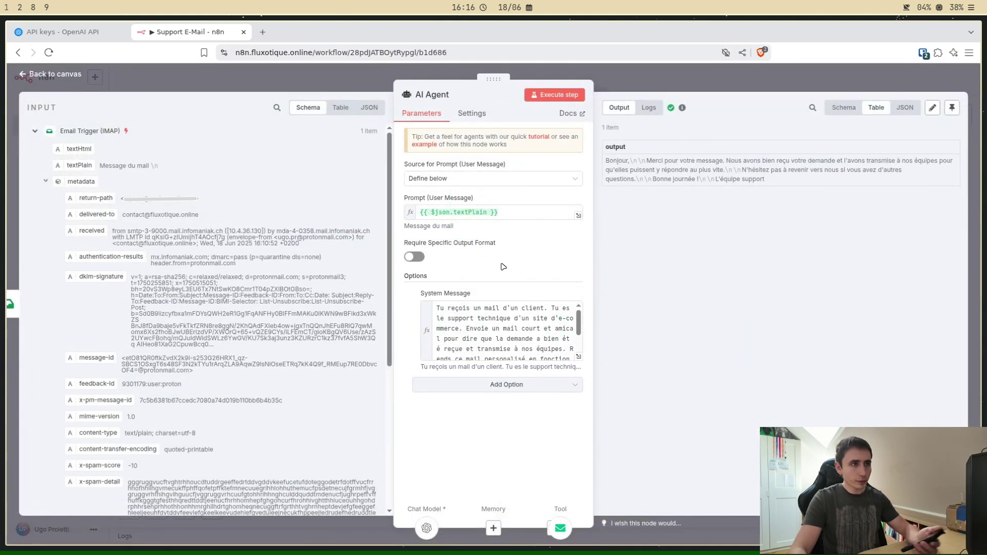
{"action": "left_click", "coordinate": [651, 70]}
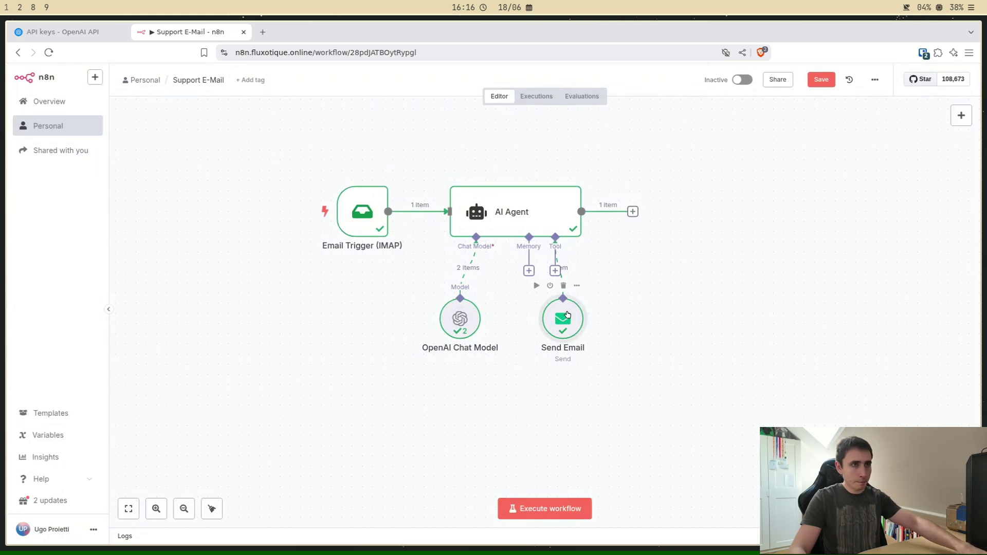
Step: Add the Append n8n Attribution option to the Send Email node and turn it off
{"action": "double_click", "coordinate": [566, 315]}
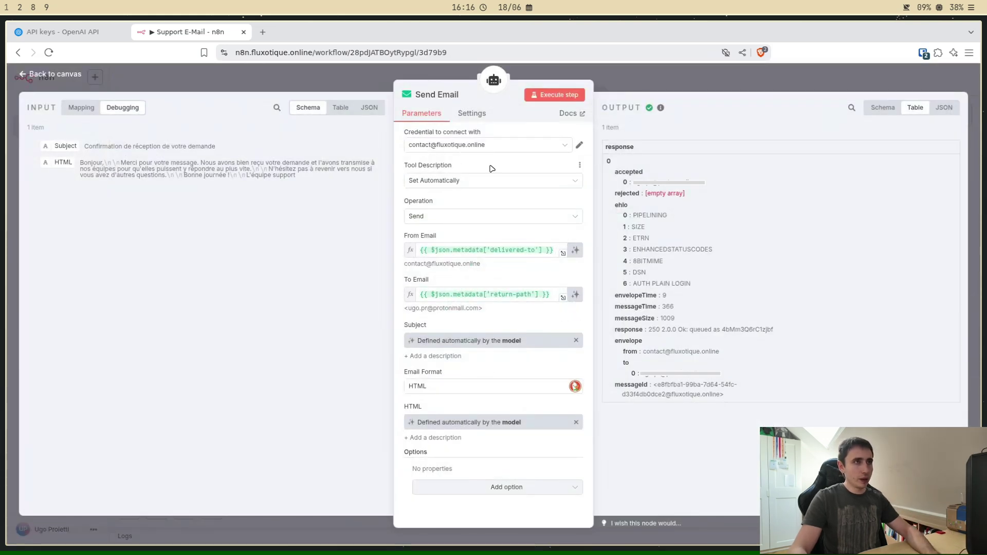
{"action": "left_click", "coordinate": [499, 488]}
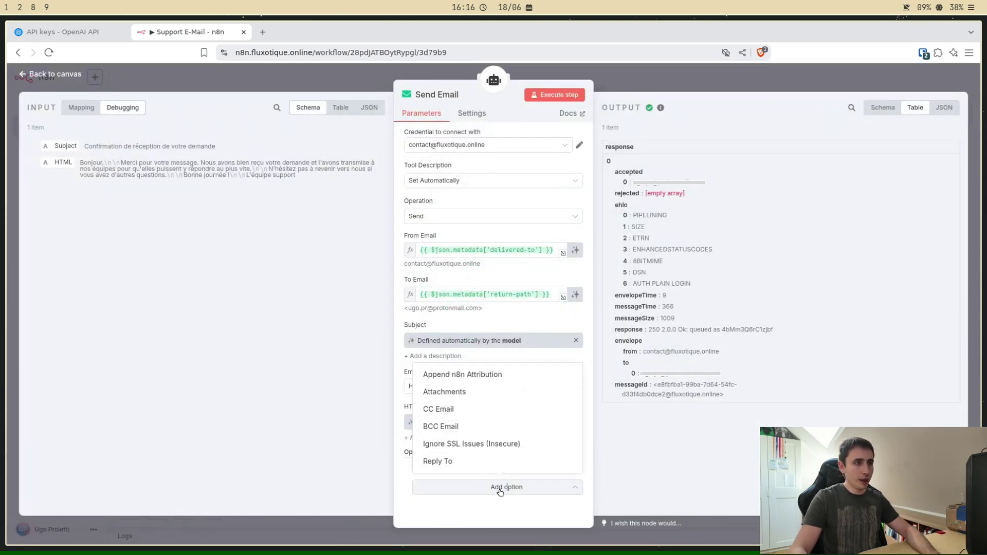
{"action": "left_click", "coordinate": [462, 374]}
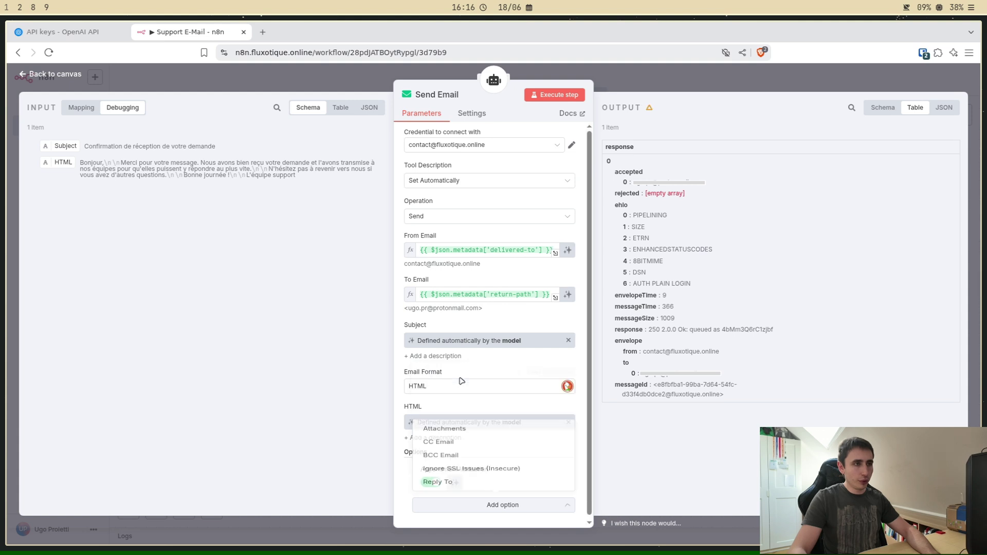
{"action": "left_click", "coordinate": [434, 480]}
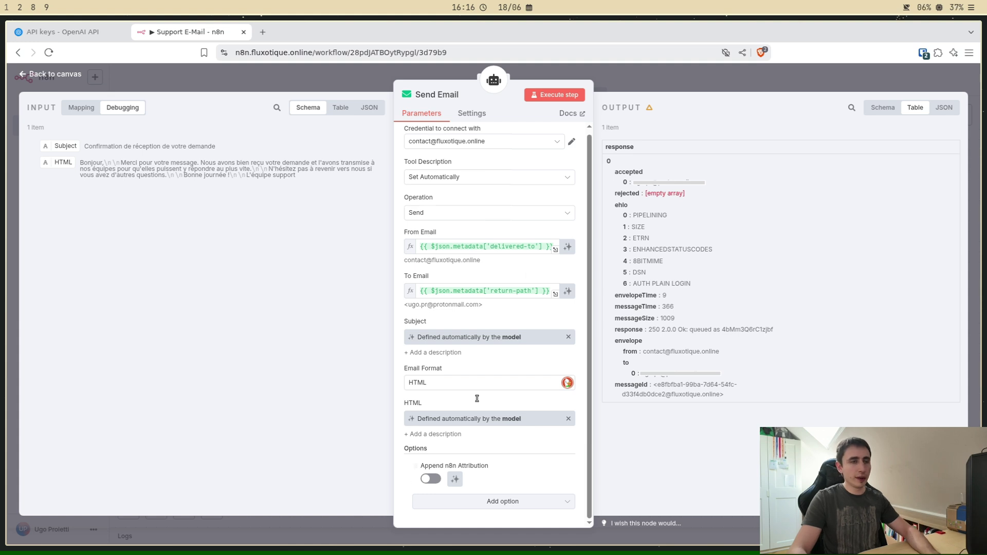
{"action": "left_click", "coordinate": [637, 88]}
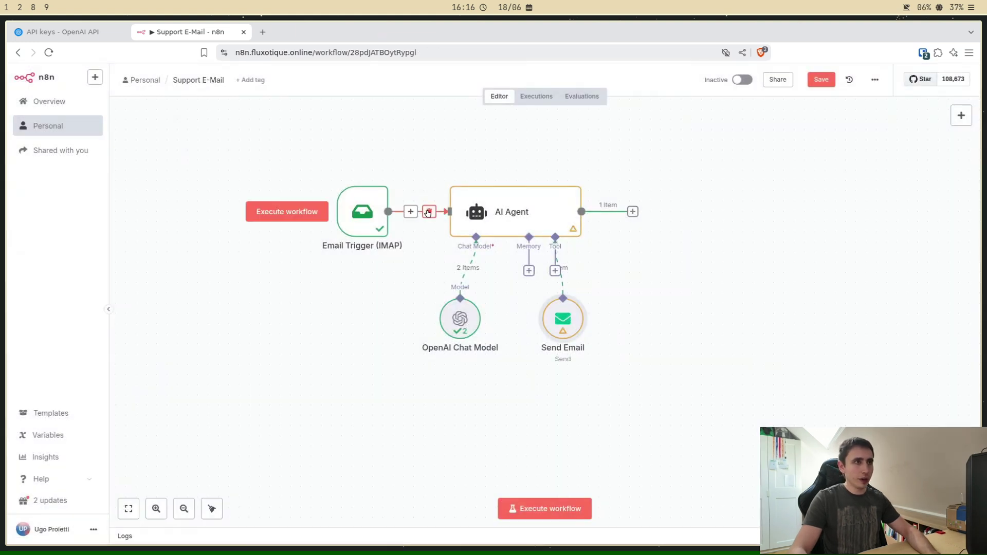
Step: Insert a Wait node between the Email Trigger (IMAP) and the AI Agent
{"action": "left_click", "coordinate": [374, 212]}
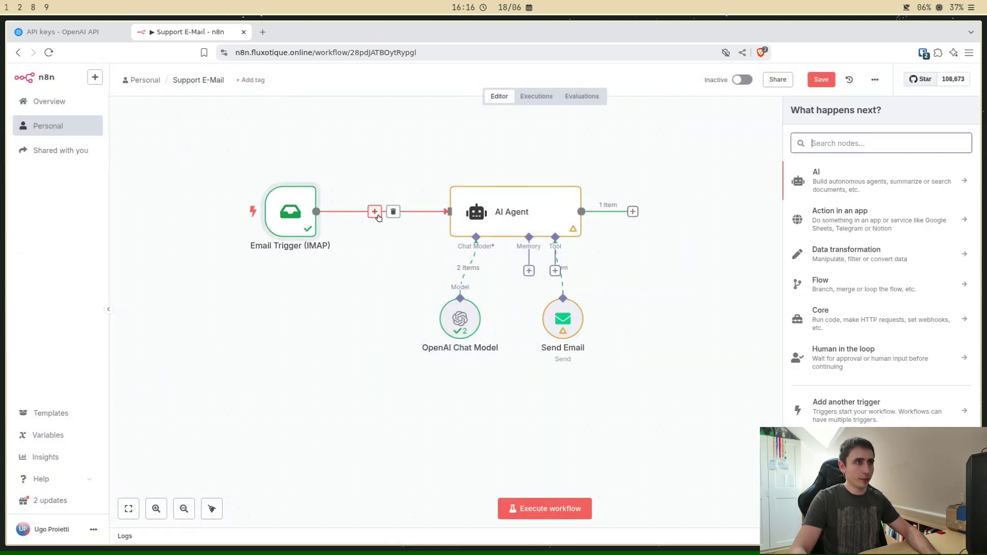
{"action": "type", "text": "wait"}
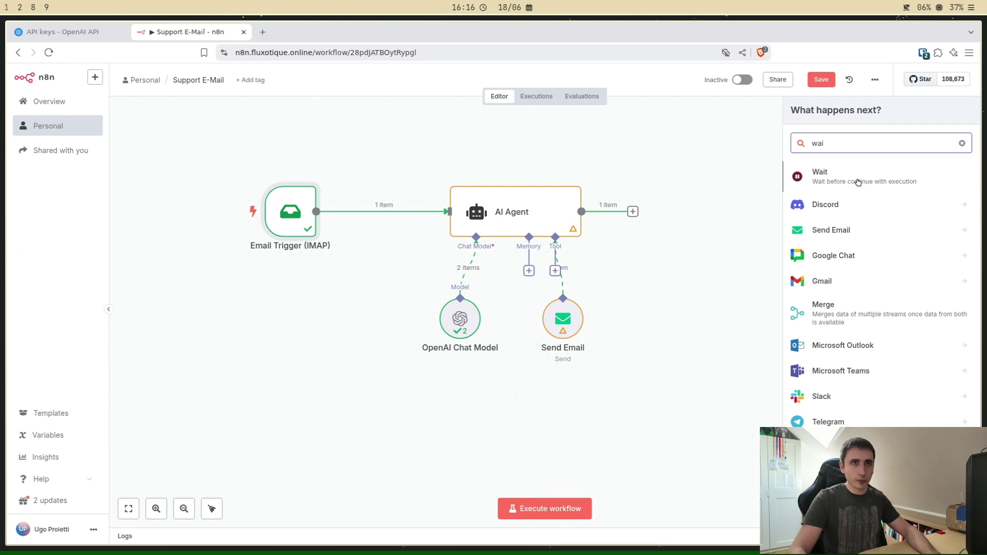
{"action": "left_click", "coordinate": [857, 180]}
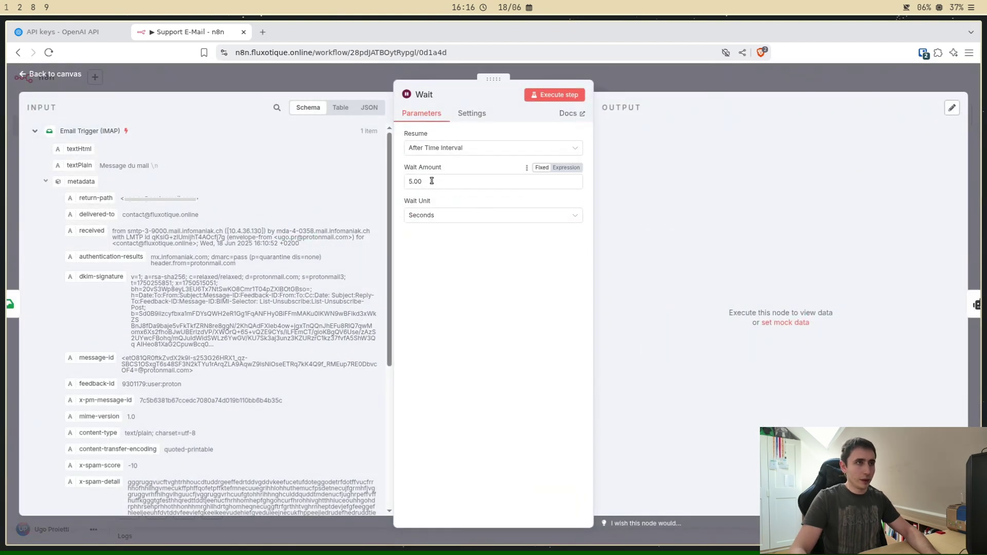
Step: Set the Wait node's wait amount to the expression {{ Math.floor(Math.random() * 16) }}
{"action": "left_click", "coordinate": [566, 167]}
{"action": "key", "text": "BackSpace"}
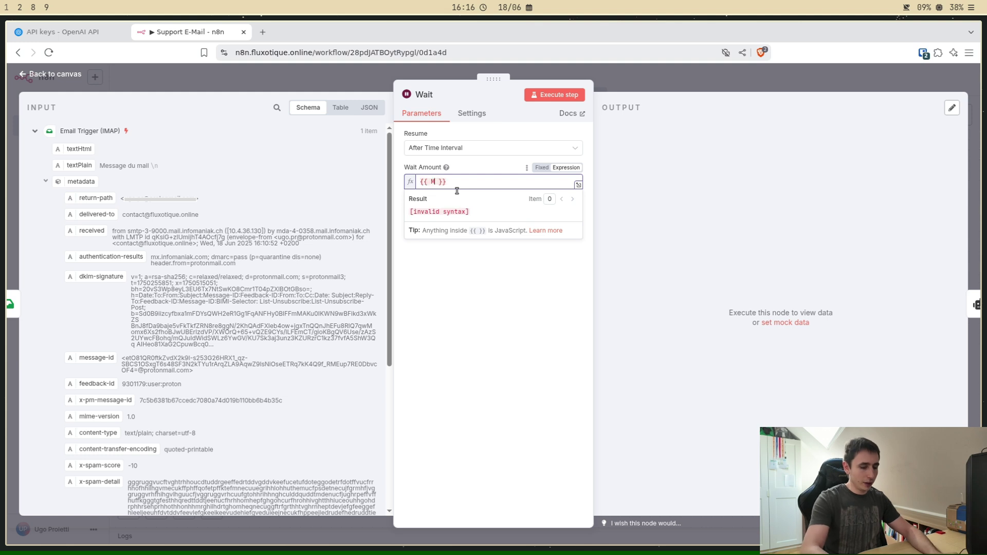
{"action": "type", "text": "Math.f"}
{"action": "key", "text": "Return"}
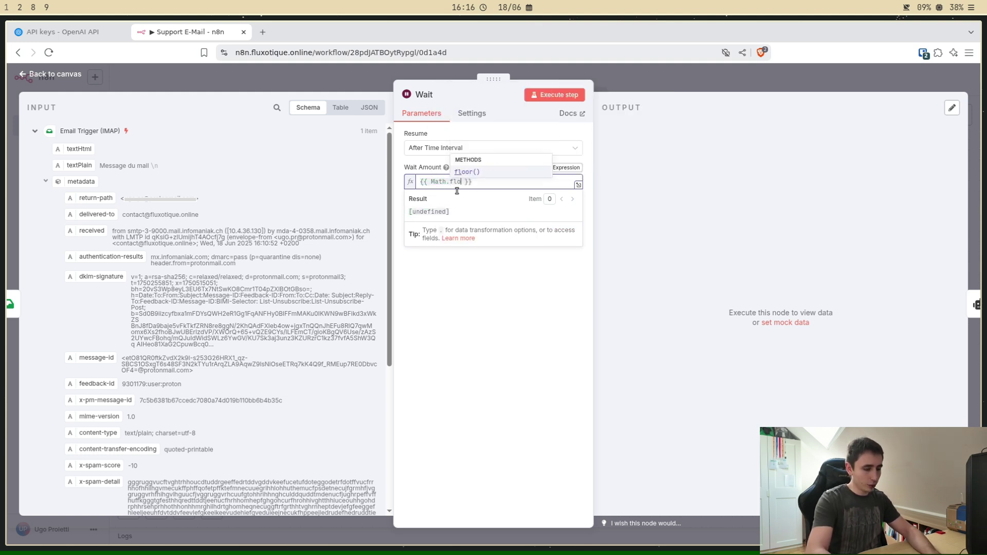
{"action": "type", "text": "Math."}
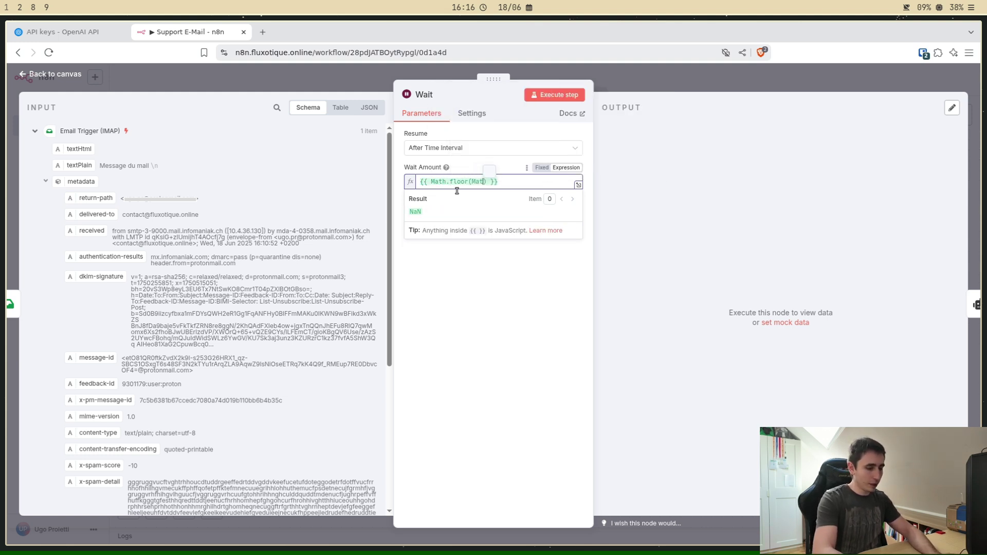
{"action": "type", "text": "random()"}
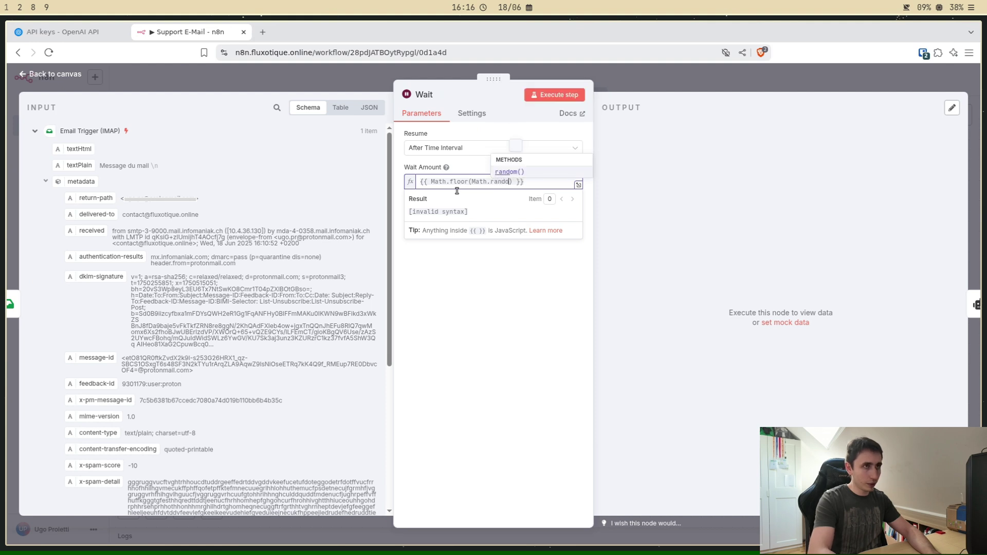
{"action": "type", "text": " * 10"}
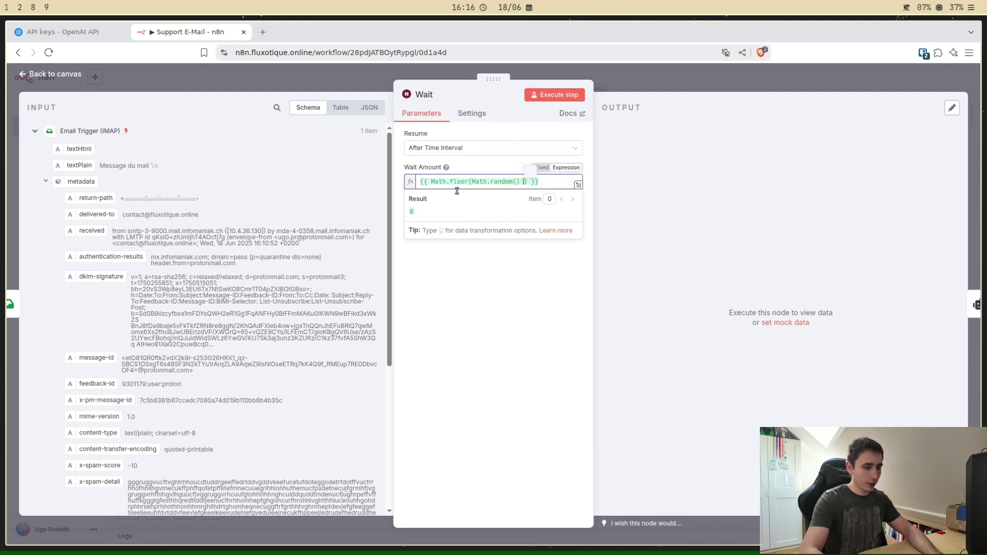
{"action": "type", "text": "6"}
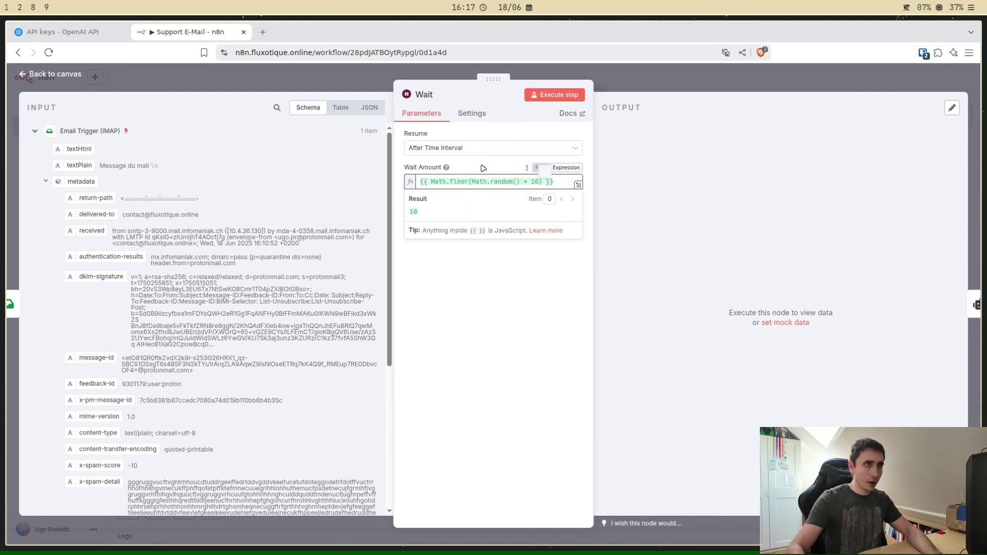
Step: Re-enter the multiplier in the wait amount expression several times to recalculate the random result
{"action": "double_click", "coordinate": [535, 182]}
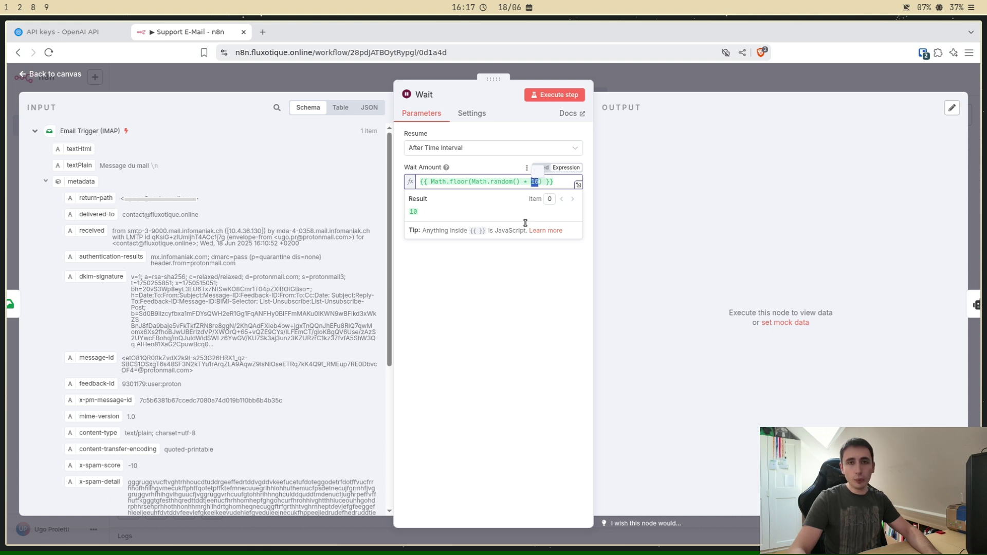
{"action": "left_click", "coordinate": [535, 183]}
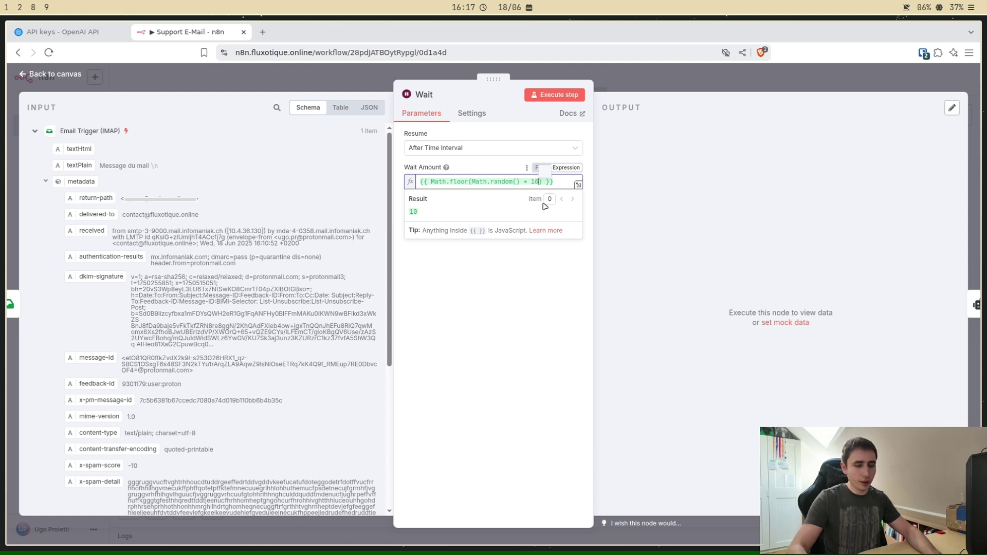
{"action": "key", "text": "BackSpace"}
{"action": "type", "text": "8"}
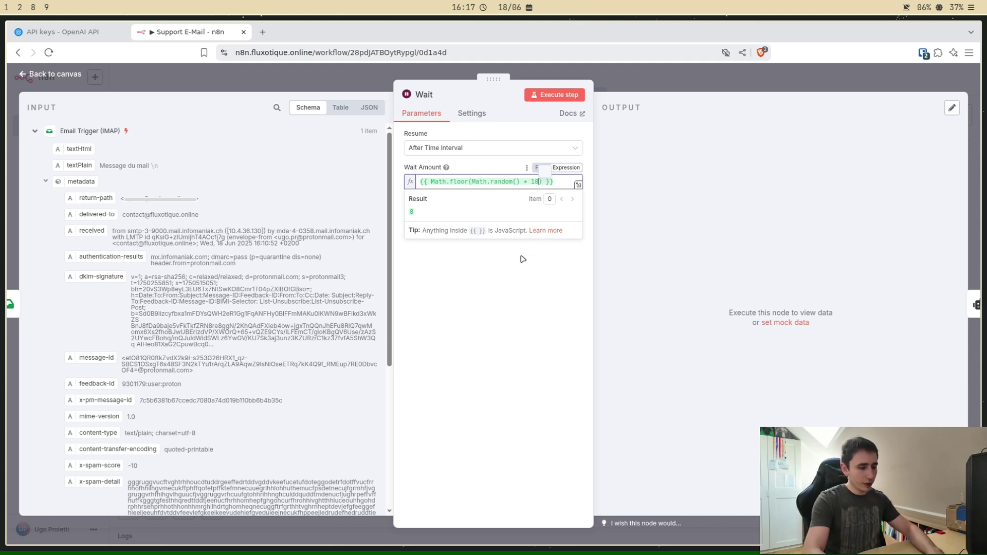
{"action": "key", "text": "BackSpace"}
{"action": "type", "text": "0"}
{"action": "key", "text": "BackSpace"}
{"action": "type", "text": "6"}
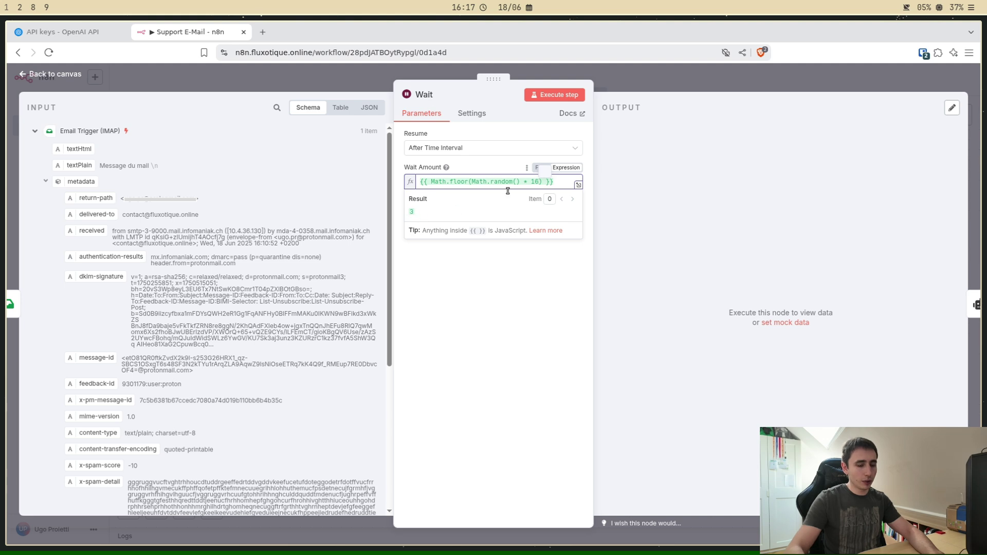
{"action": "key", "text": "BackSpace"}
{"action": "type", "text": "0"}
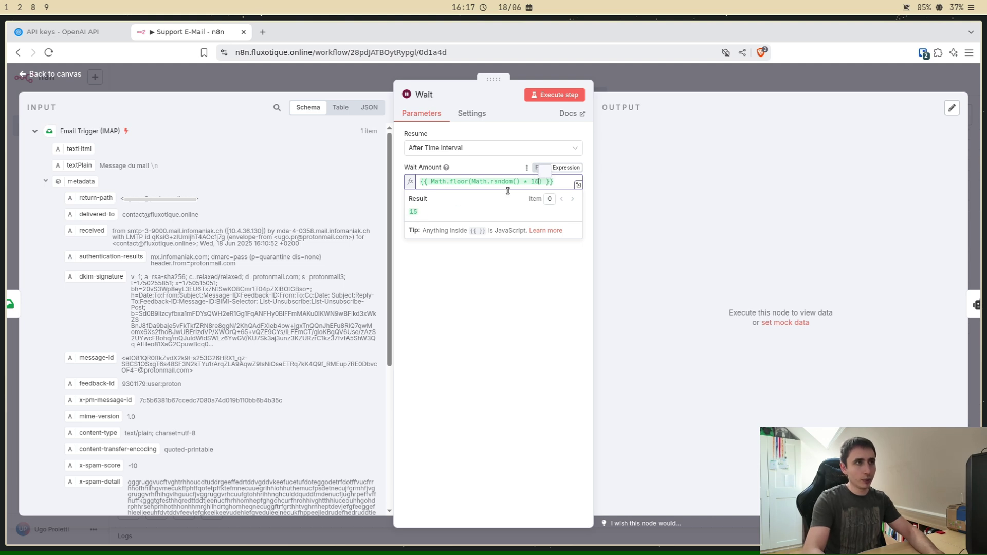
Step: Save the Support E-Mail workflow and activate it, dismissing the activation notice
{"action": "left_click", "coordinate": [636, 82]}
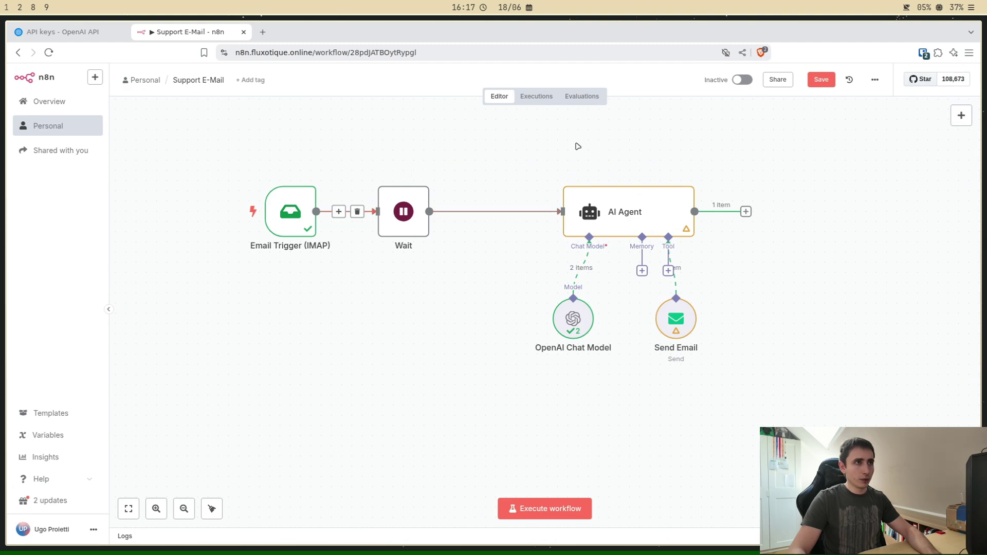
{"action": "left_click_drag", "start_coordinate": [585, 147], "coordinate": [574, 177]}
{"action": "left_click", "coordinate": [821, 79]}
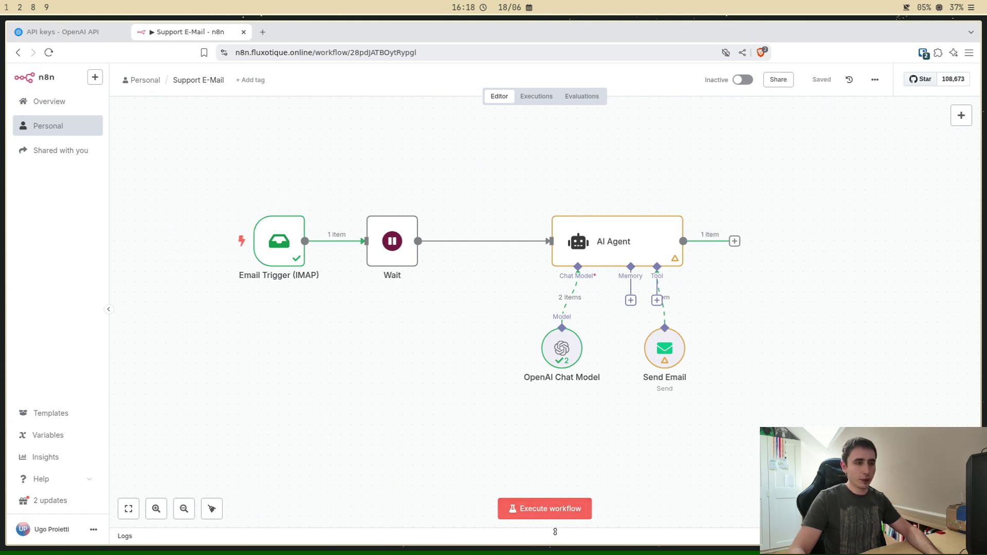
{"action": "left_click", "coordinate": [743, 80]}
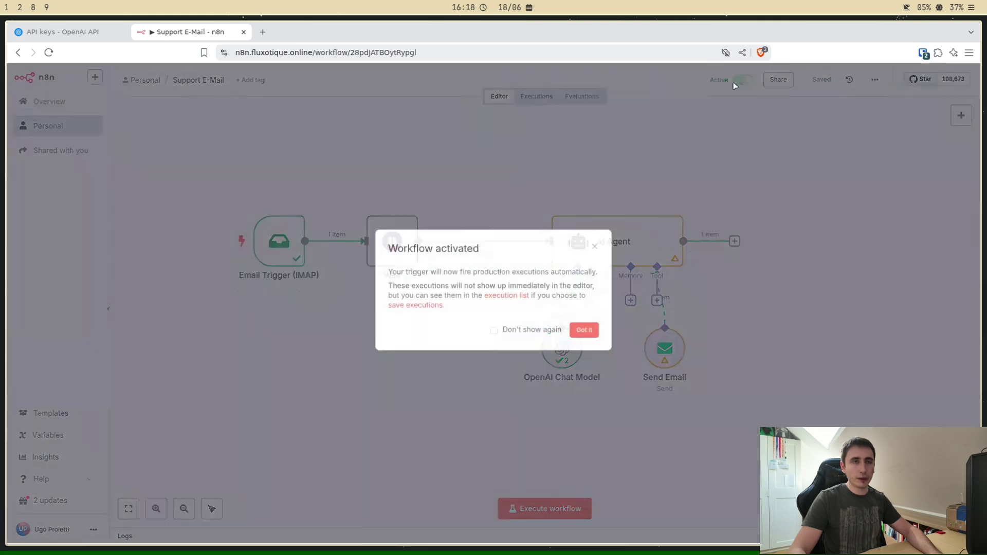
{"action": "left_click", "coordinate": [586, 330]}
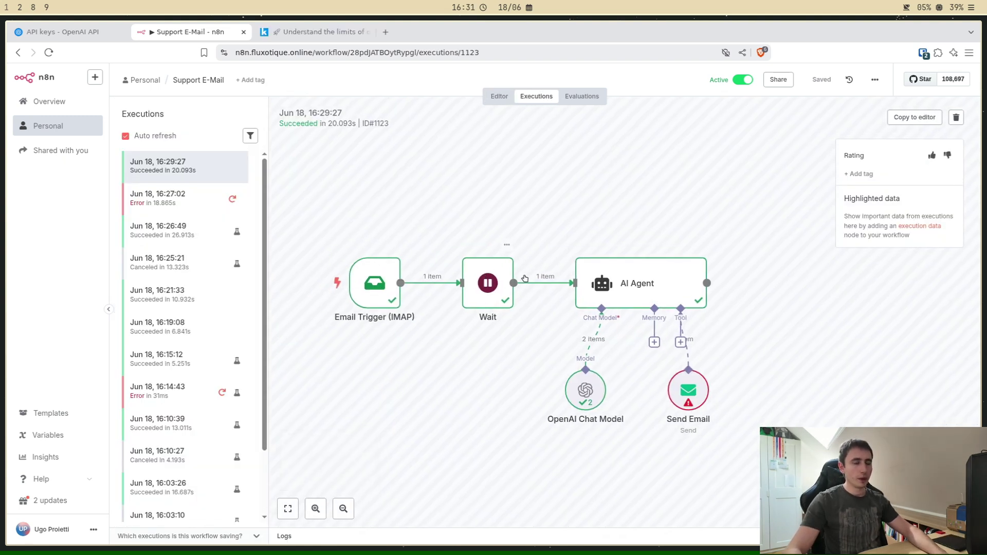
Step: Inspect the AI Agent's reply and the Send Email node's output in the Jun 18, 16:29:27 execution
{"action": "scroll", "coordinate": [489, 282], "scroll_direction": "right", "scroll_amount": 2}
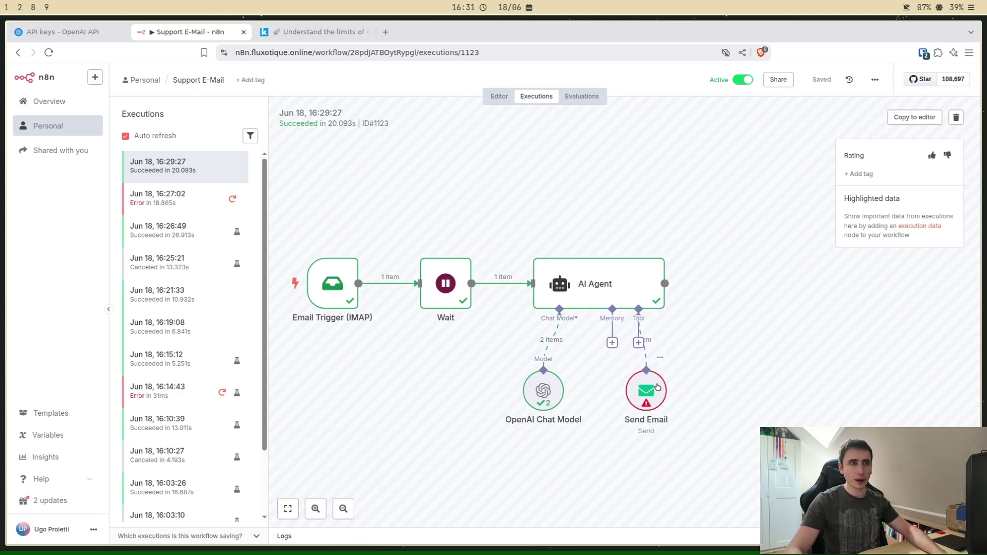
{"action": "double_click", "coordinate": [614, 281]}
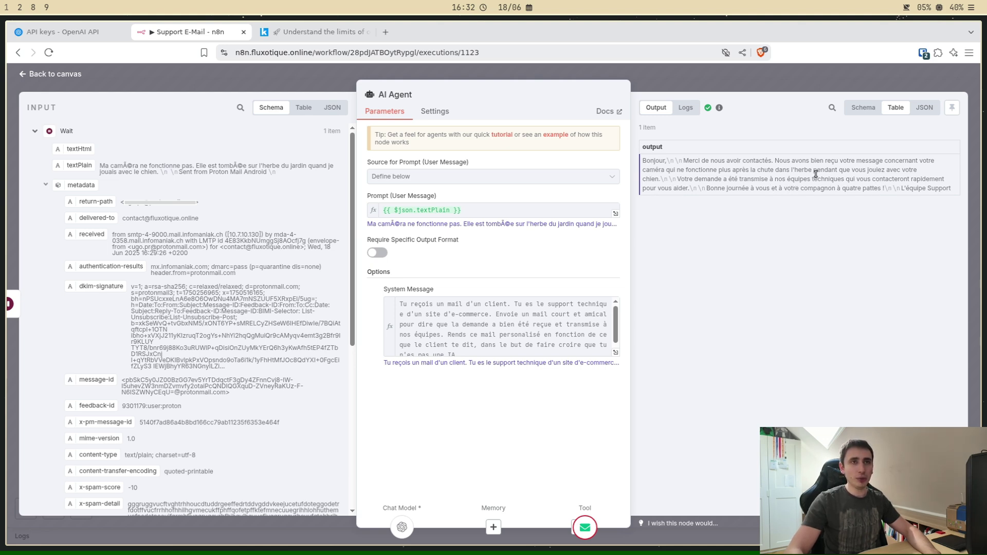
{"action": "left_click_drag", "start_coordinate": [812, 174], "coordinate": [666, 182]}
{"action": "left_click", "coordinate": [733, 179]}
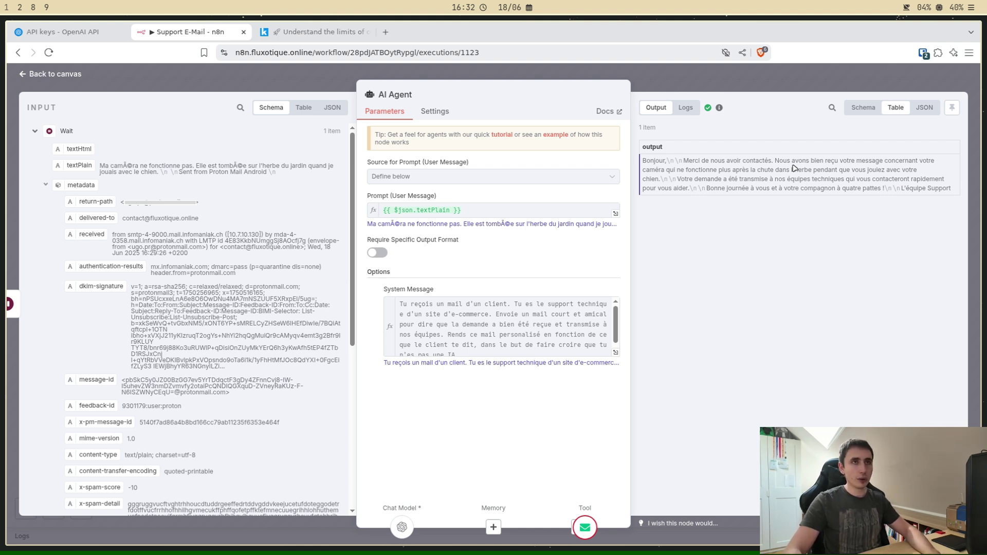
{"action": "left_click", "coordinate": [782, 87]}
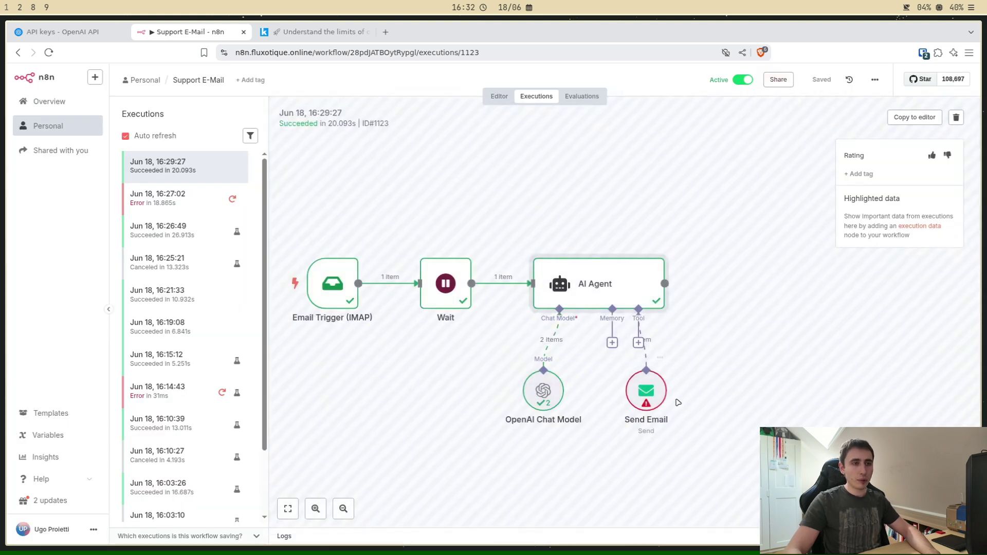
{"action": "double_click", "coordinate": [650, 392]}
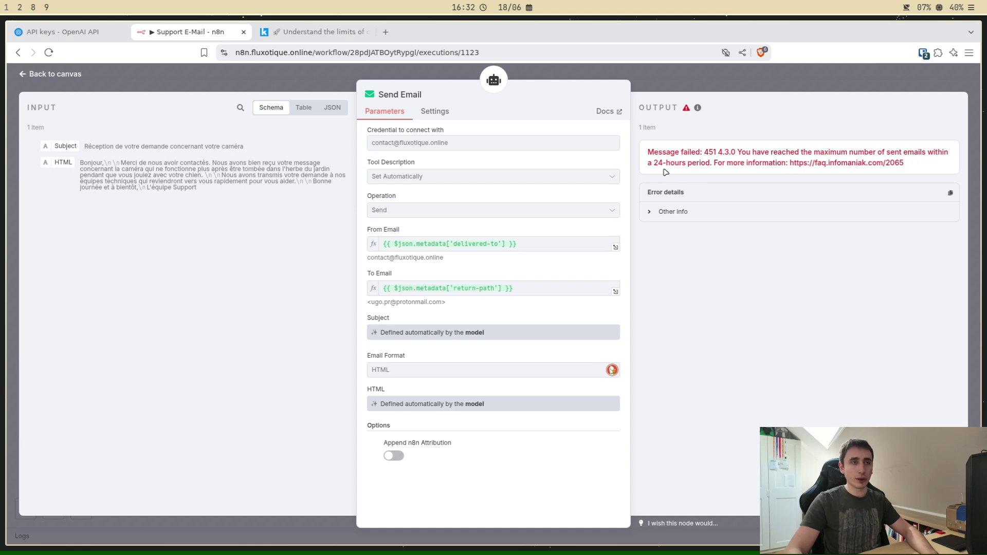
{"action": "left_click", "coordinate": [715, 84]}
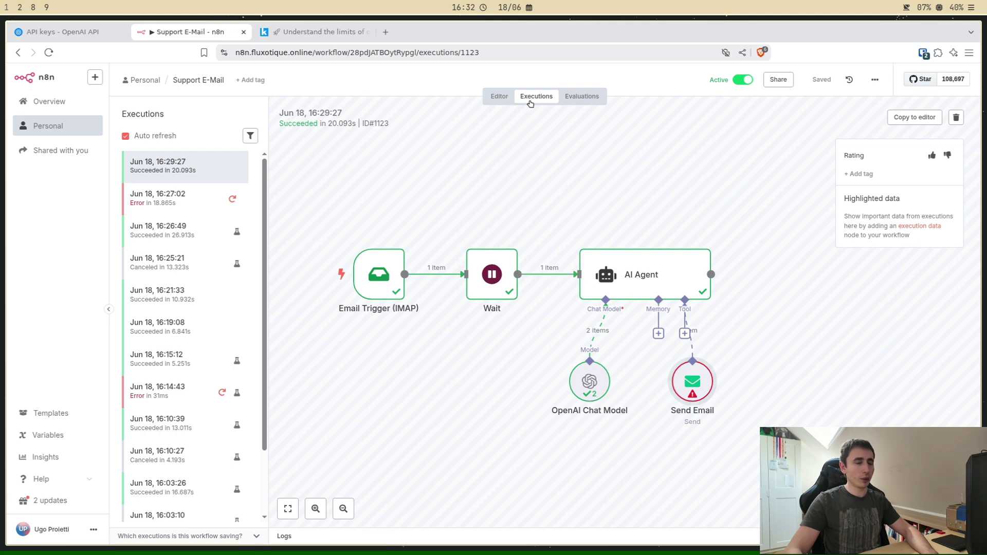
{"action": "left_click", "coordinate": [500, 99]}
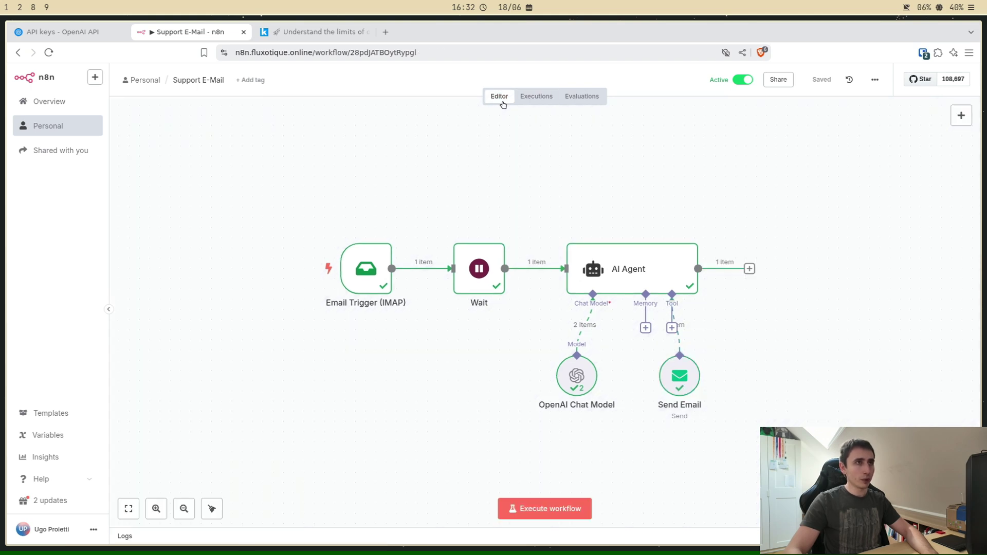
{"action": "left_click", "coordinate": [533, 98]}
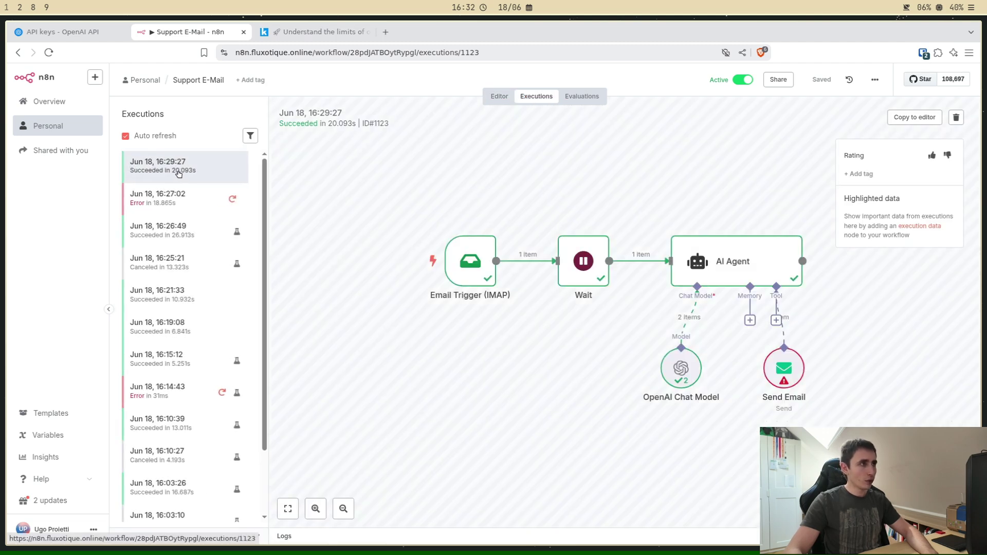
Step: Change the Wait node's amount expression to {{ Math.floor(Math.random() * 16) * 60 }} and save the workflow
{"action": "left_click", "coordinate": [502, 100]}
{"action": "double_click", "coordinate": [478, 268]}
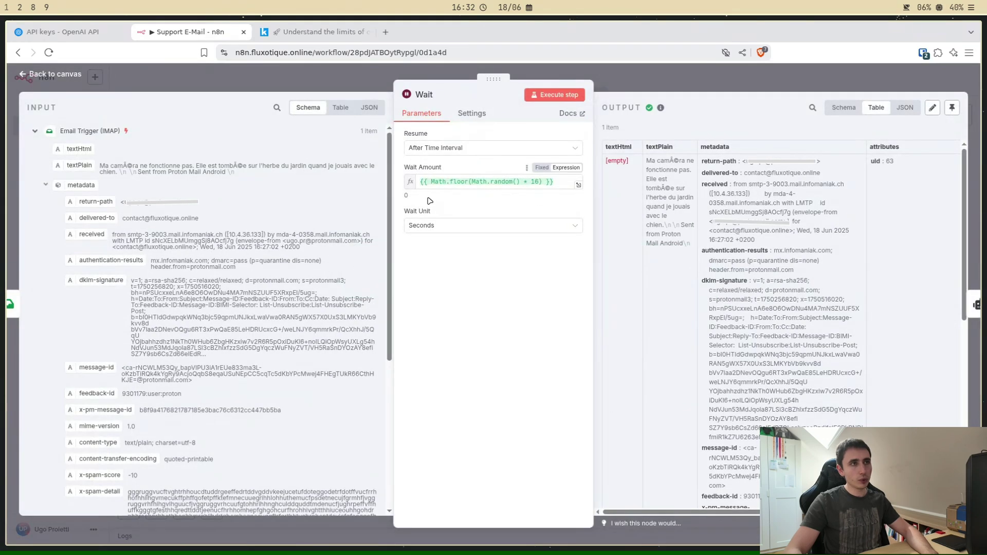
{"action": "left_click", "coordinate": [546, 187]}
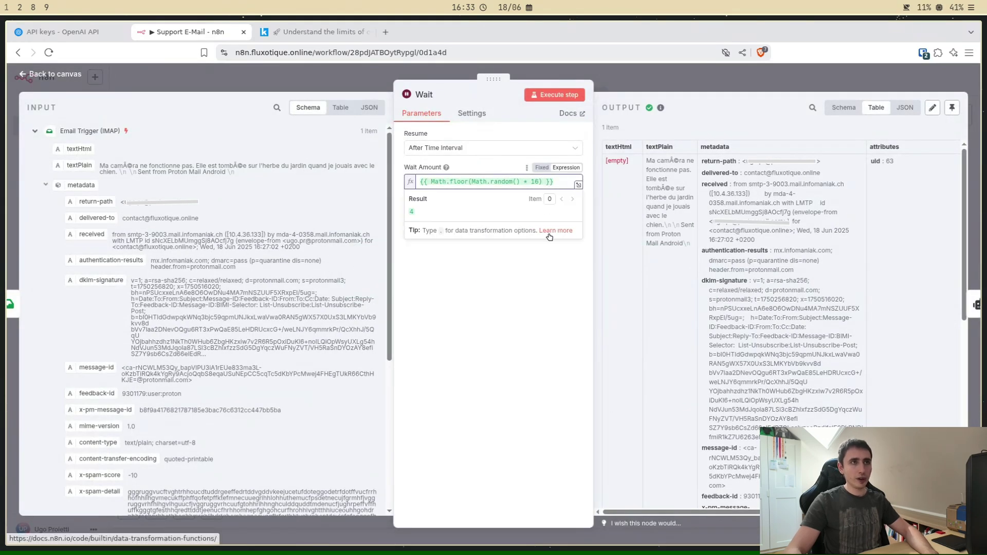
{"action": "type", "text": "* 60"}
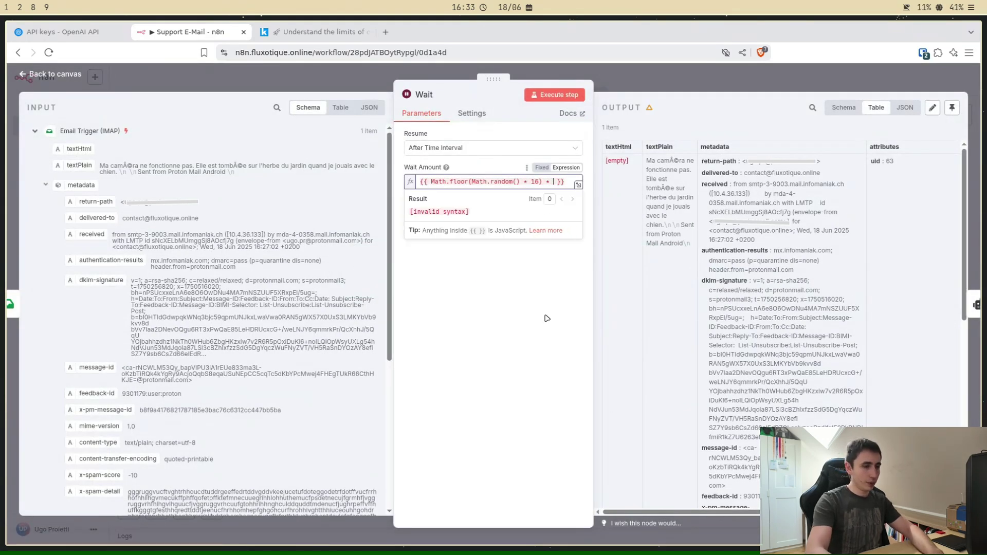
{"action": "left_click", "coordinate": [547, 317]}
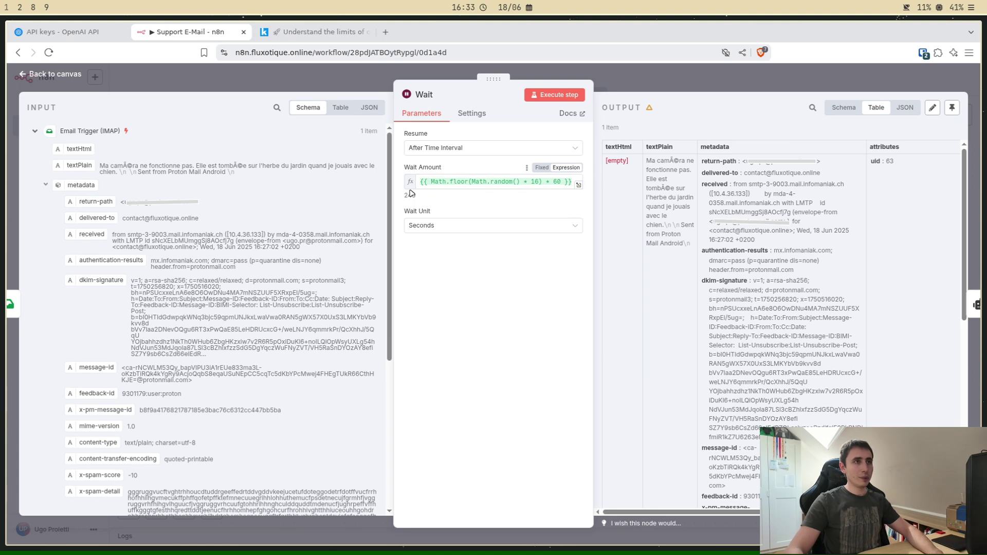
{"action": "left_click", "coordinate": [642, 79]}
{"action": "left_click", "coordinate": [819, 79]}
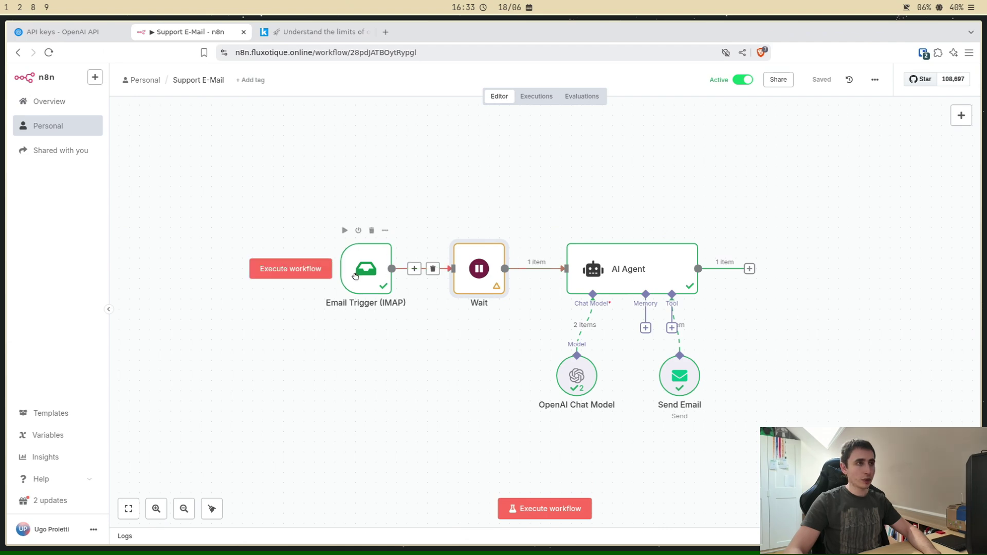
Step: Review the random multiplier in the Wait node's amount expression and return to the workflow canvas
{"action": "double_click", "coordinate": [478, 271]}
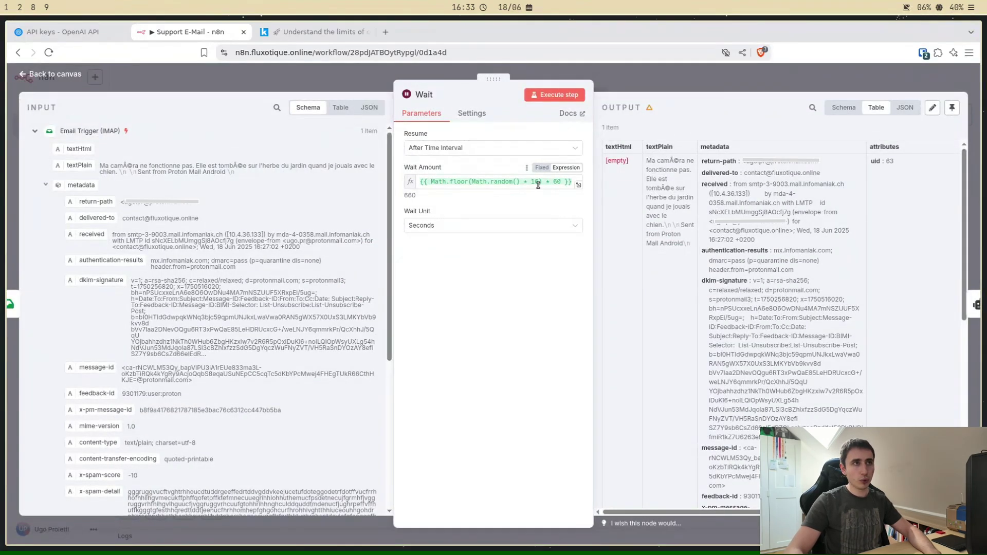
{"action": "double_click", "coordinate": [539, 182]}
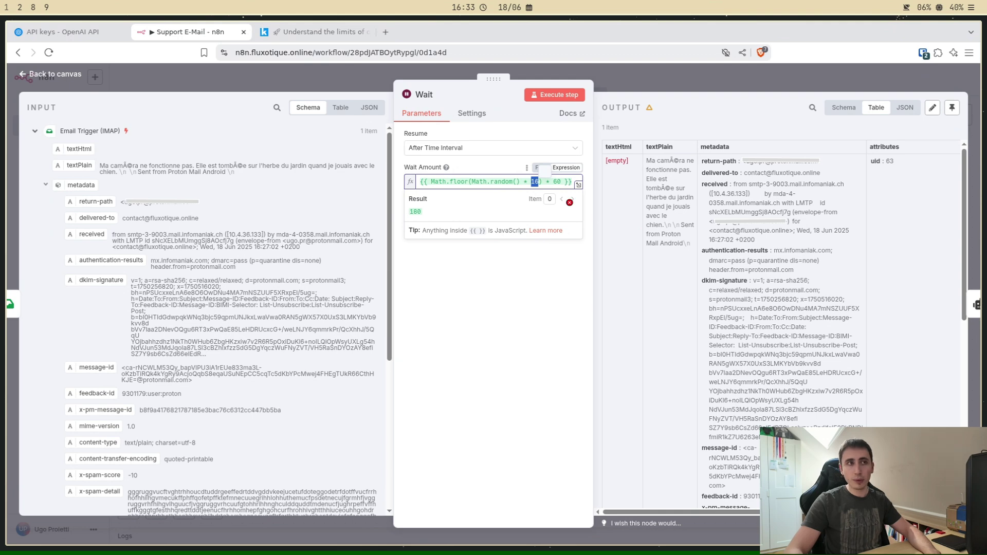
{"action": "left_click", "coordinate": [538, 185]}
{"action": "left_click", "coordinate": [656, 75]}
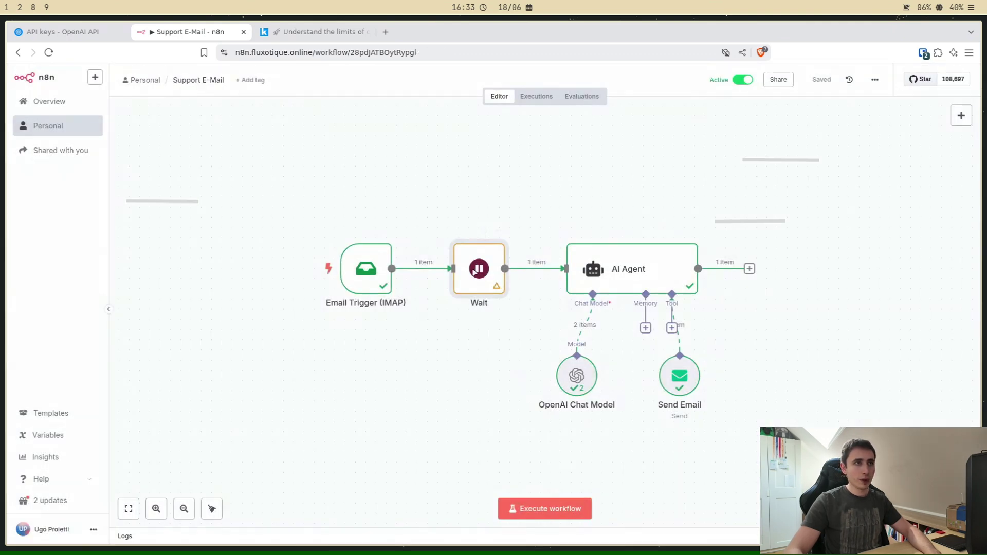
{"action": "scroll", "coordinate": [607, 241], "scroll_direction": "right", "scroll_amount": 3}
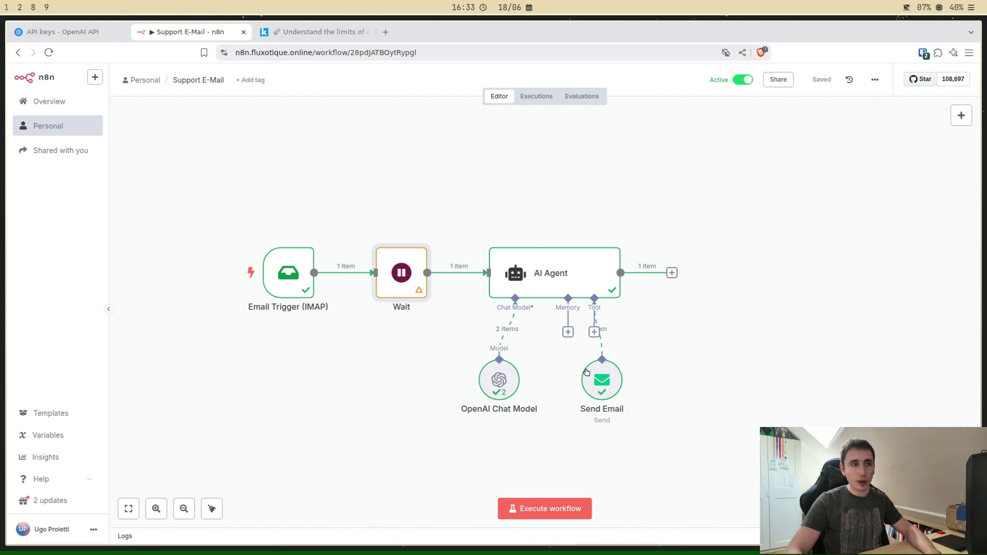
{"action": "mouse_move", "coordinate": [603, 382]}
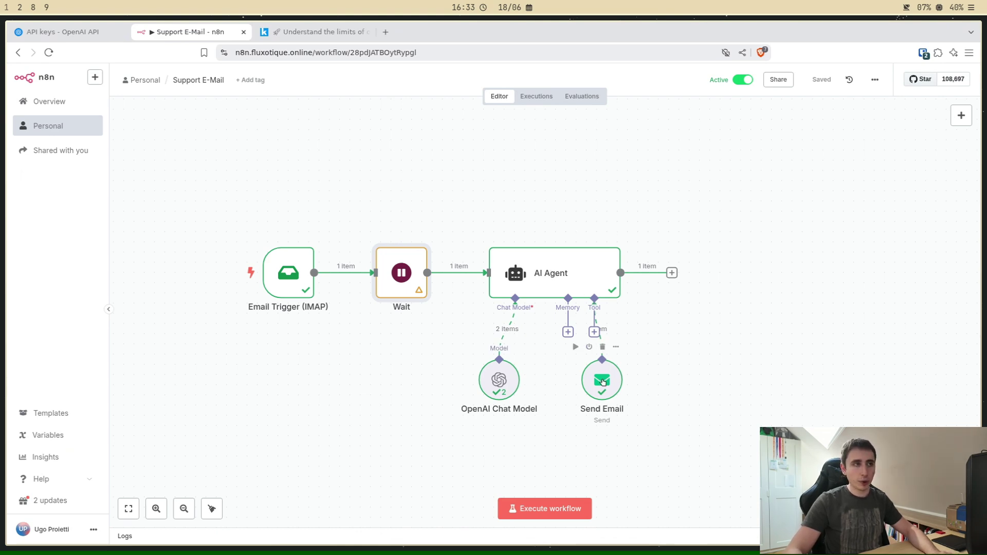